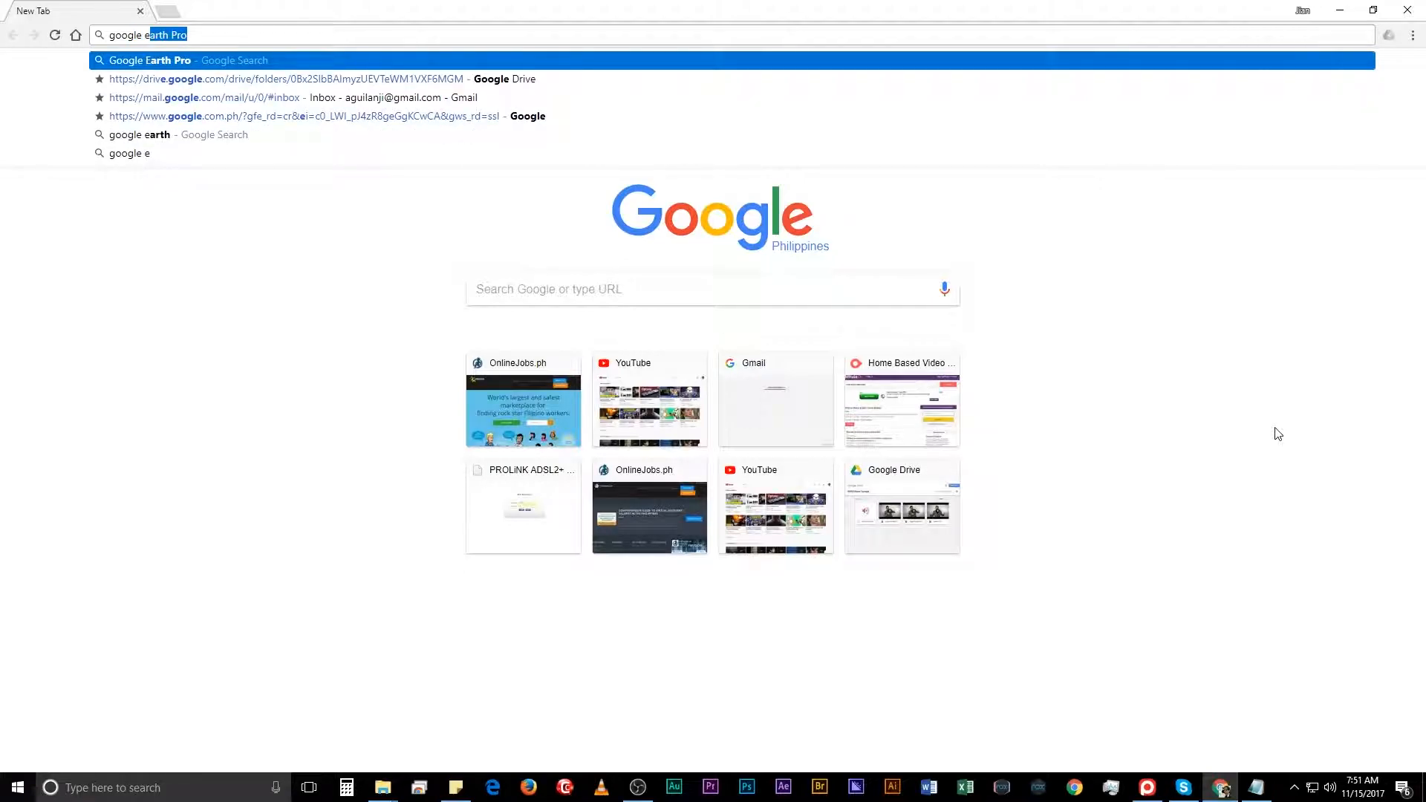
# Step: Search the web for Google Earth Pro, download the Windows installer from its download page and save it
pyautogui.press('Return')
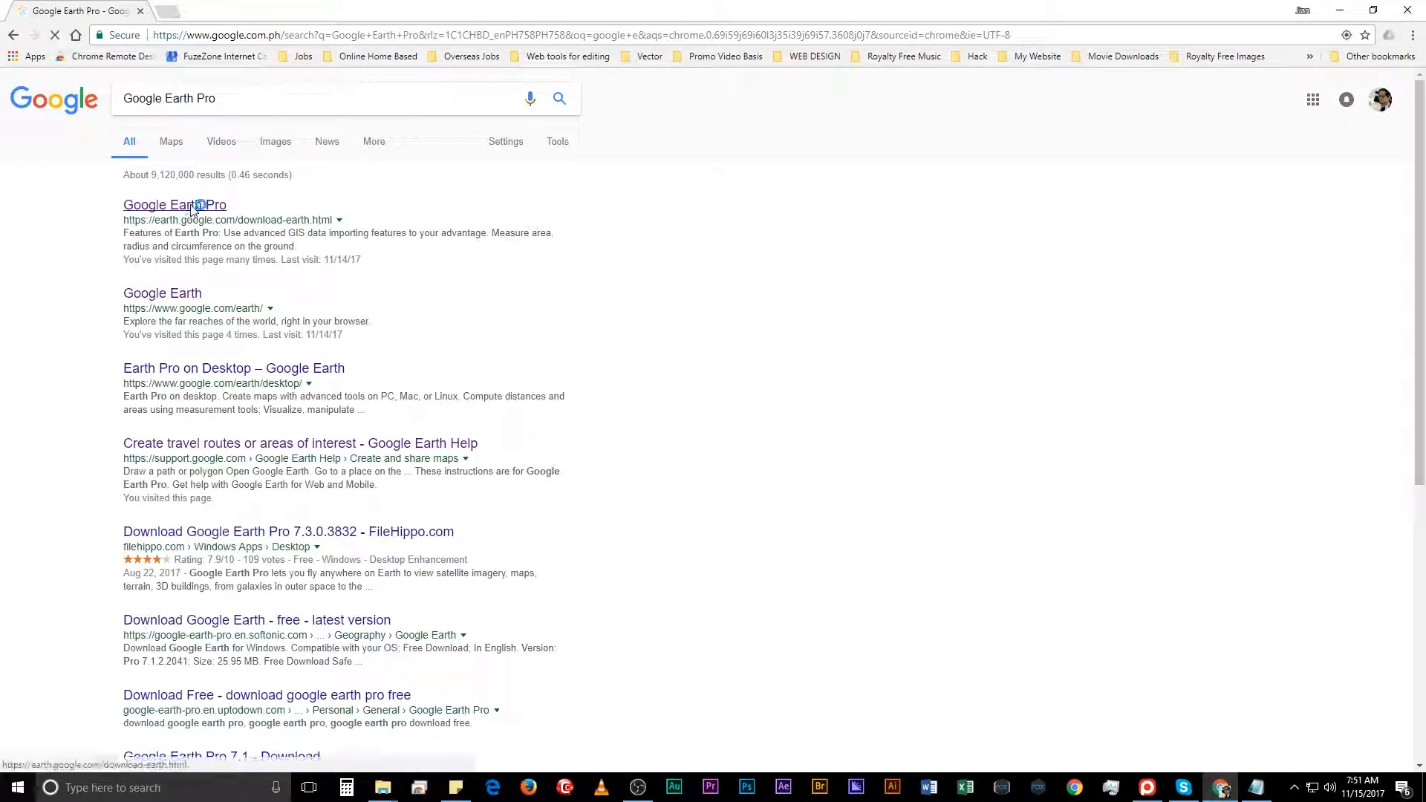
pyautogui.click(191, 210)
pyautogui.click(413, 448)
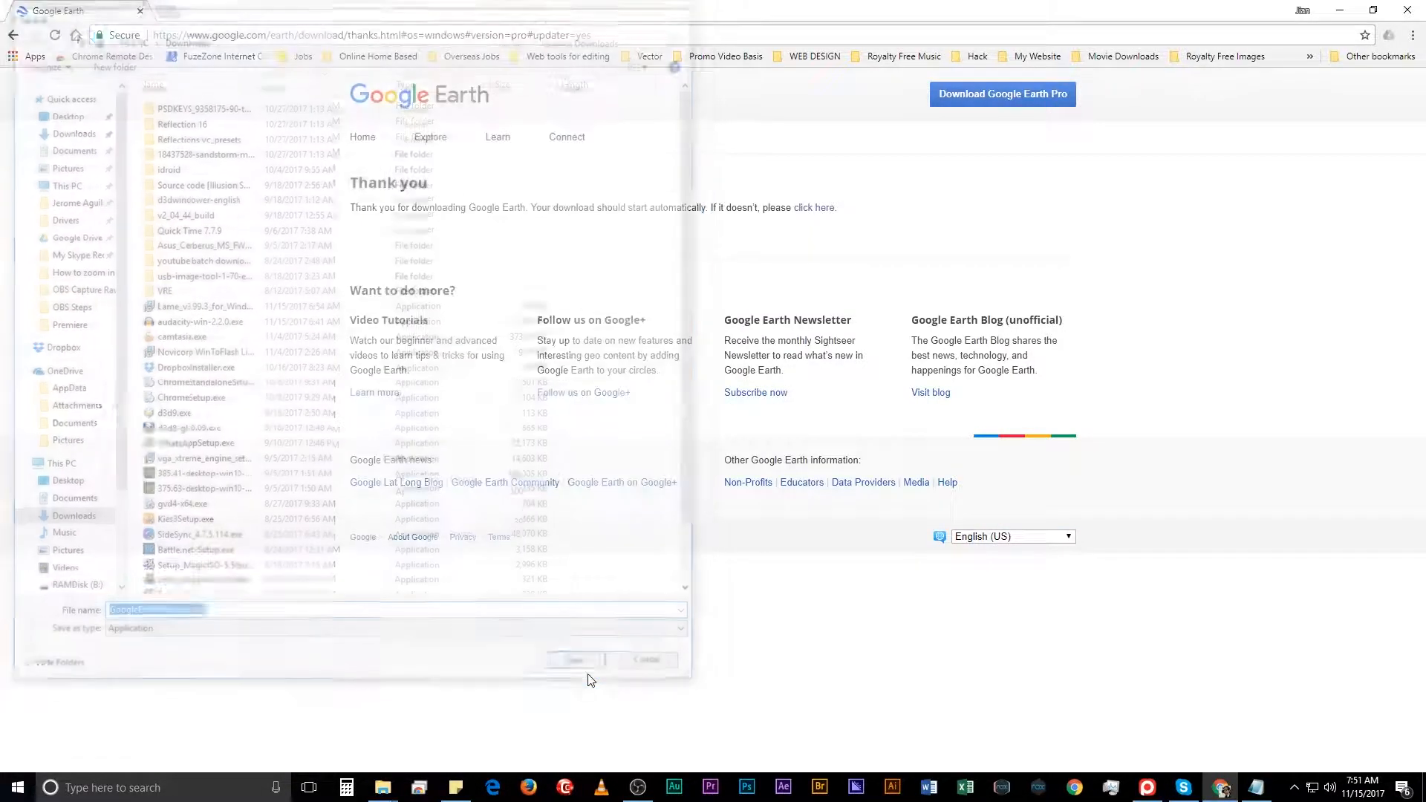
pyautogui.click(578, 666)
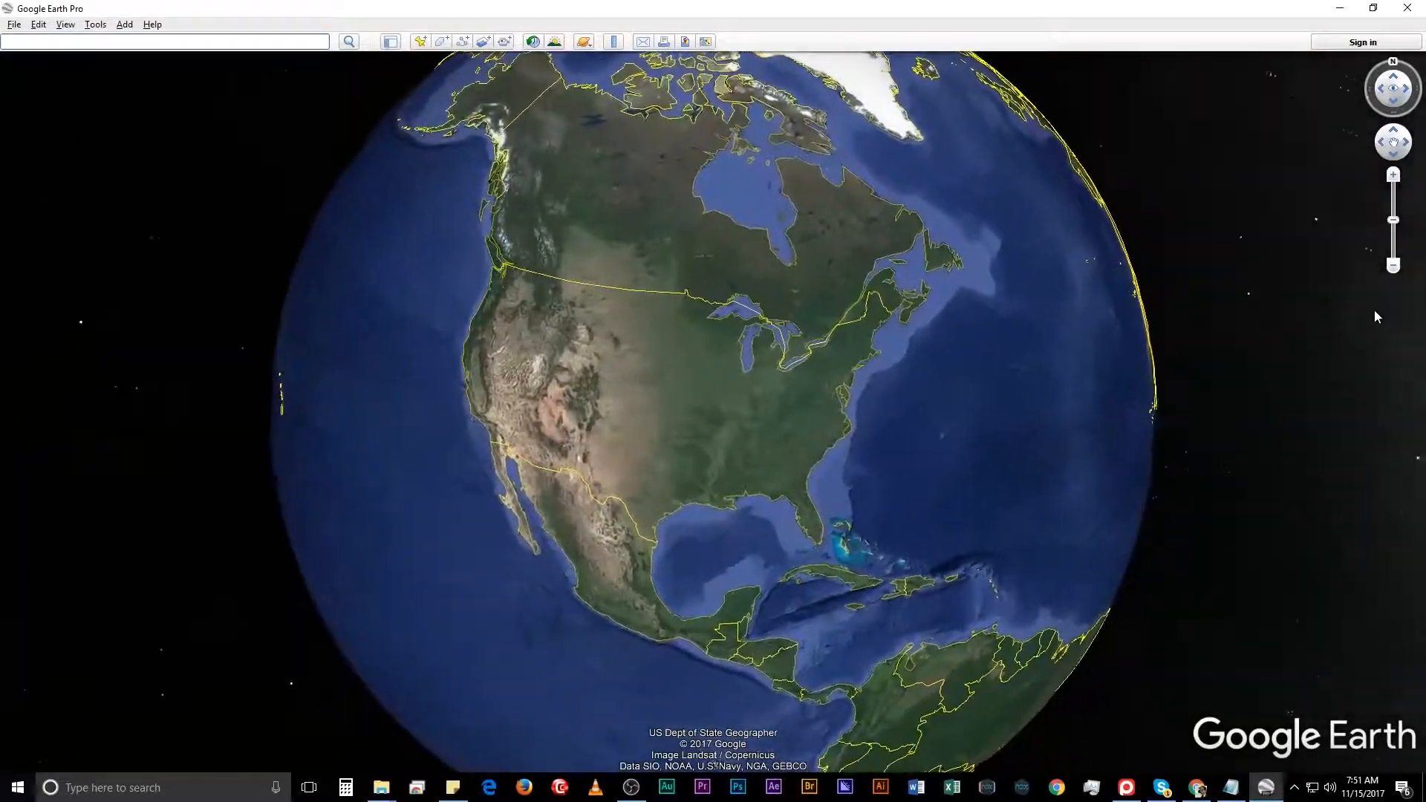
# Step: Zoom the globe out, back in towards the United States, and out again until the whole Earth appears small against space
pyautogui.click(1394, 269)
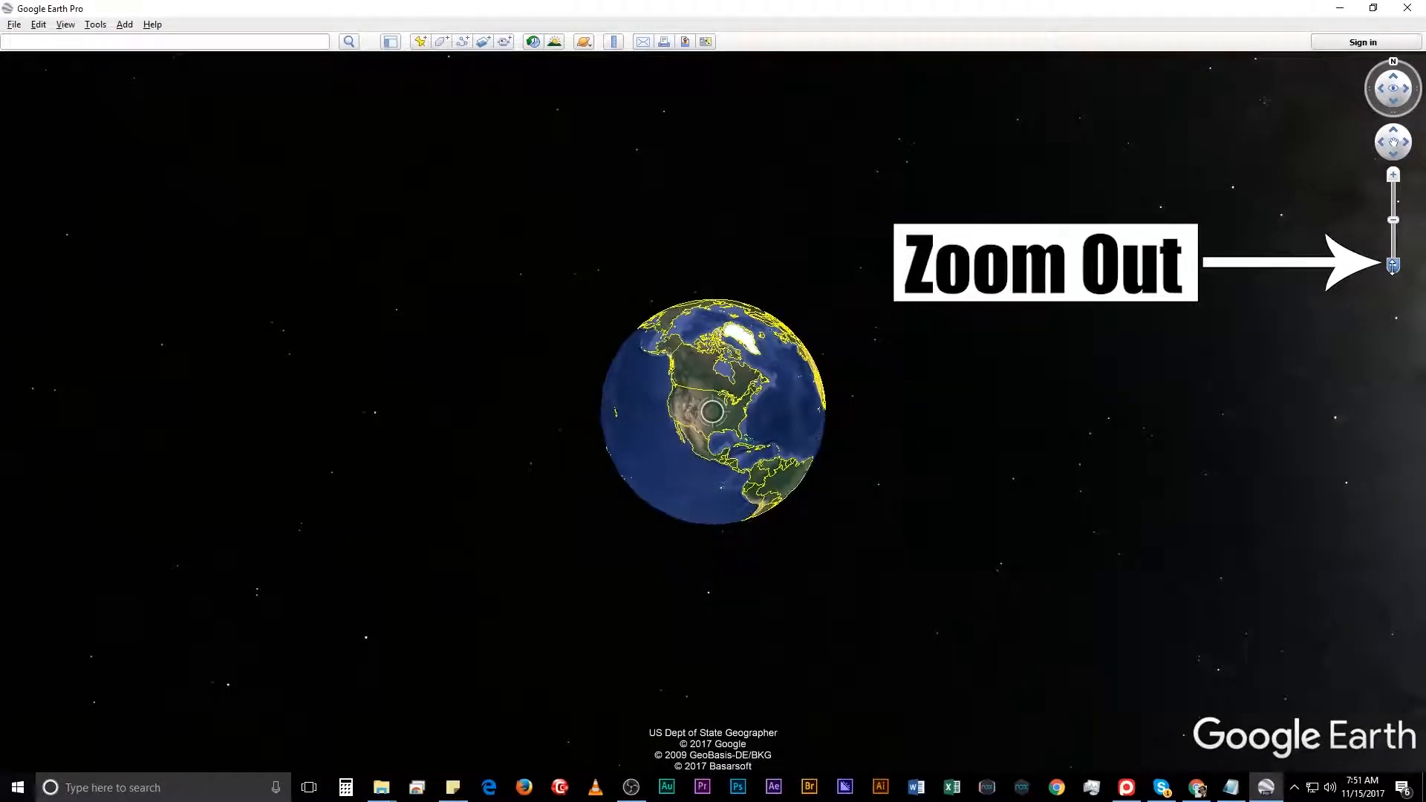
pyautogui.click(1394, 178)
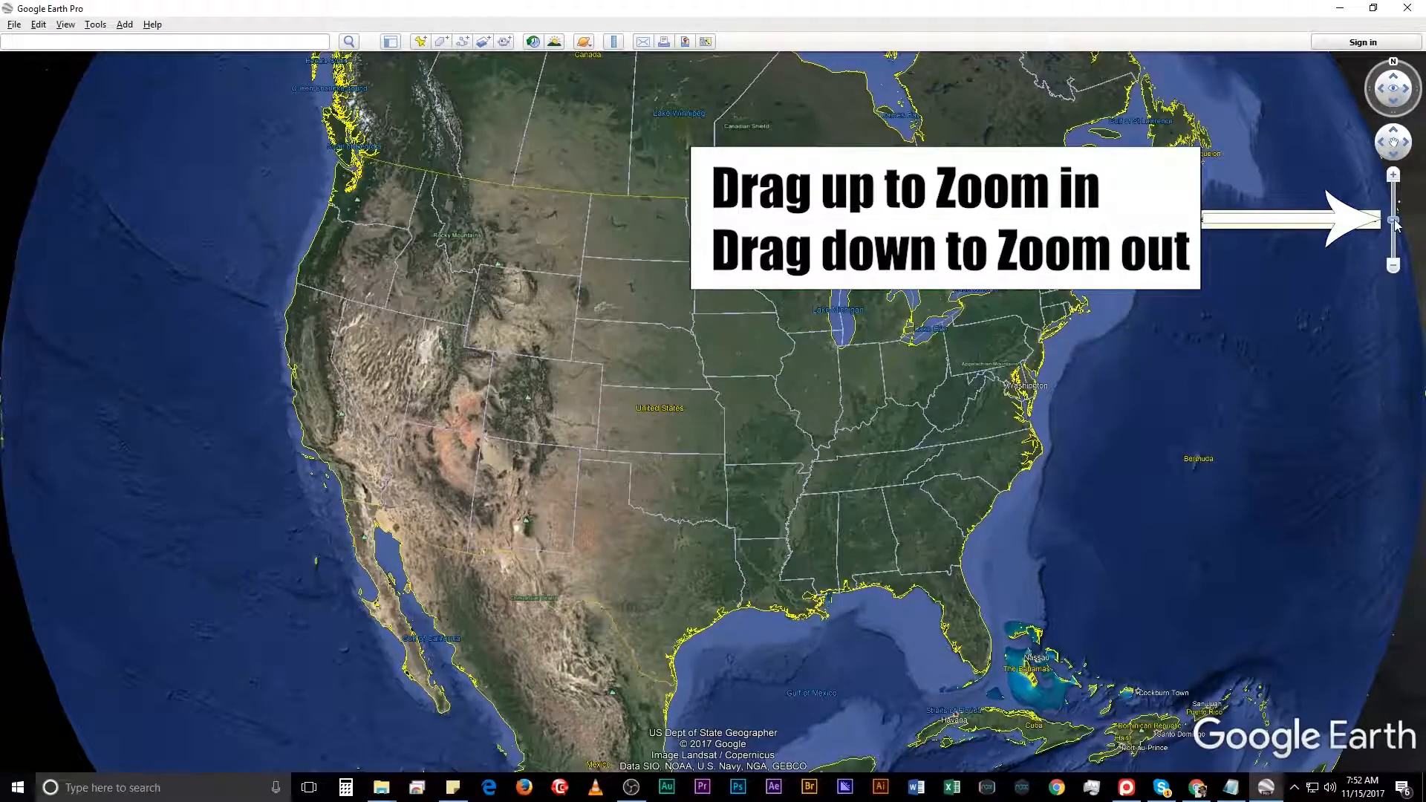
pyautogui.moveTo(1395, 223); pyautogui.dragTo(1396, 306)
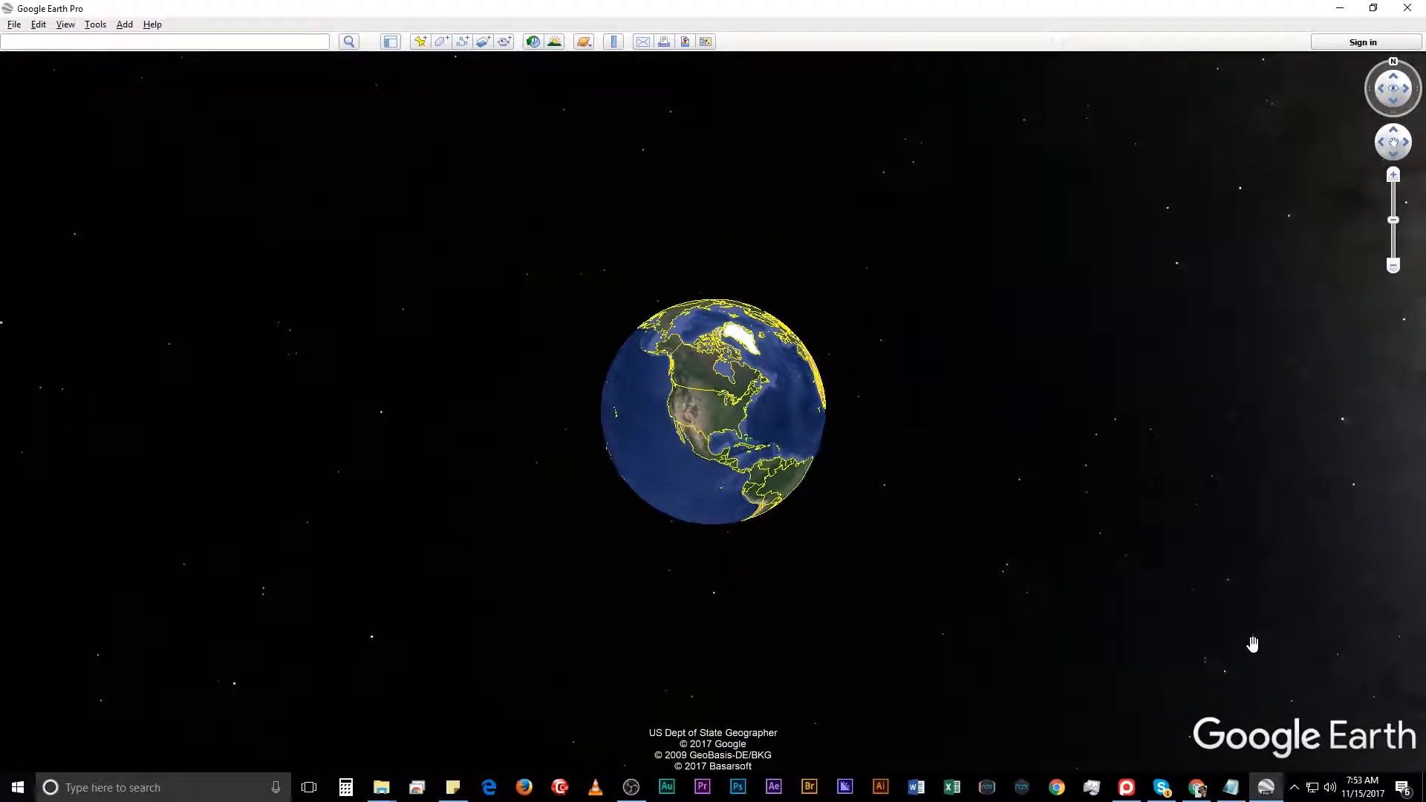
# Step: Turn on automatic hiding of the Windows taskbar in desktop mode and close the taskbar settings
pyautogui.rightClick(1289, 789)
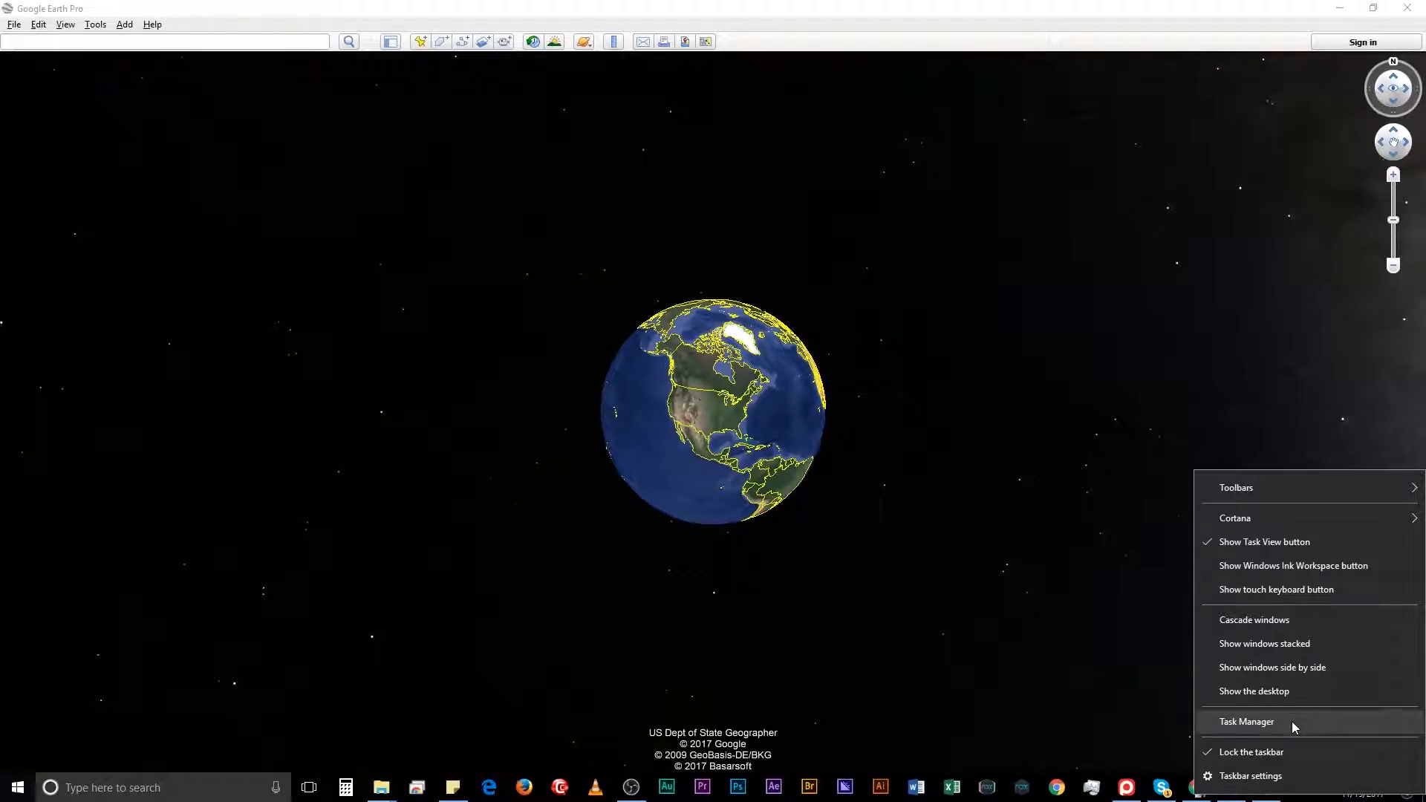
pyautogui.click(1293, 775)
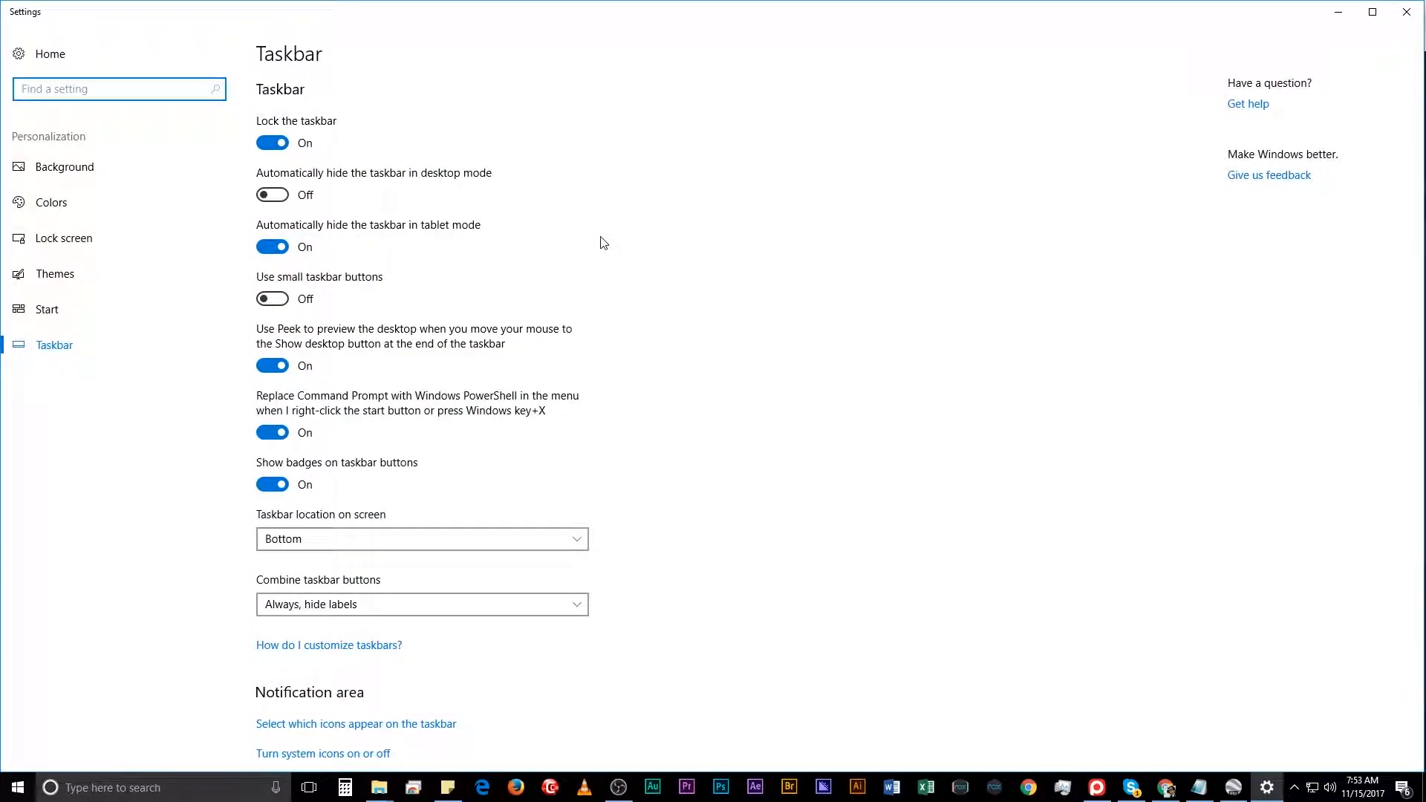
pyautogui.click(275, 197)
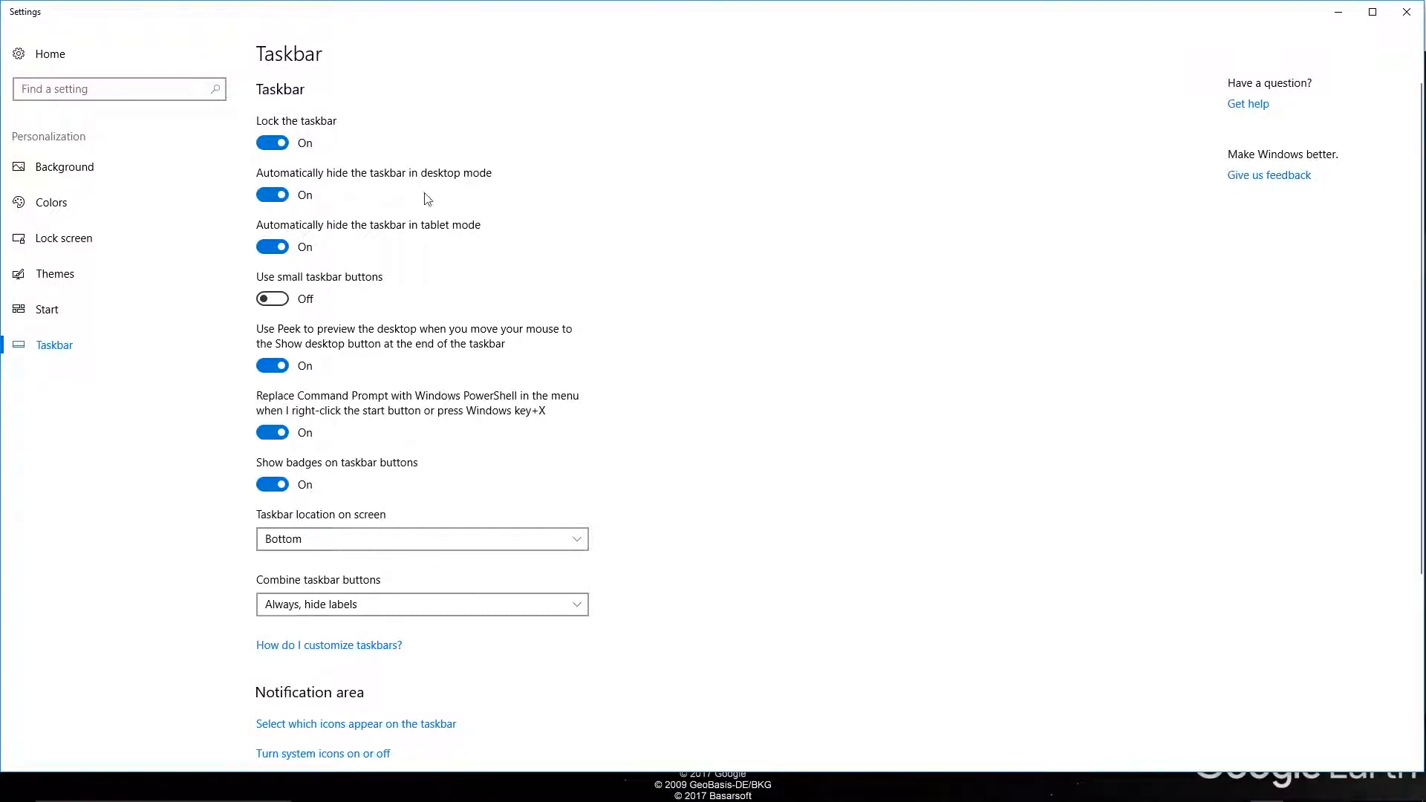
pyautogui.click(1408, 15)
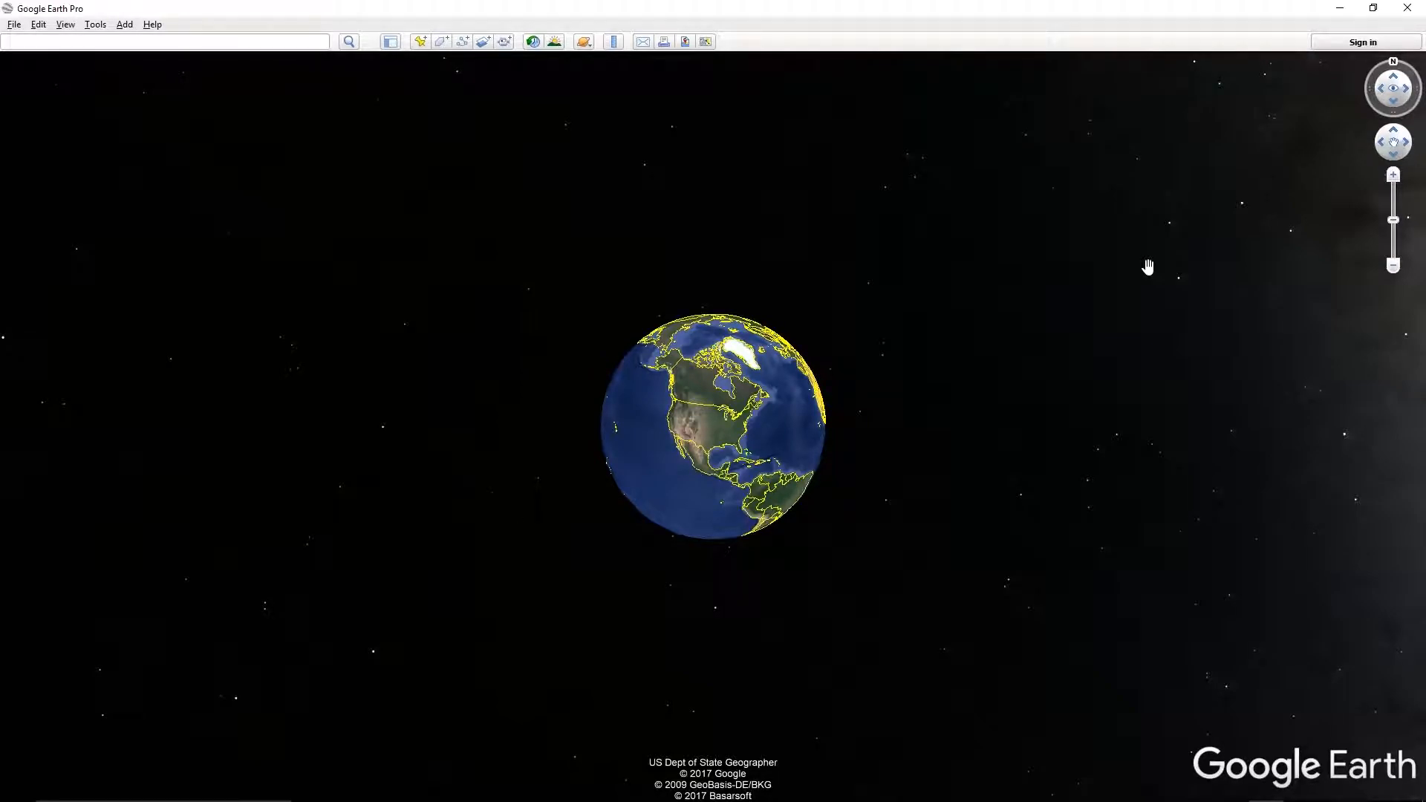
# Step: Switch to Test.txt in Notepad and copy the property address
pyautogui.click(1231, 787)
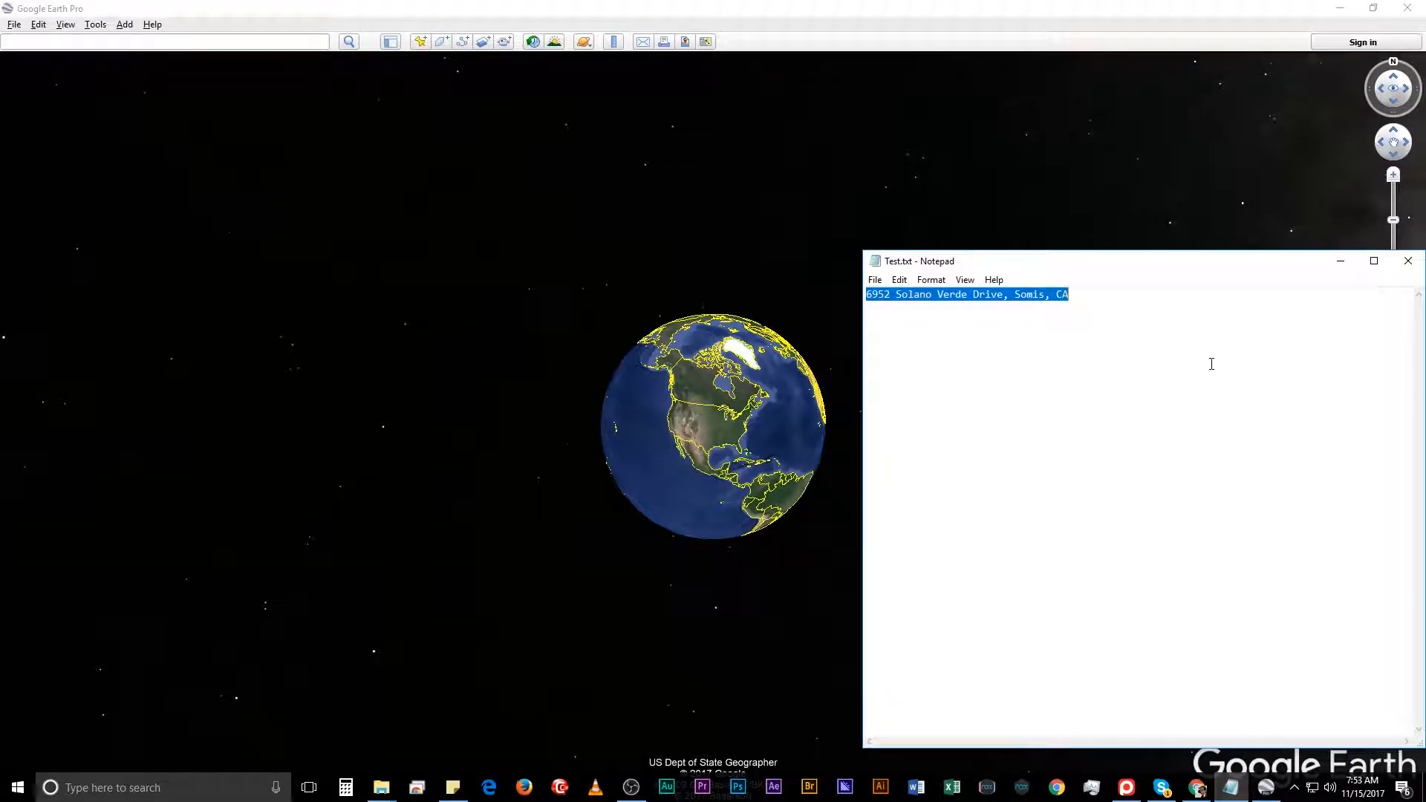
pyautogui.rightClick(1012, 294)
pyautogui.click(1054, 341)
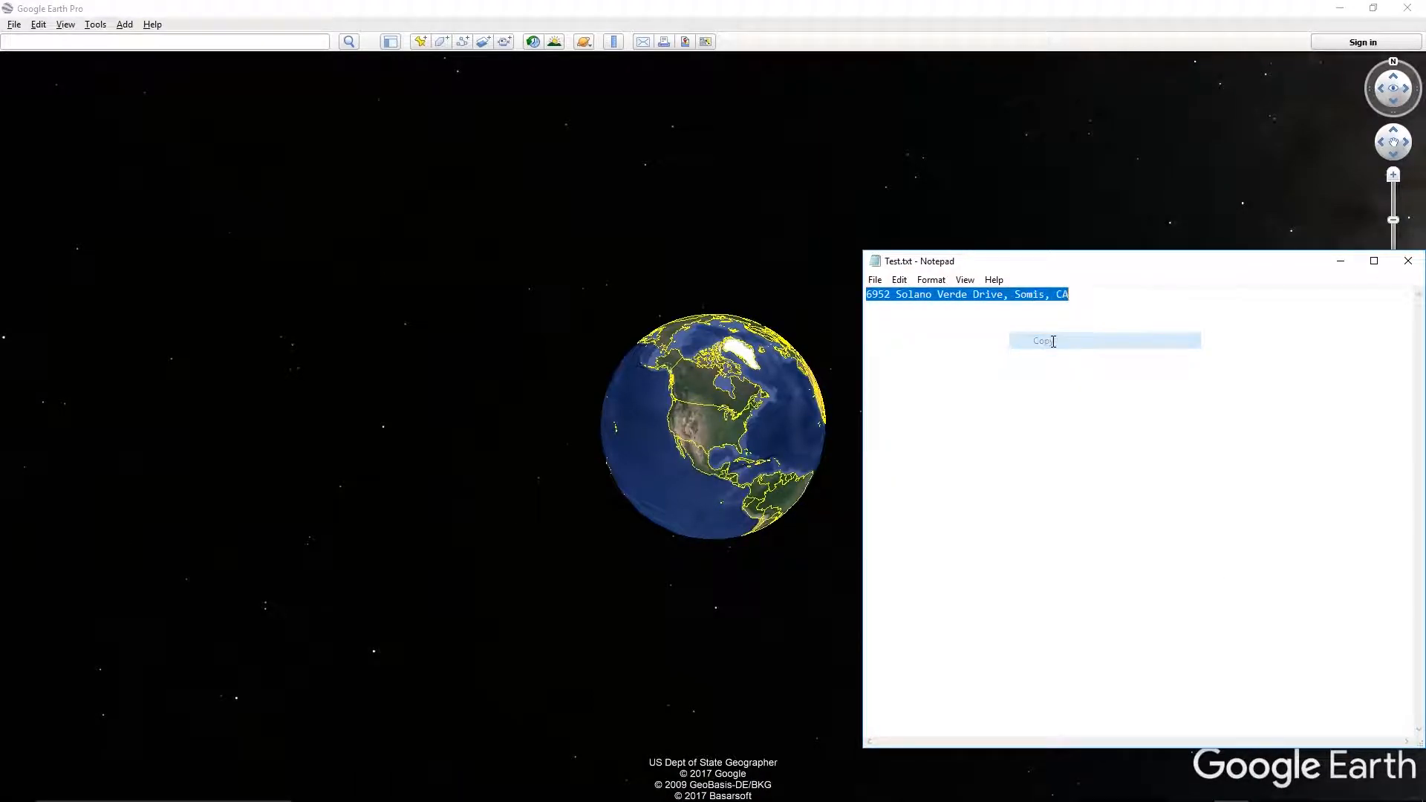
# Step: Return to Google Earth Pro and search for the copied property address to fly to it
pyautogui.click(117, 128)
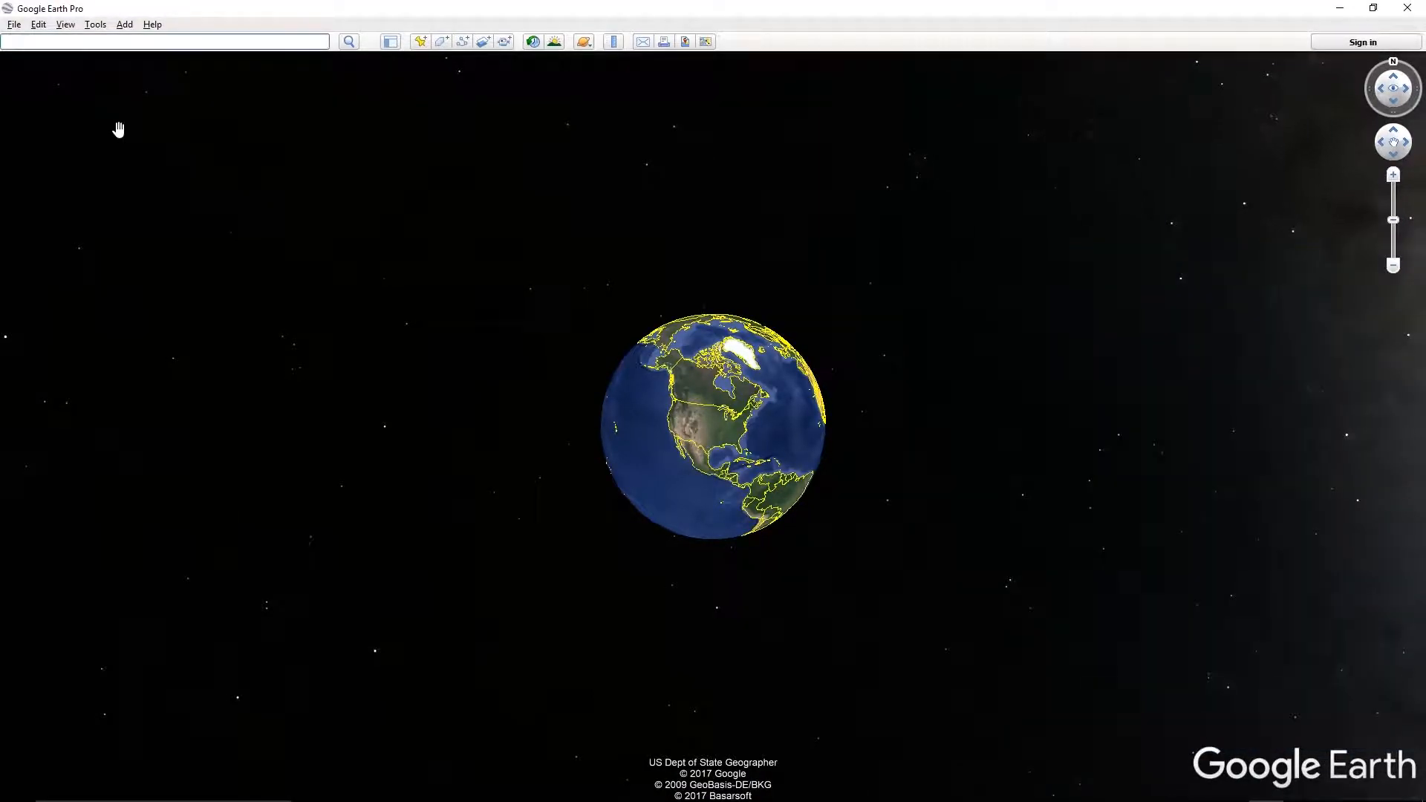
pyautogui.click(91, 43)
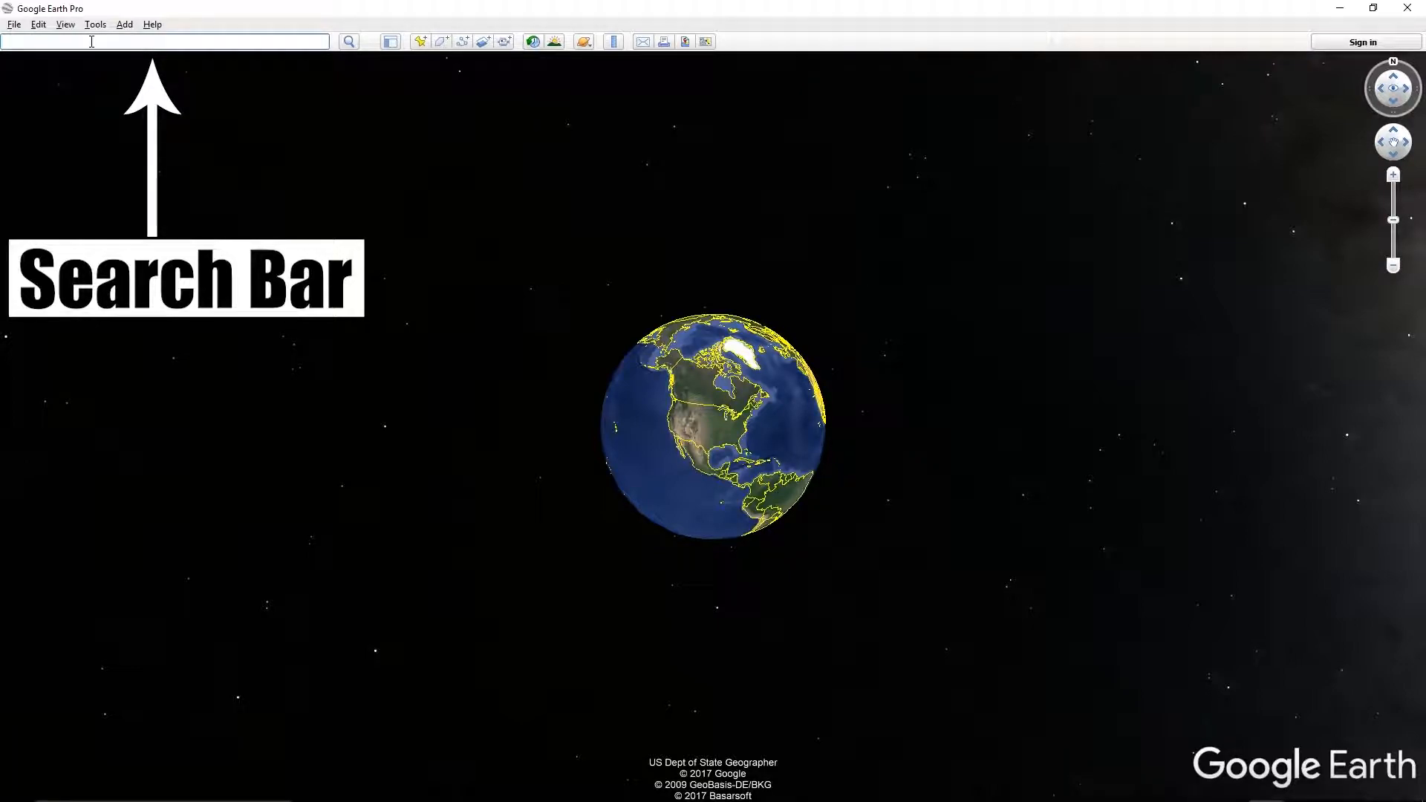
pyautogui.rightClick(91, 42)
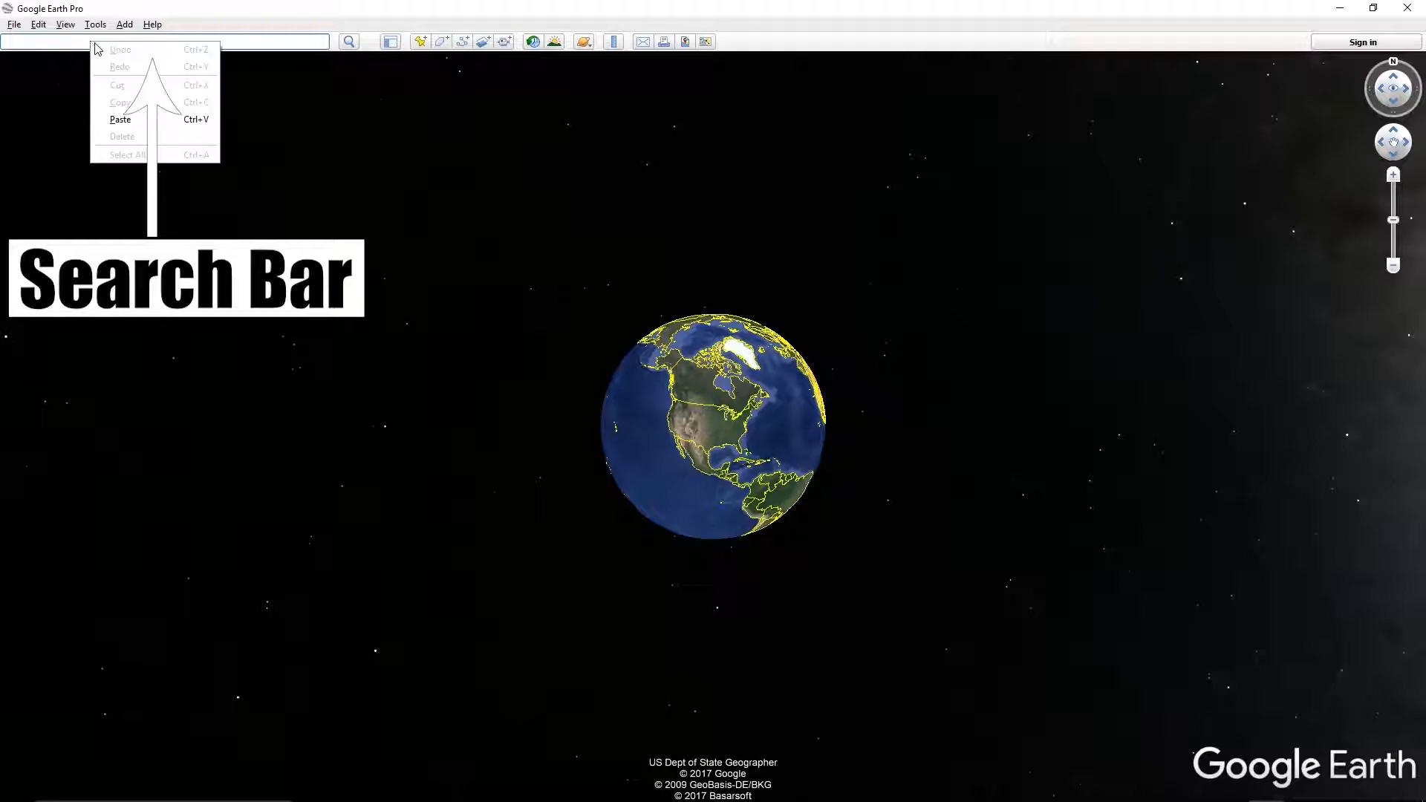
pyautogui.click(141, 122)
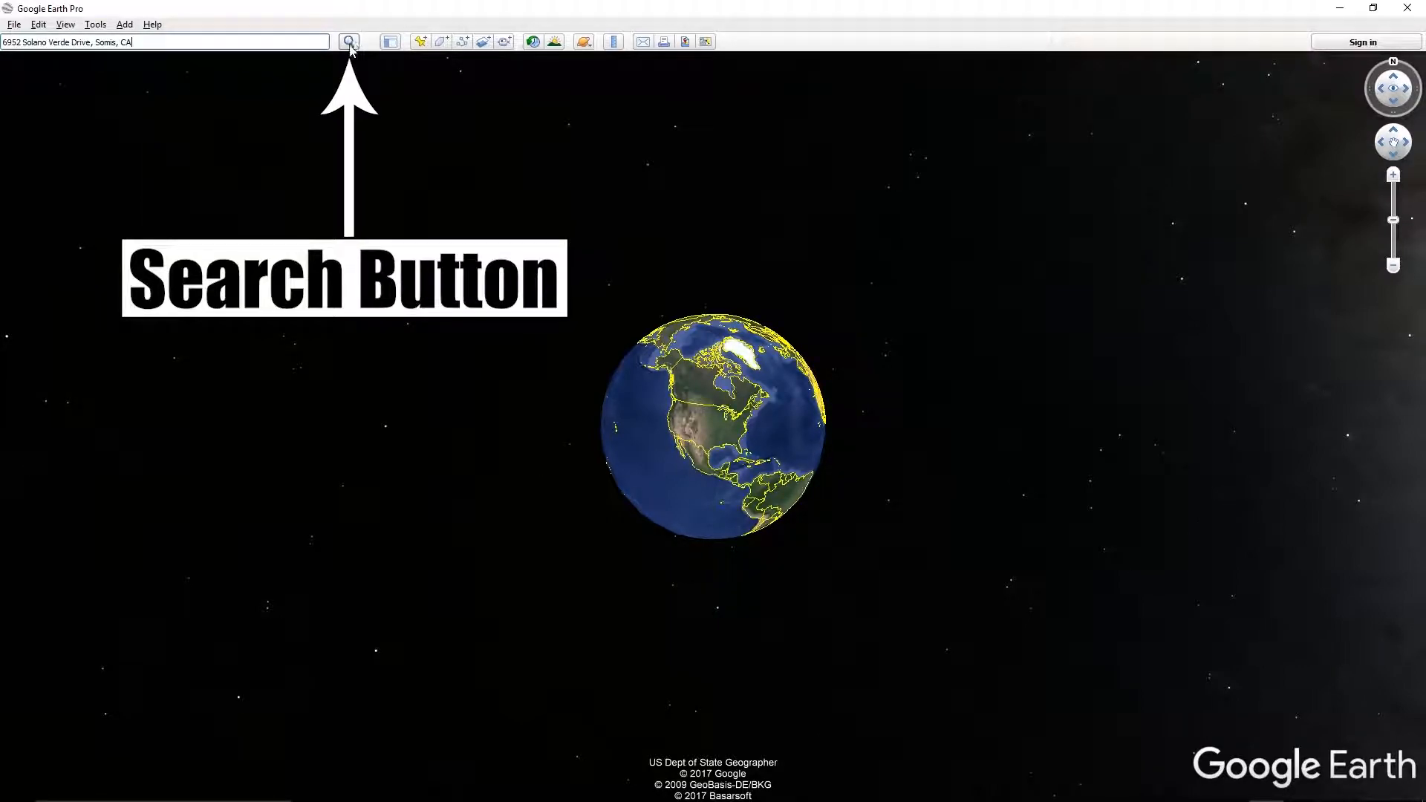
pyautogui.click(349, 42)
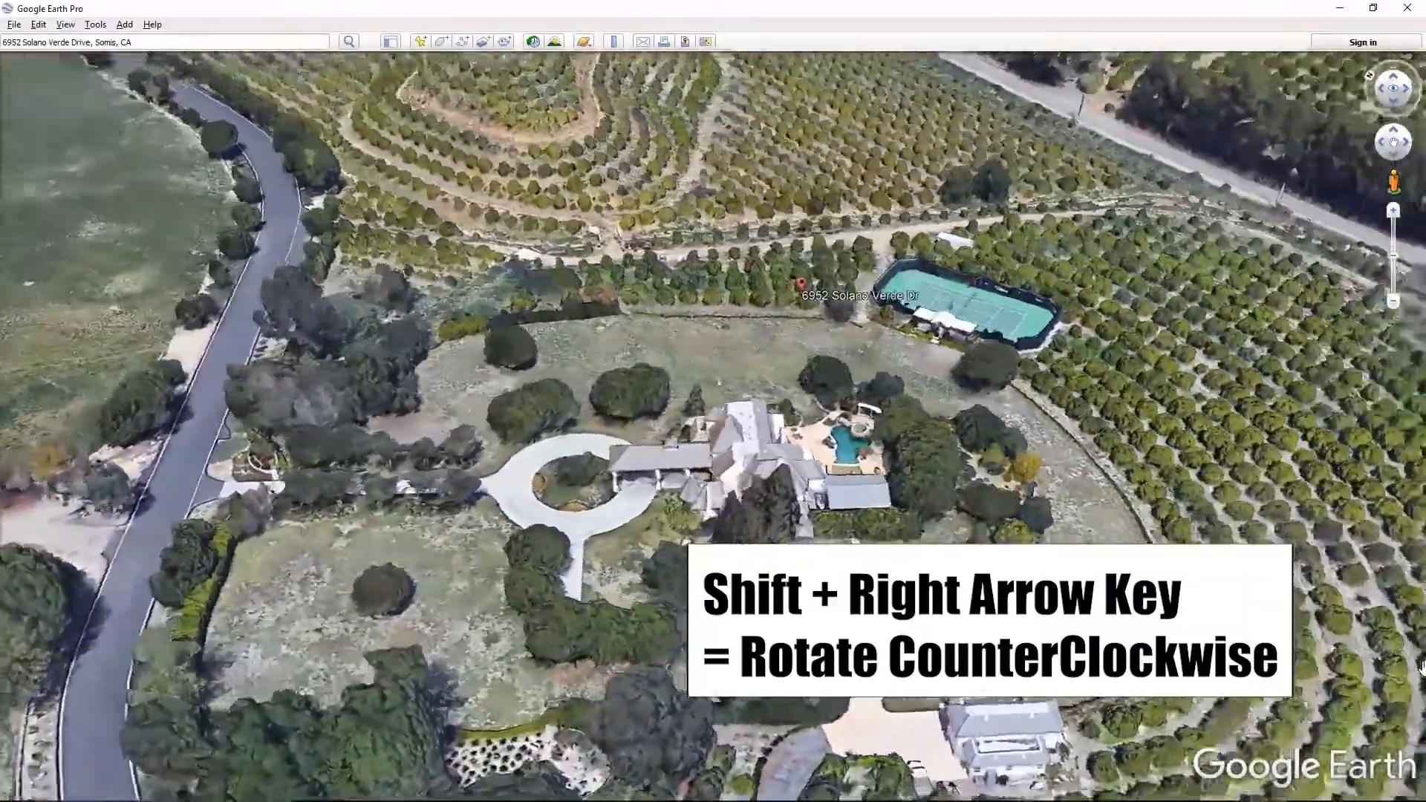
# Step: Rotate the aerial view counterclockwise around the property and reposition it over the house
pyautogui.hotkey('shift', 'Right')
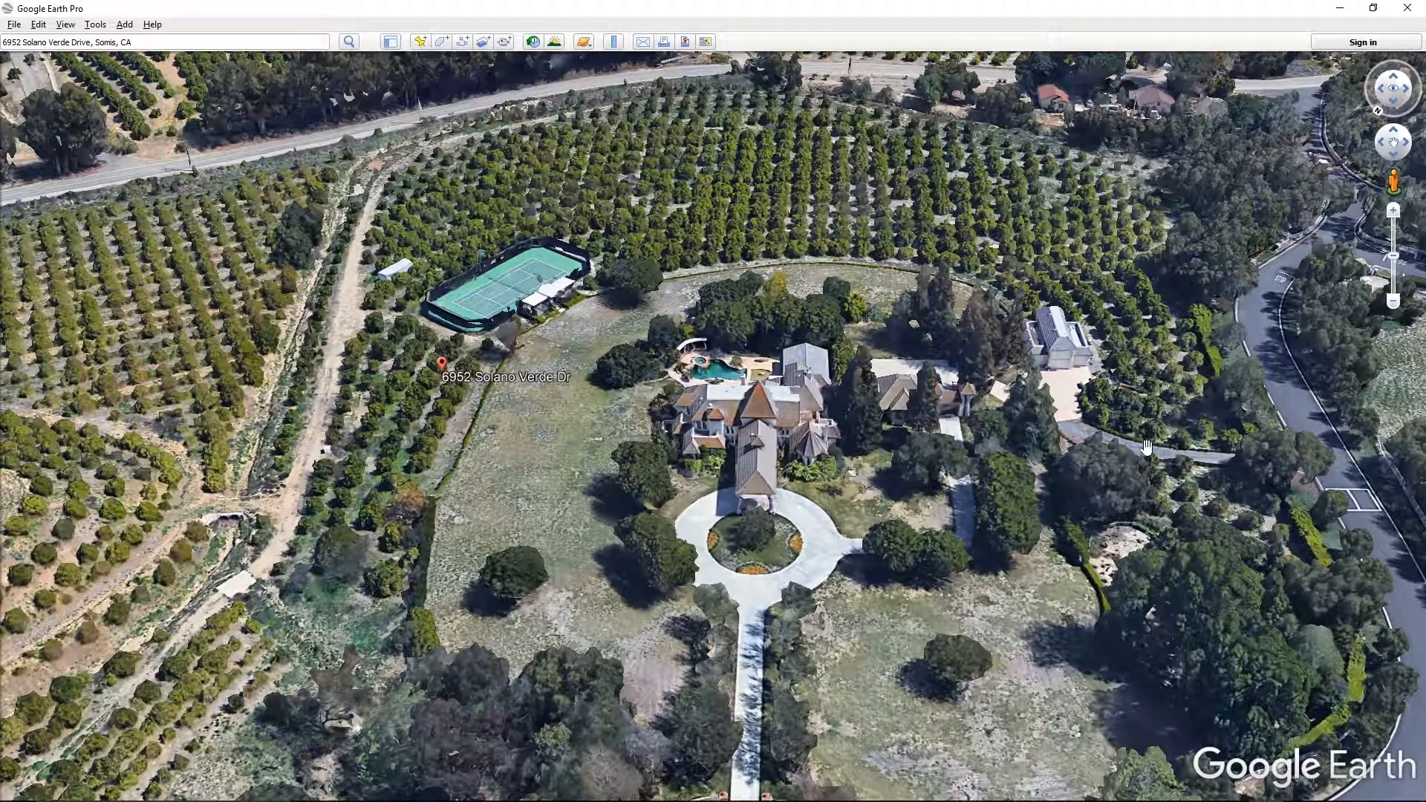
pyautogui.moveTo(1137, 444); pyautogui.dragTo(1113, 361)
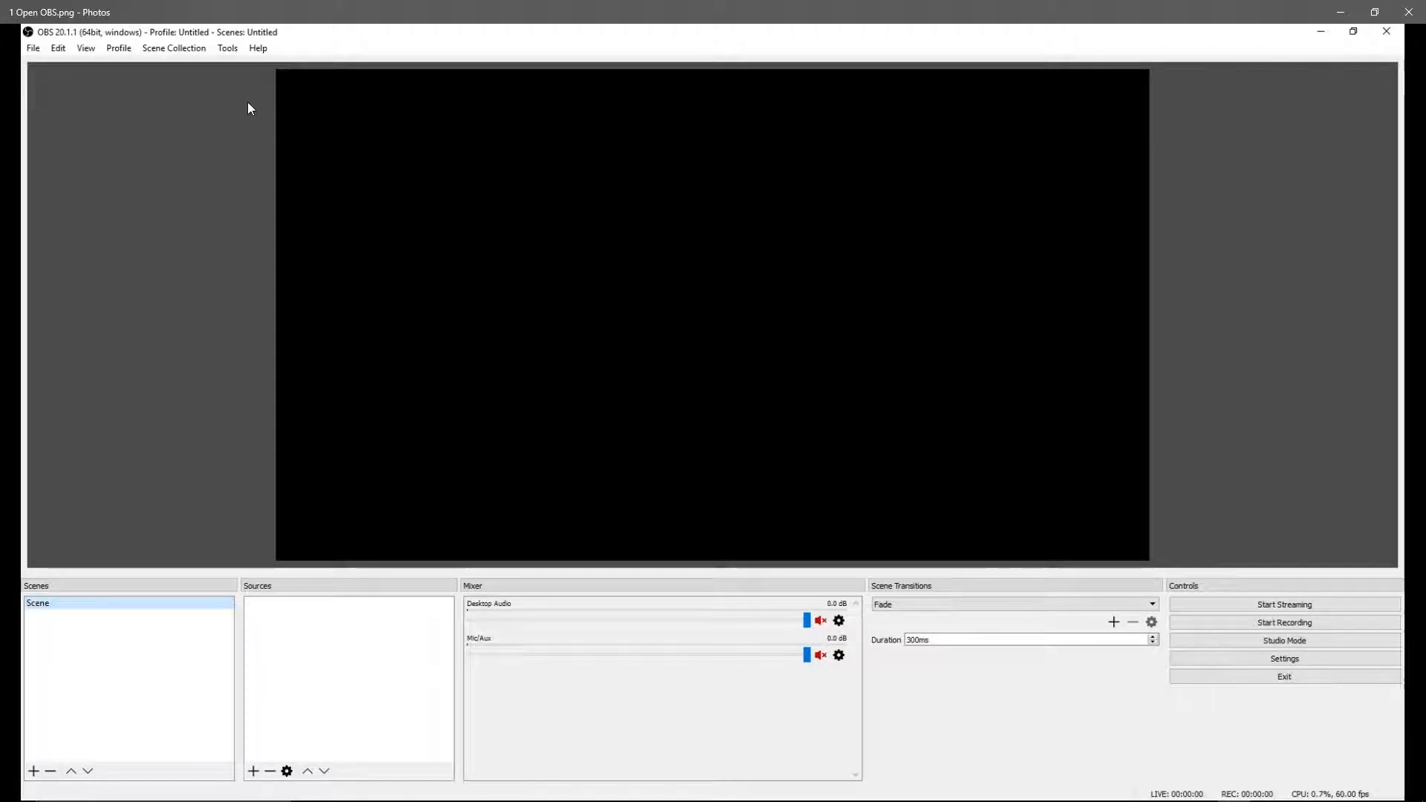
# Step: Review the OBS setup screenshots in Photos, covering the Auto-Configuration Wizard, the Display Capture source and the advanced recording output settings
pyautogui.press('Right')
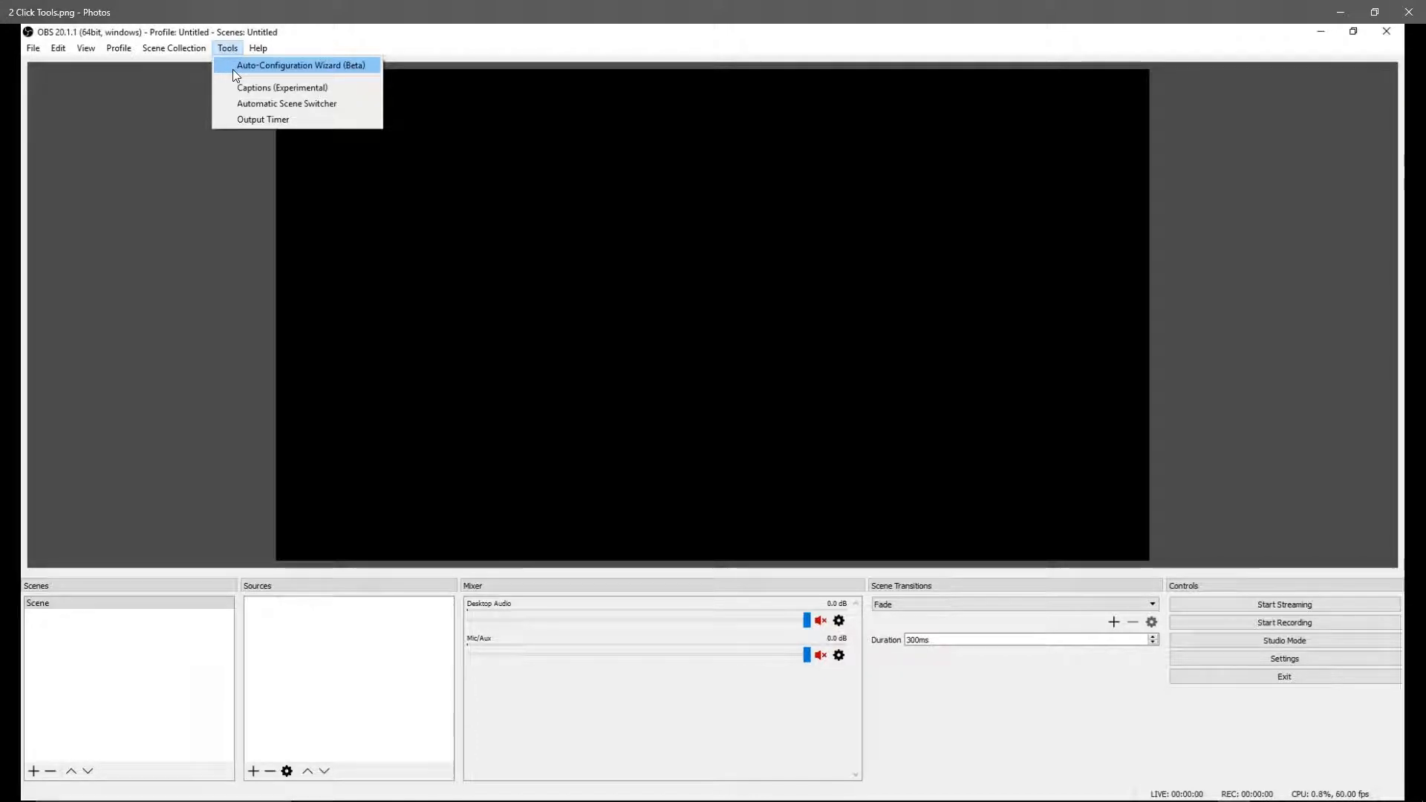
pyautogui.press('Right')
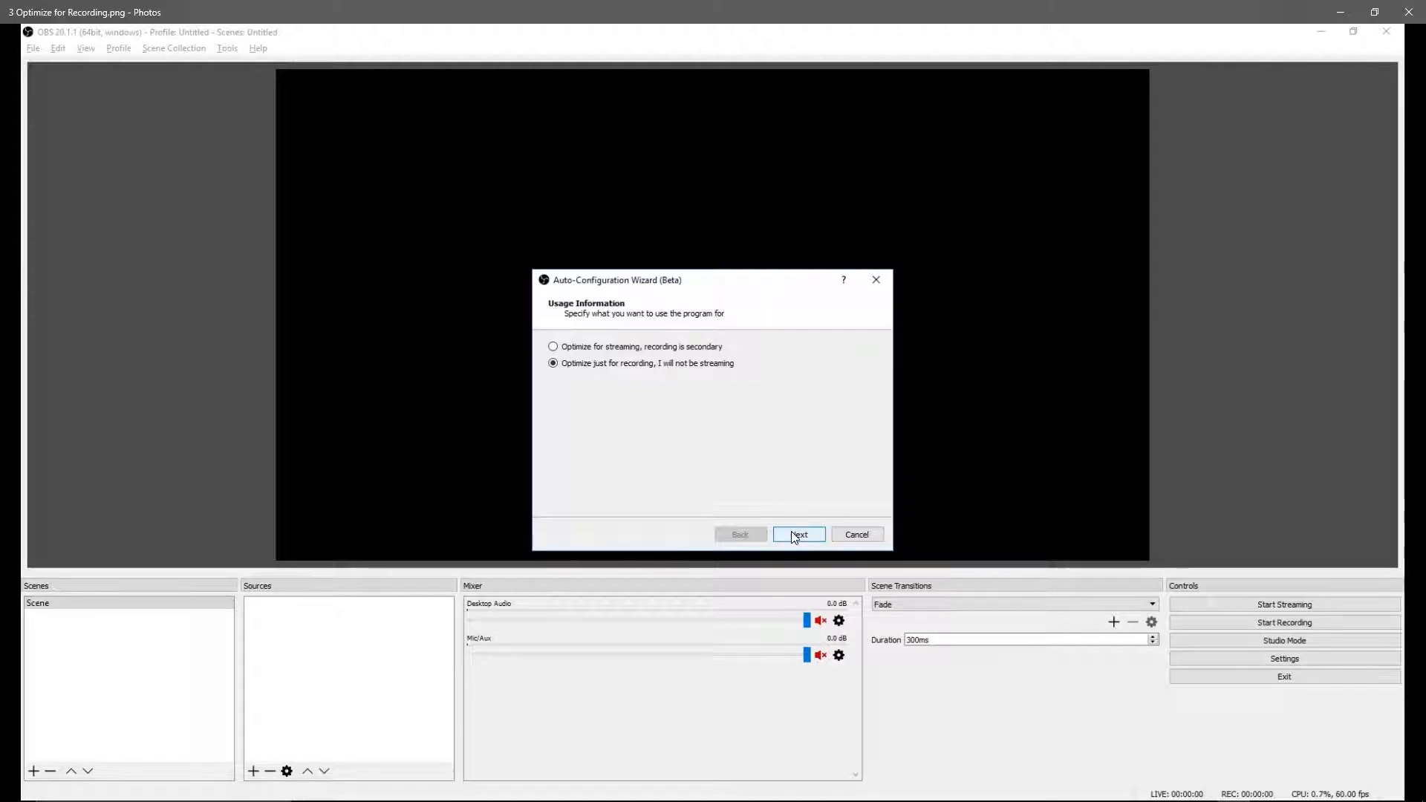
pyautogui.press('Right')
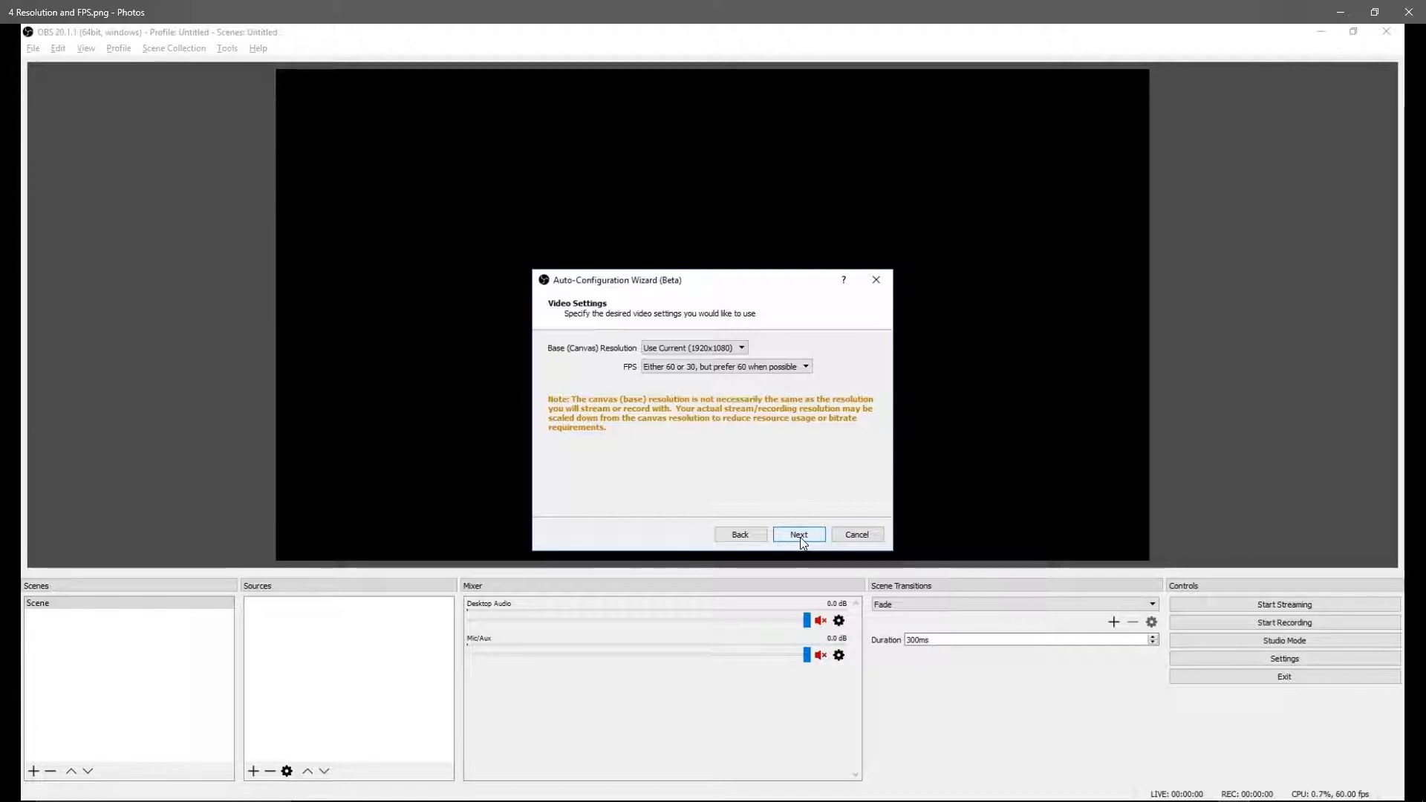
pyautogui.press('Right')
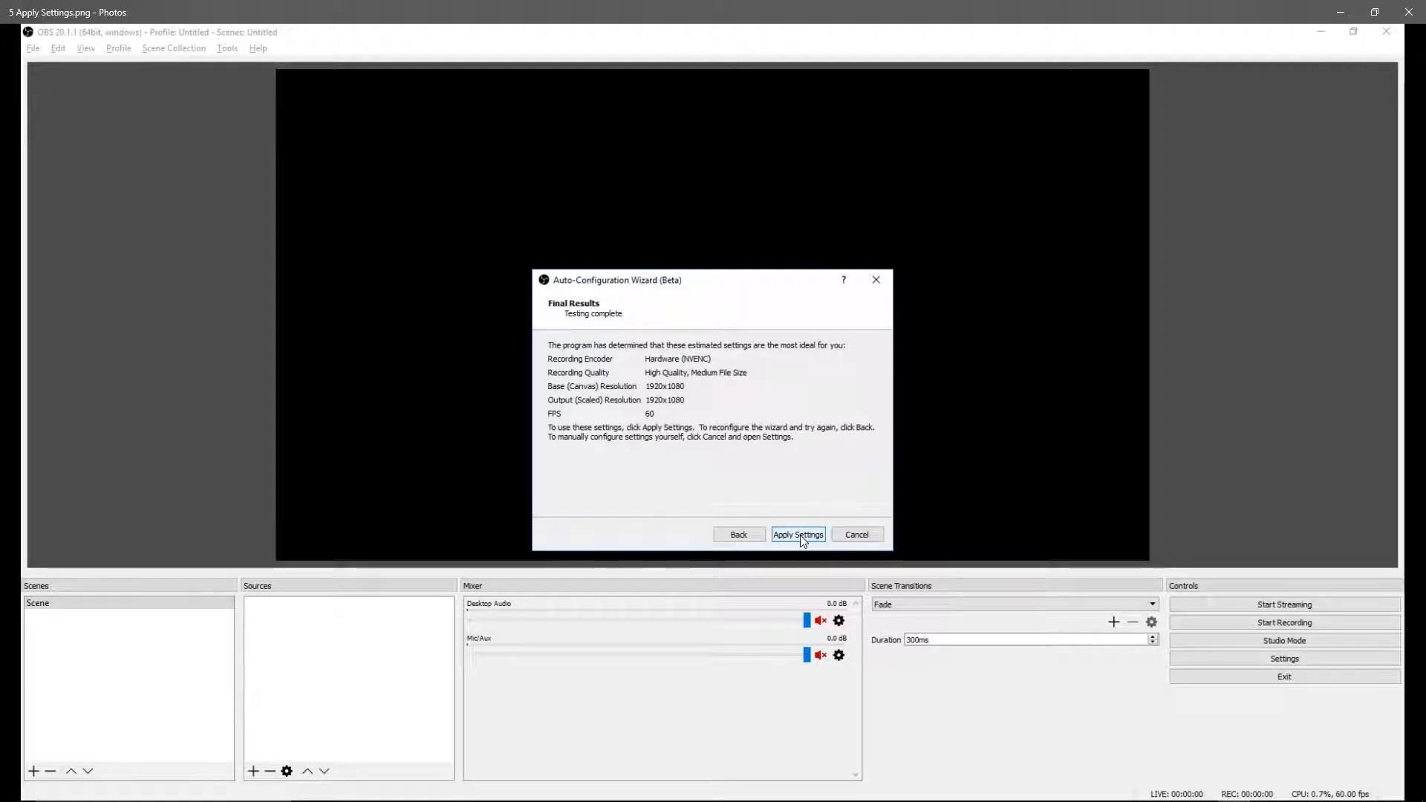
pyautogui.press('Right')
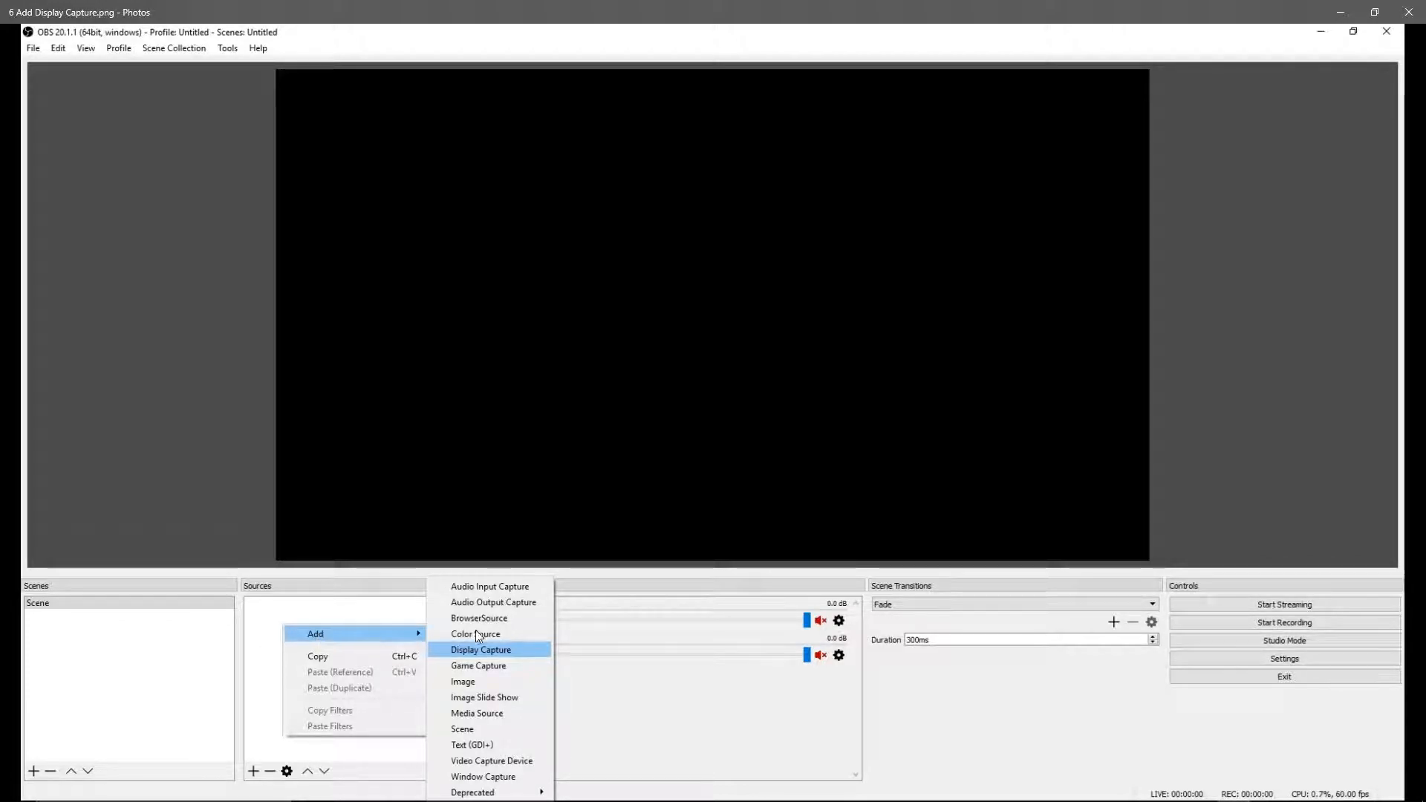
pyautogui.press('Right')
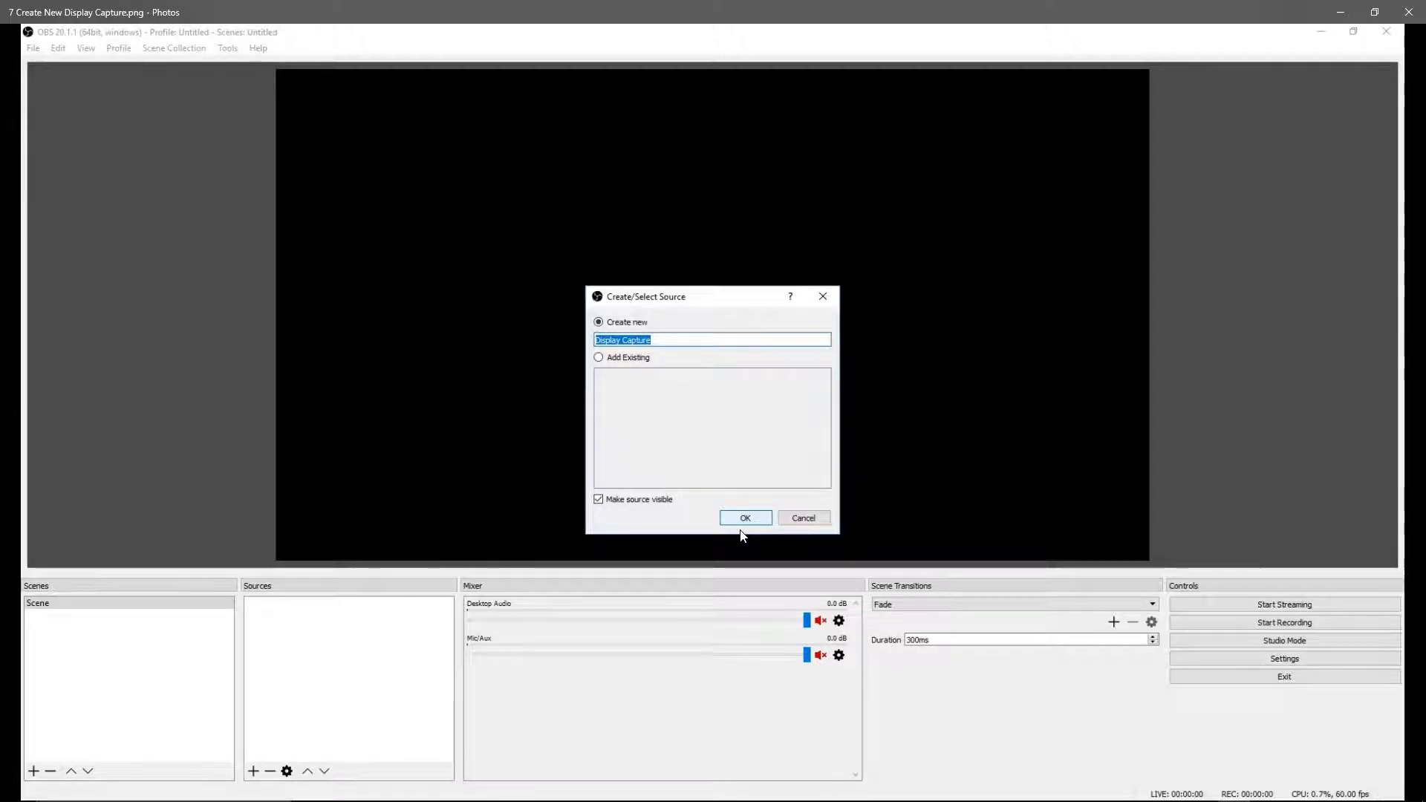
pyautogui.press('Right')
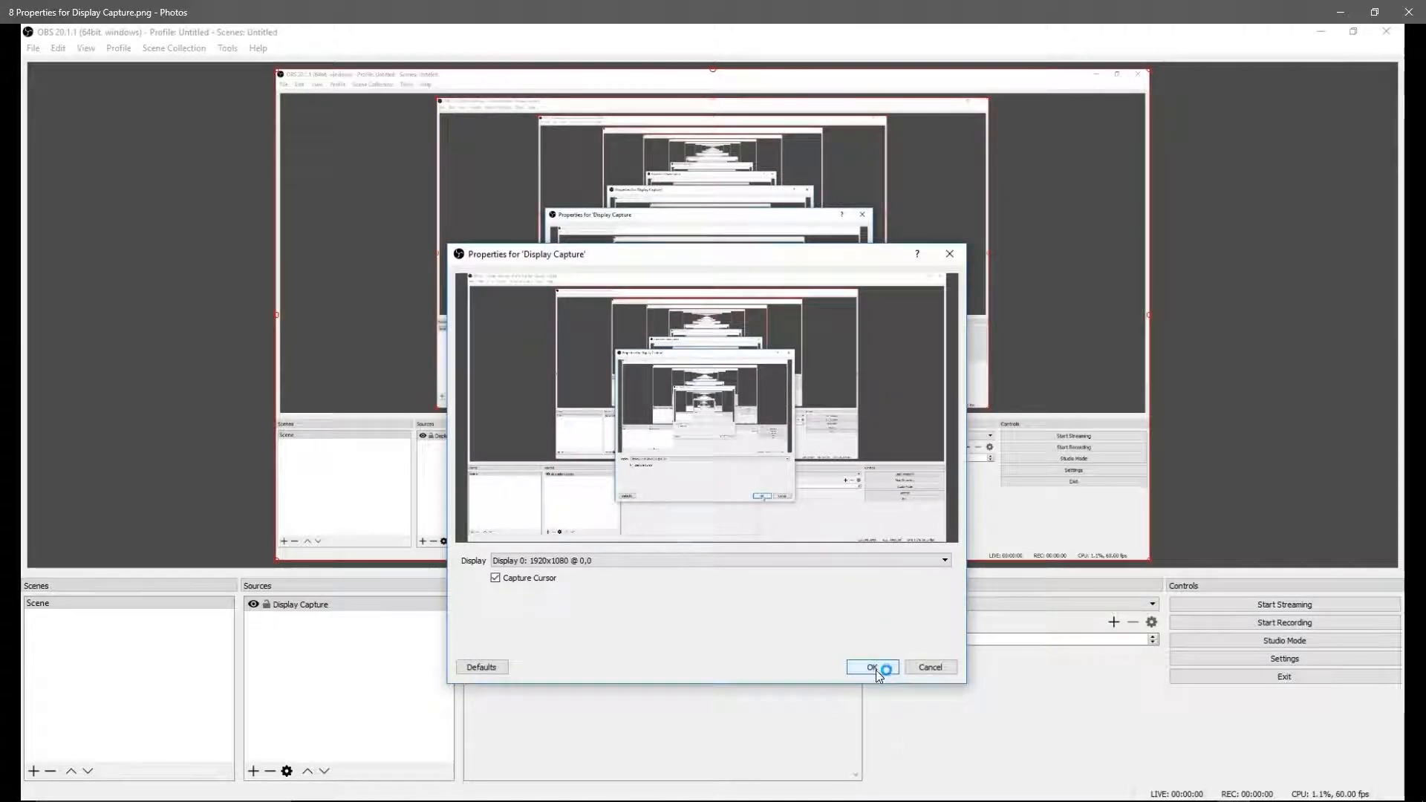
pyautogui.press('Right')
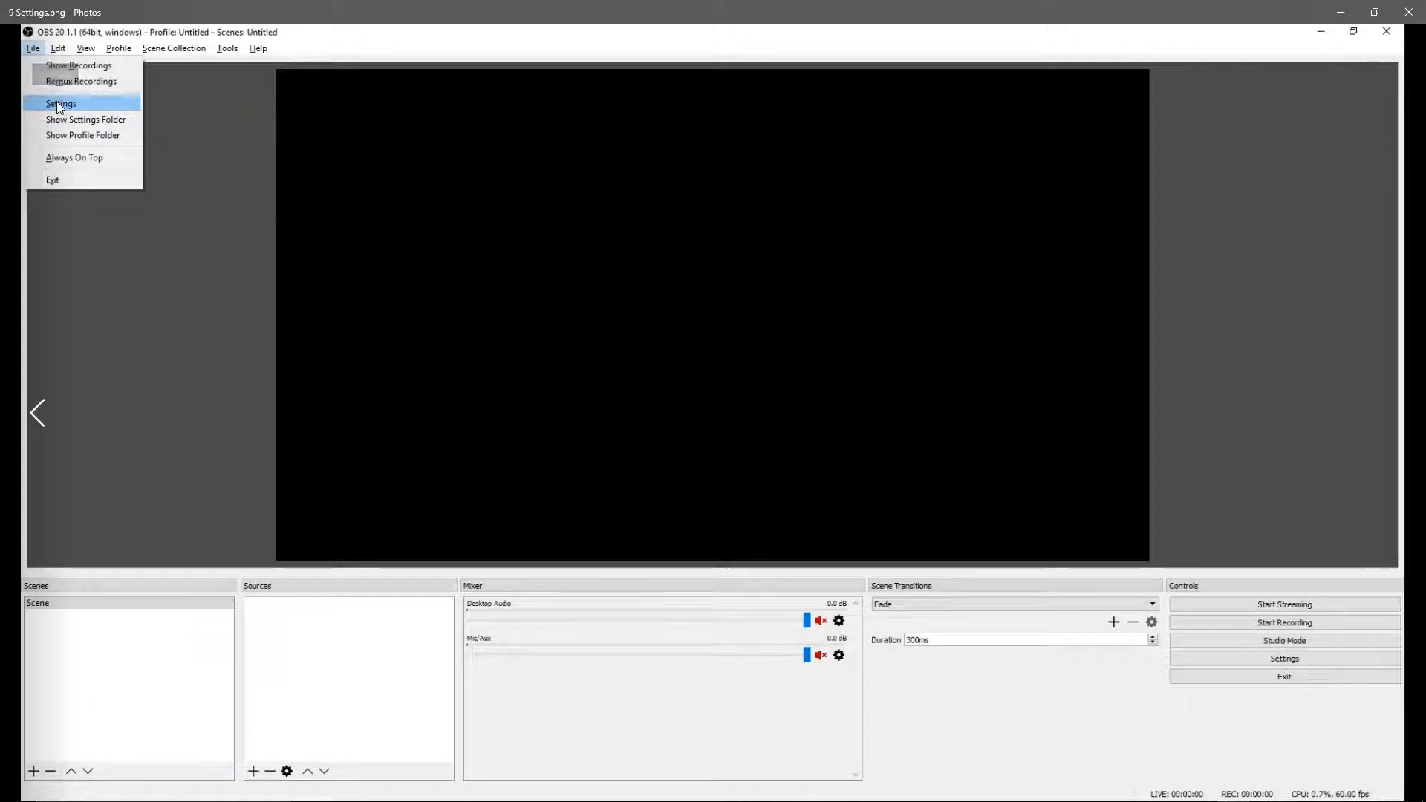
pyautogui.press('Right')
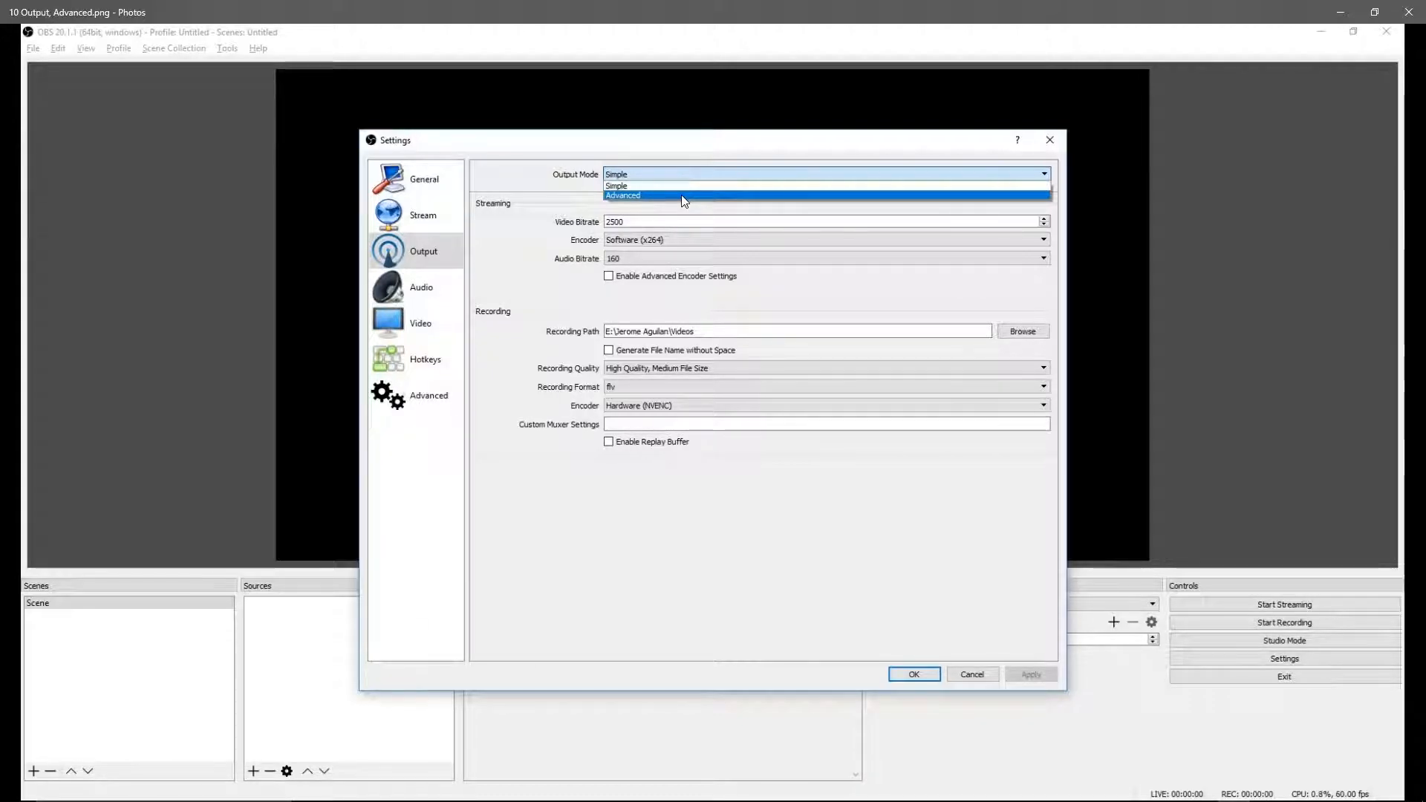
pyautogui.press('Right')
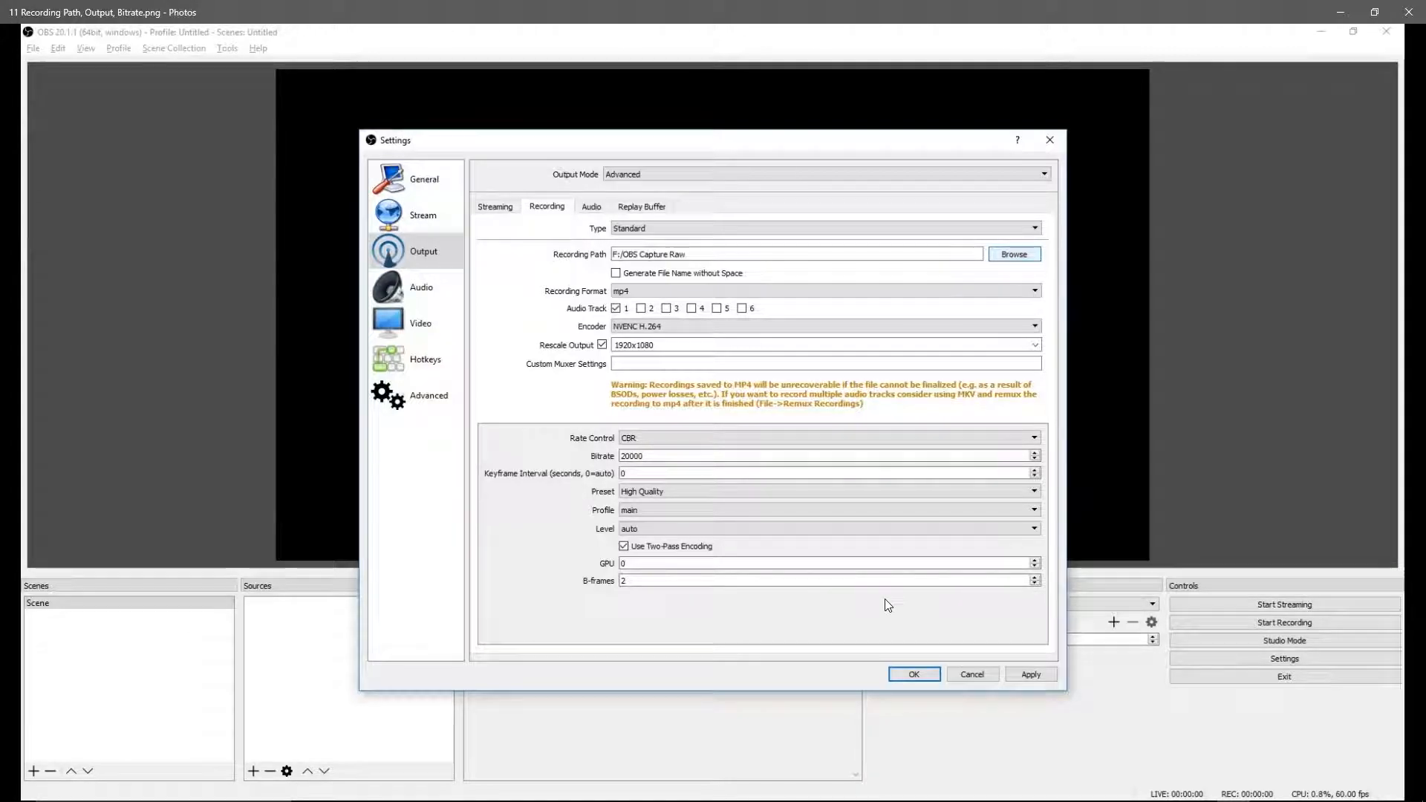
pyautogui.press('Right')
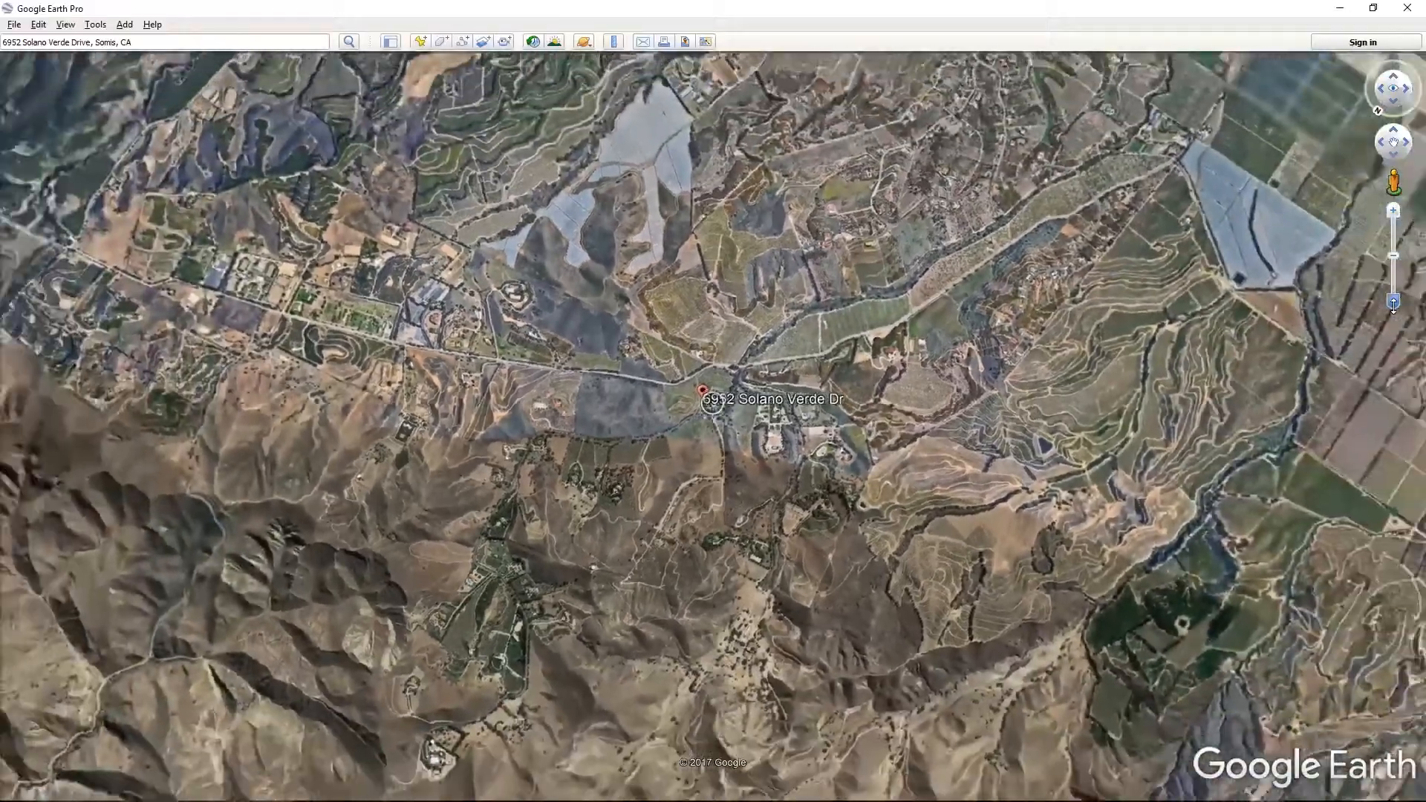
# Step: Zoom out from the property to the whole globe and close Google Earth Pro
pyautogui.moveTo(1394, 304); pyautogui.dragTo(1394, 305)
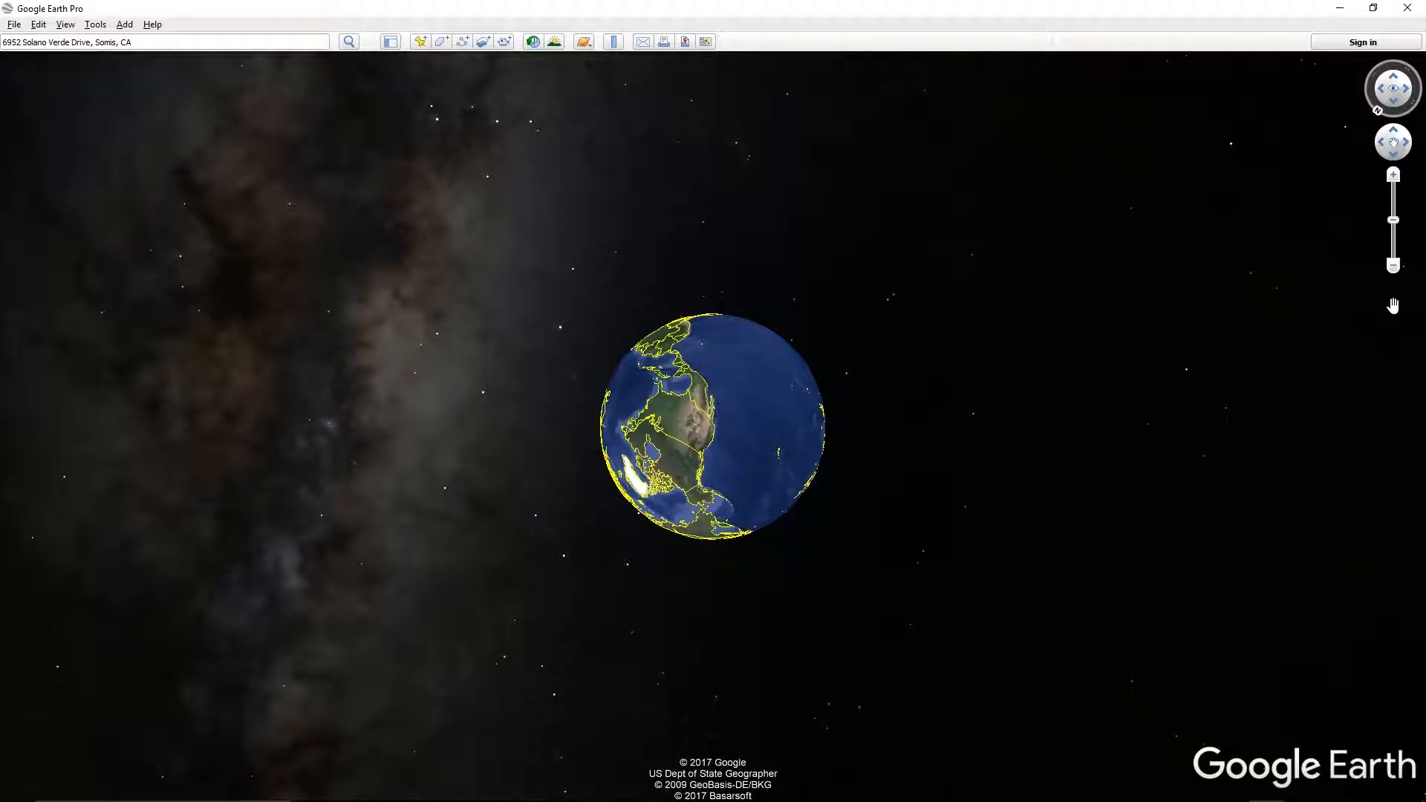
pyautogui.click(1415, 9)
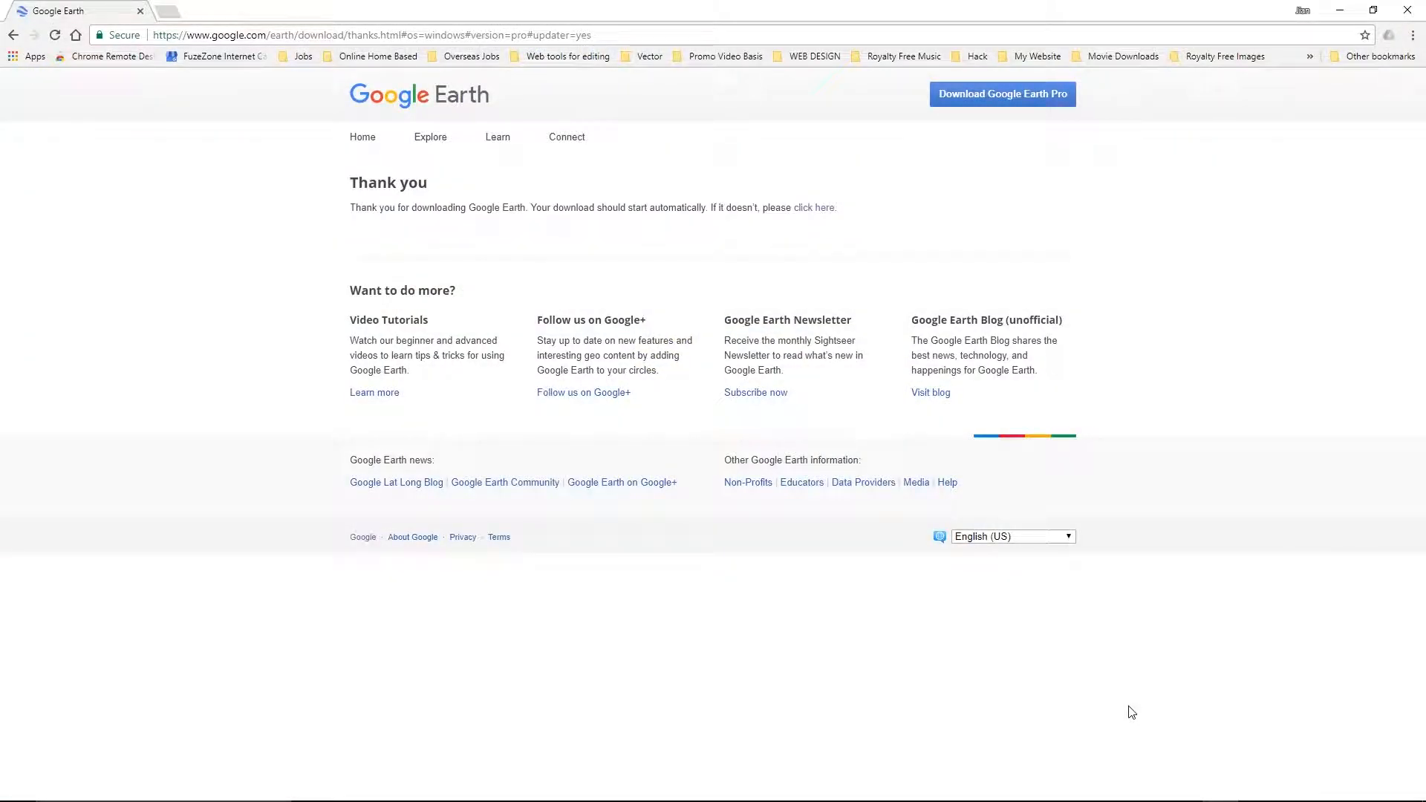
# Step: Switch to Adobe Premiere Pro and create a new project named "Editing the capture"
pyautogui.moveTo(722, 799)
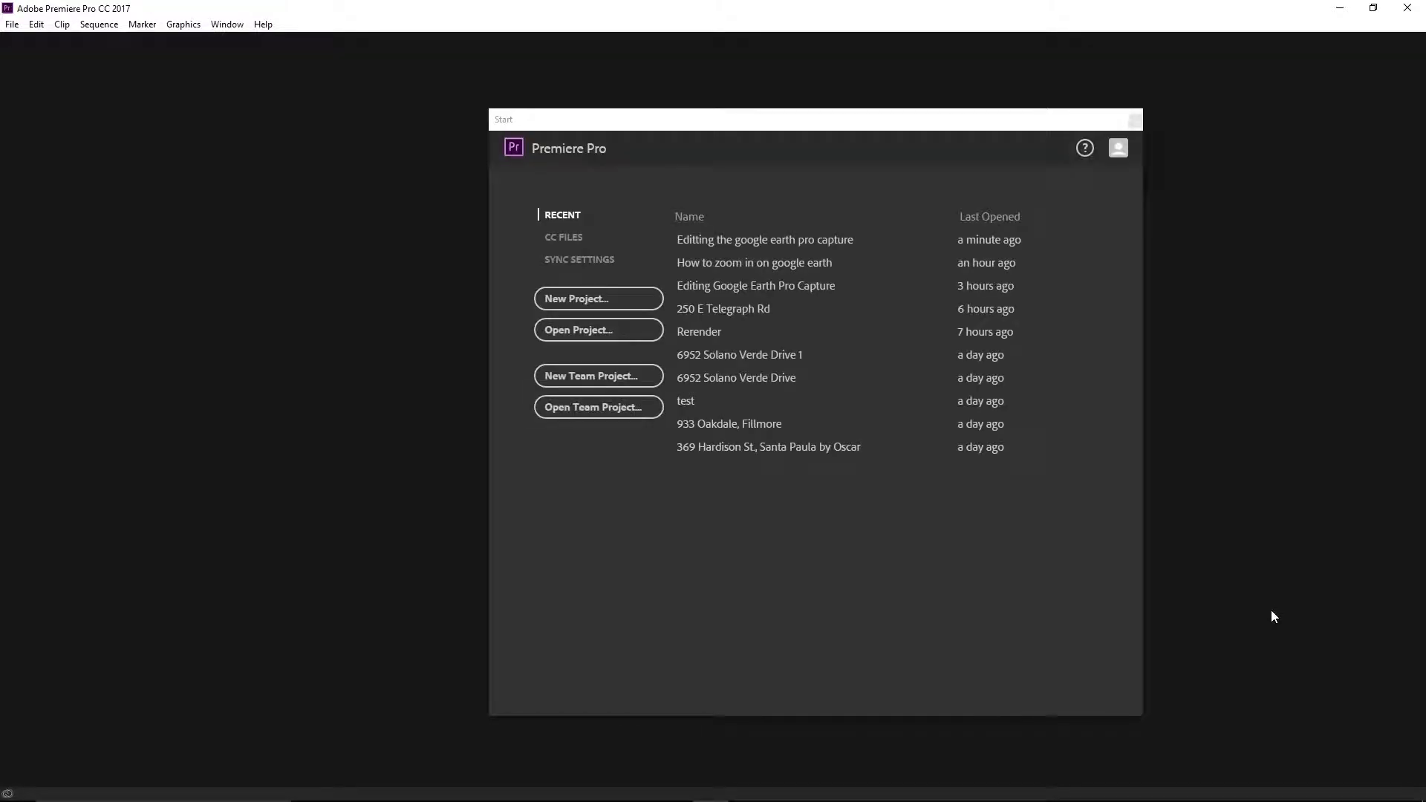
pyautogui.click(629, 302)
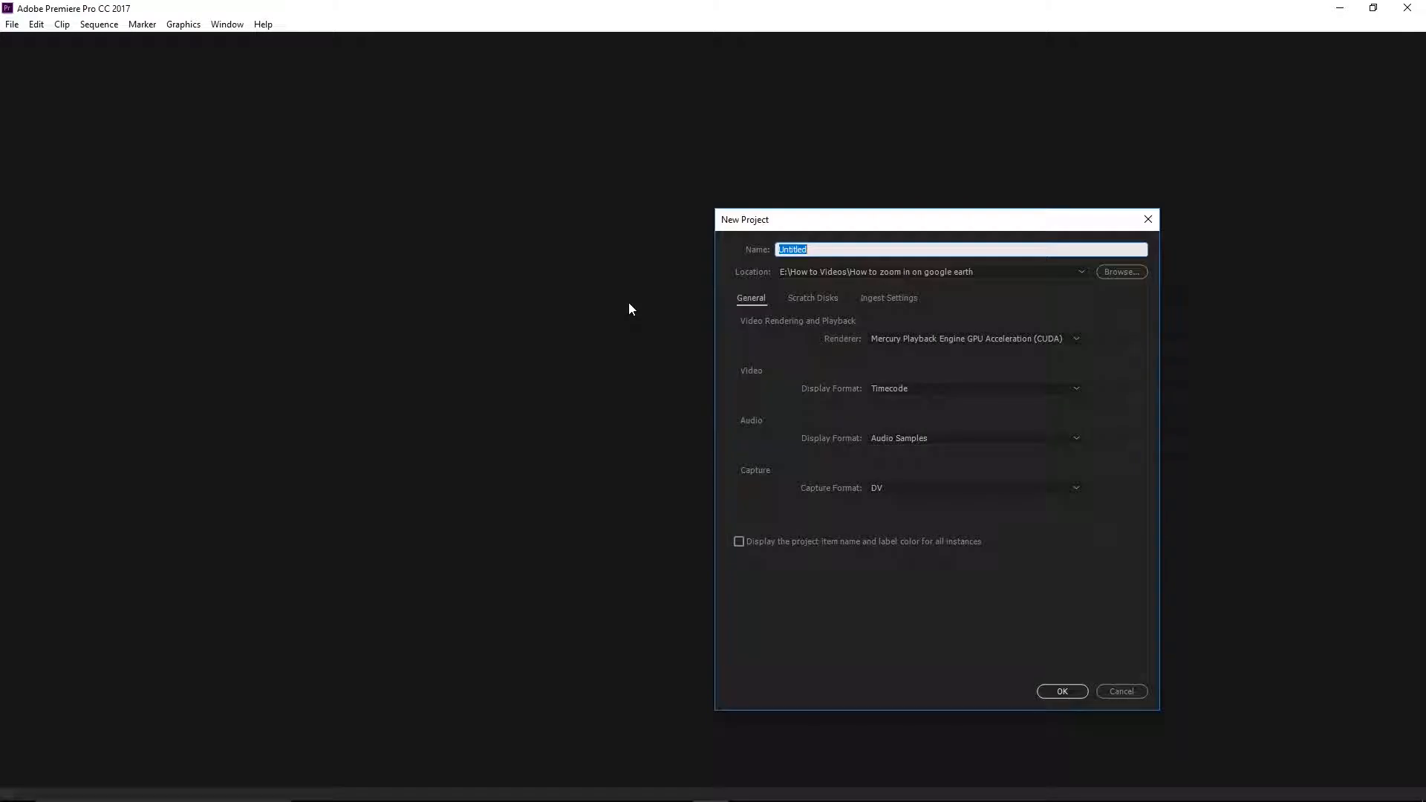
pyautogui.write('Editing the capture')
pyautogui.click(1060, 690)
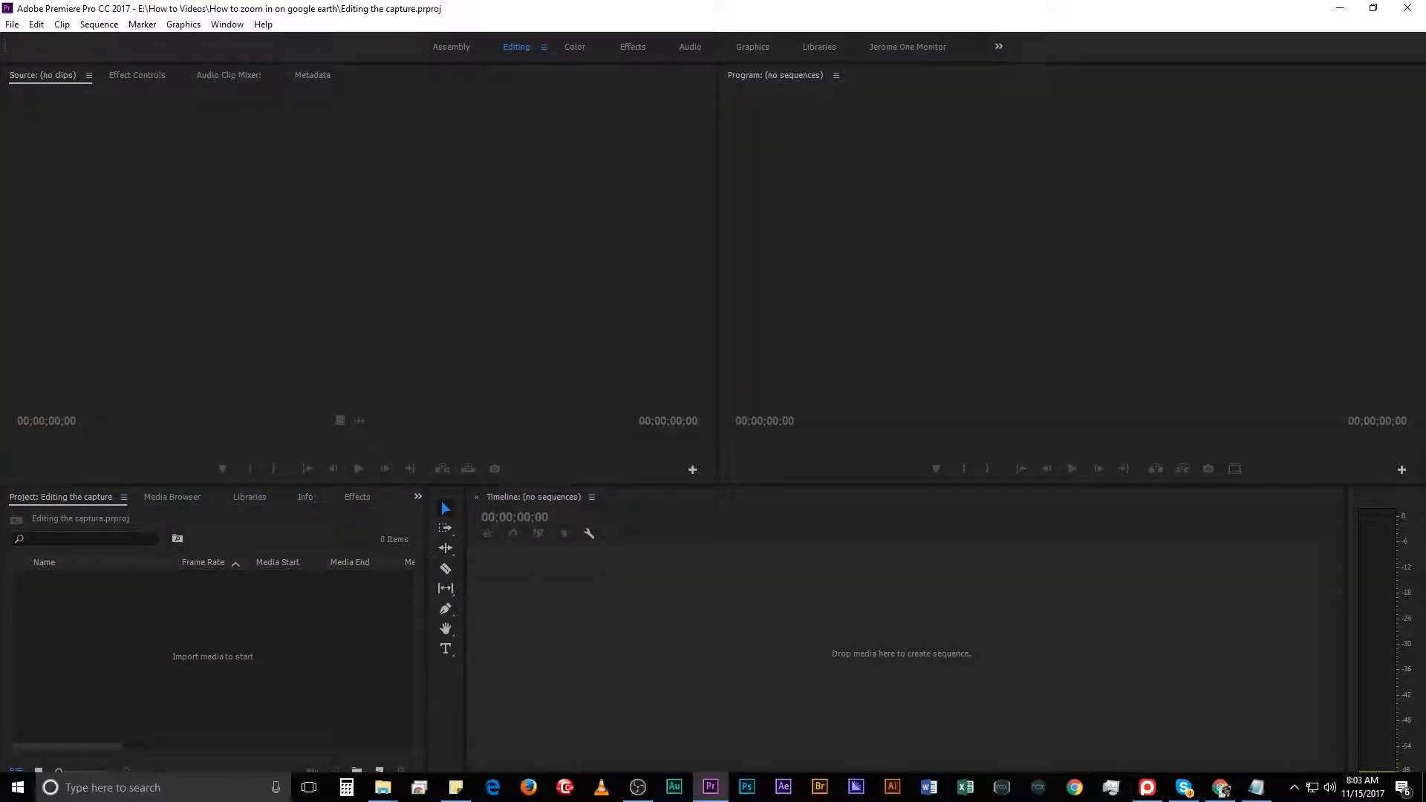
# Step: Import Google Earth Pro 2.mp4 from the OBS Capture Raw folder into the project
pyautogui.moveTo(382, 786)
pyautogui.click(363, 747)
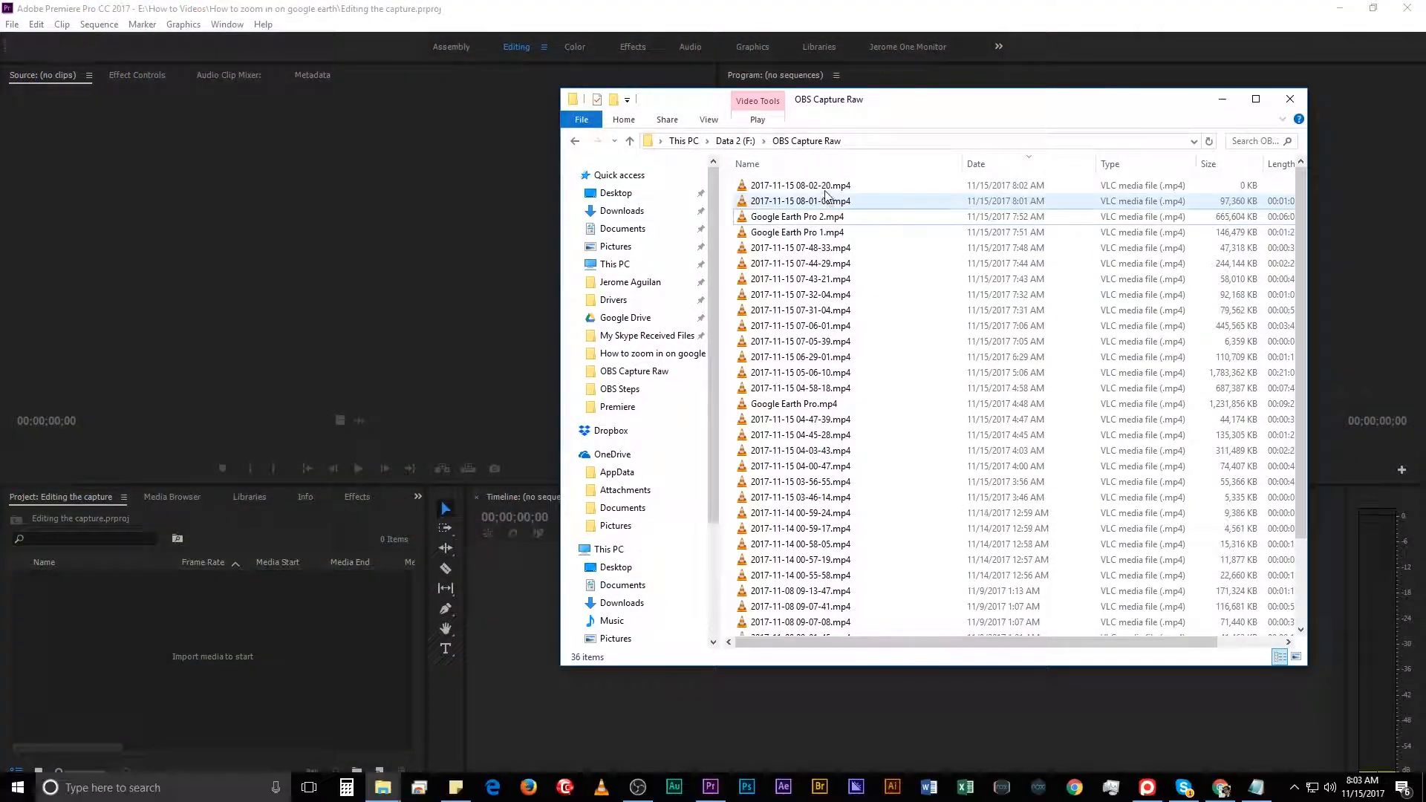
pyautogui.click(864, 217)
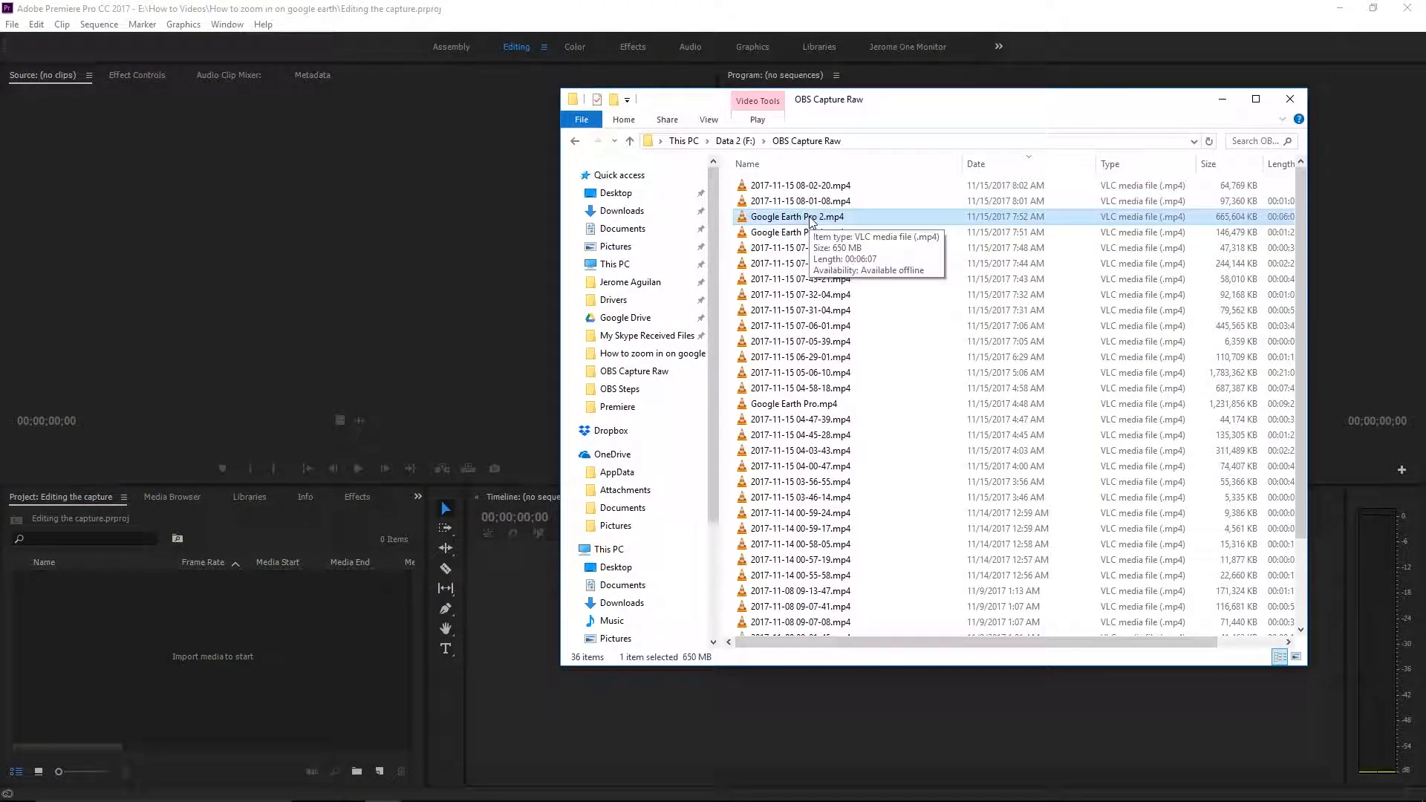
pyautogui.moveTo(811, 221); pyautogui.dragTo(190, 661)
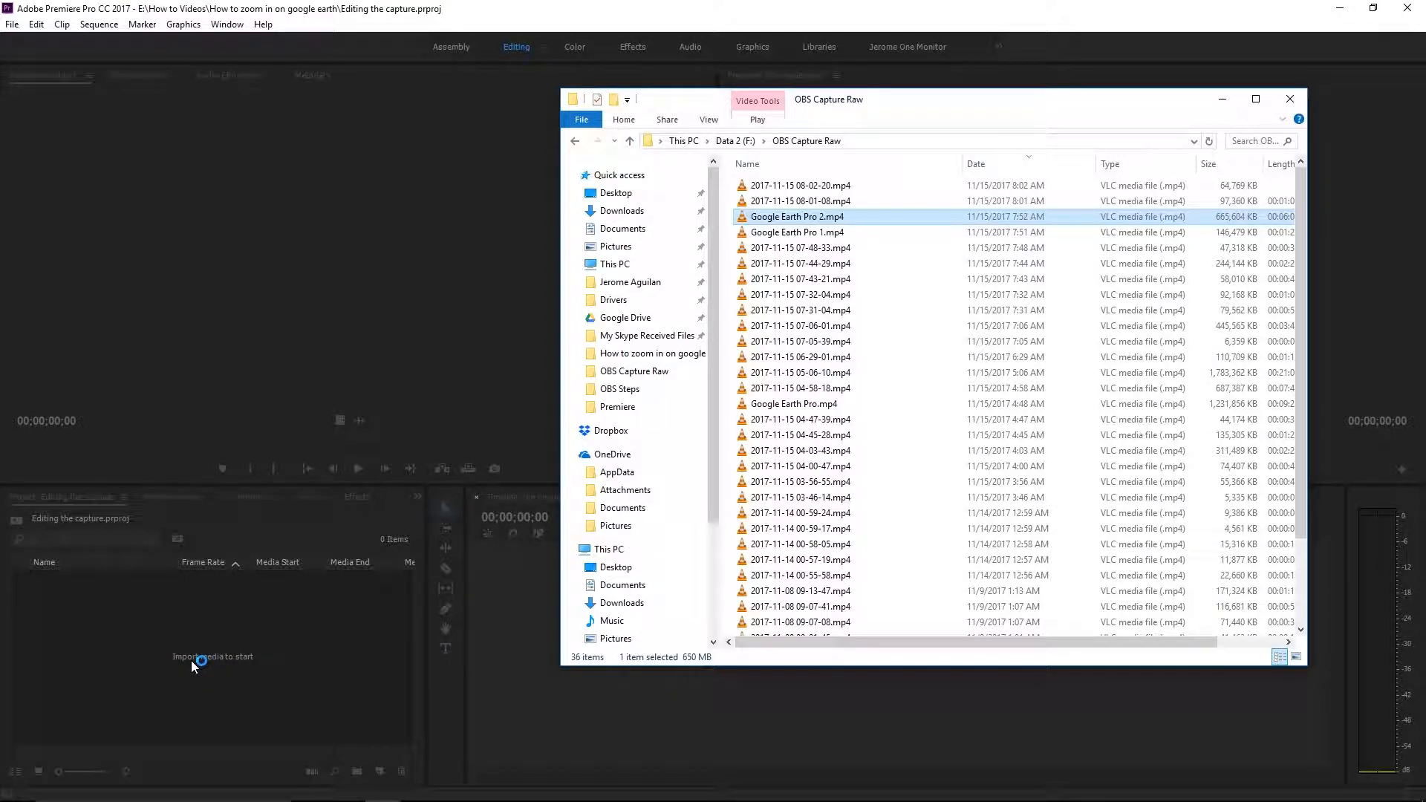
pyautogui.click(127, 670)
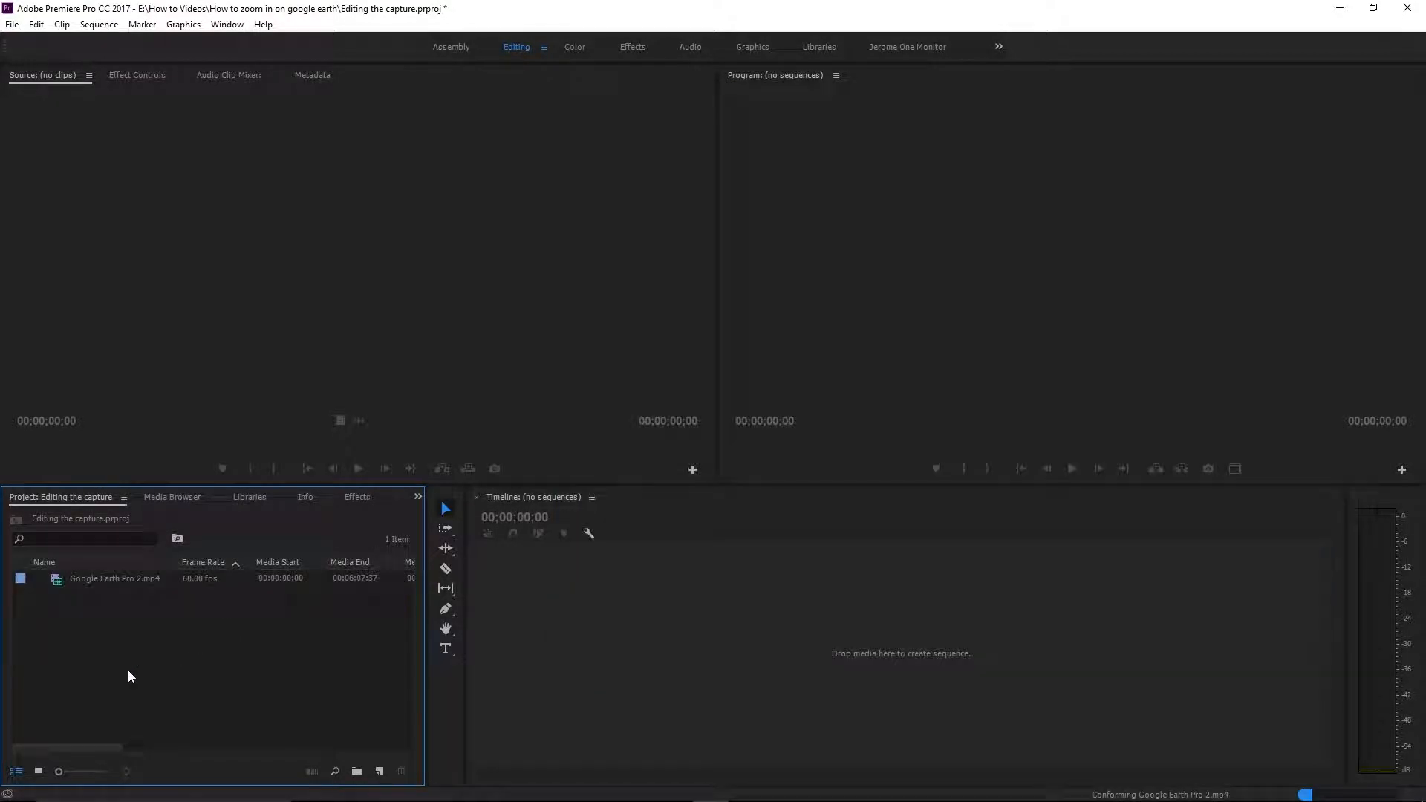
# Step: Create a new sequence from the imported Google Earth Pro 2.mp4 clip
pyautogui.click(50, 577)
pyautogui.moveTo(52, 578); pyautogui.dragTo(56, 578)
pyautogui.rightClick(56, 578)
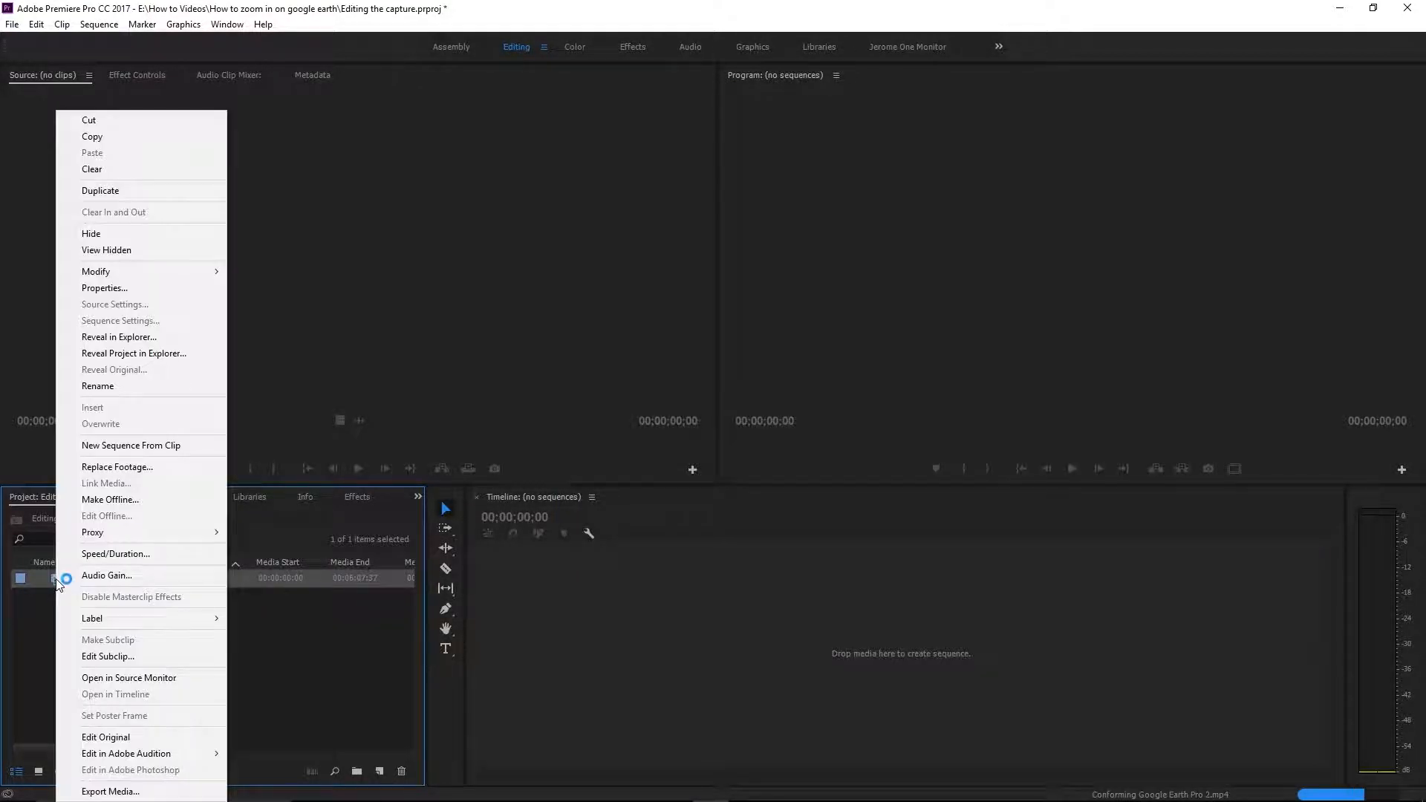
pyautogui.click(154, 447)
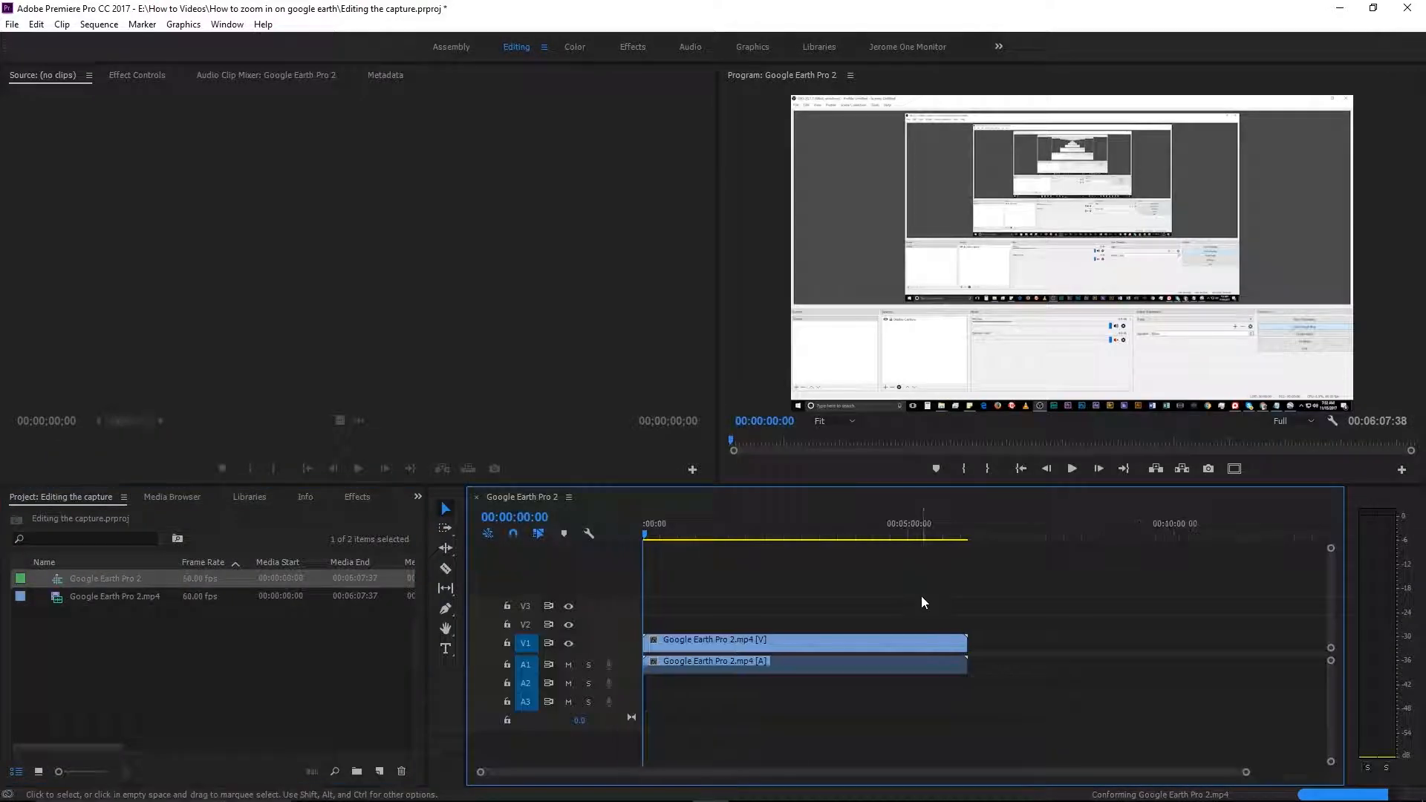
# Step: Scrub and play the sequence to examine the property rotation footage and find where the usable portion starts
pyautogui.moveTo(646, 529); pyautogui.dragTo(905, 538)
pyautogui.scroll(4, 895, 538)
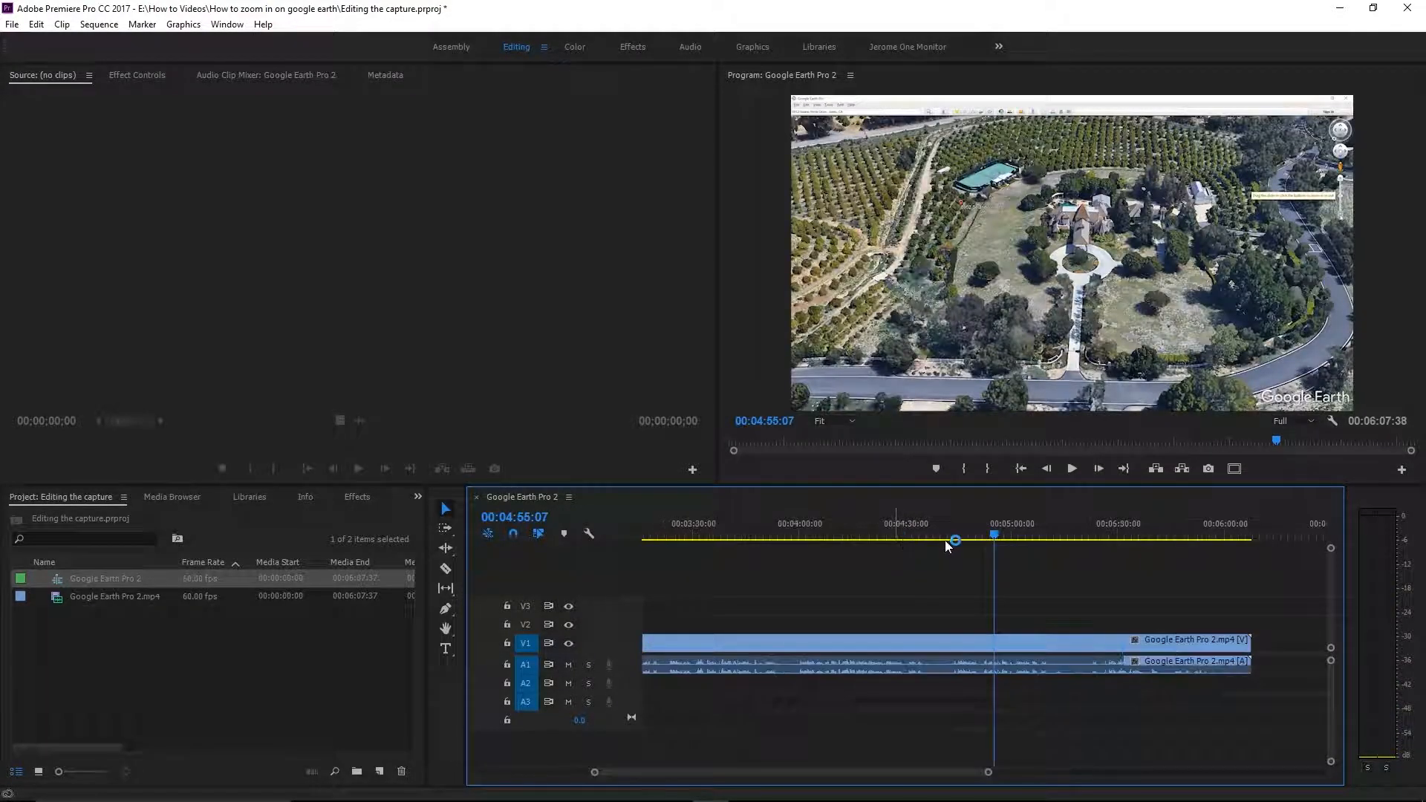
pyautogui.moveTo(958, 533); pyautogui.dragTo(901, 537)
pyautogui.press('-')
pyautogui.press('=')
pyautogui.press('=')
pyautogui.press('-')
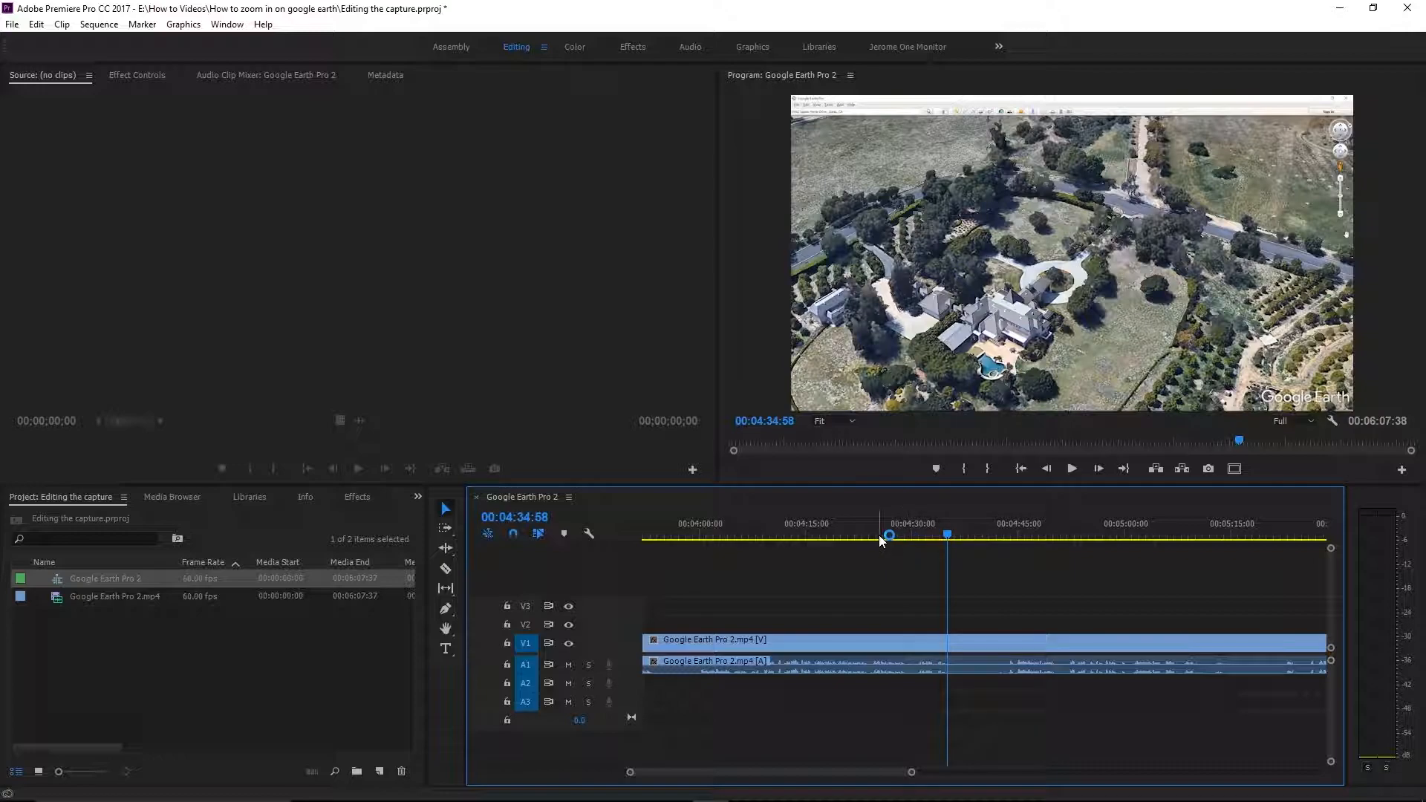
pyautogui.press('space')
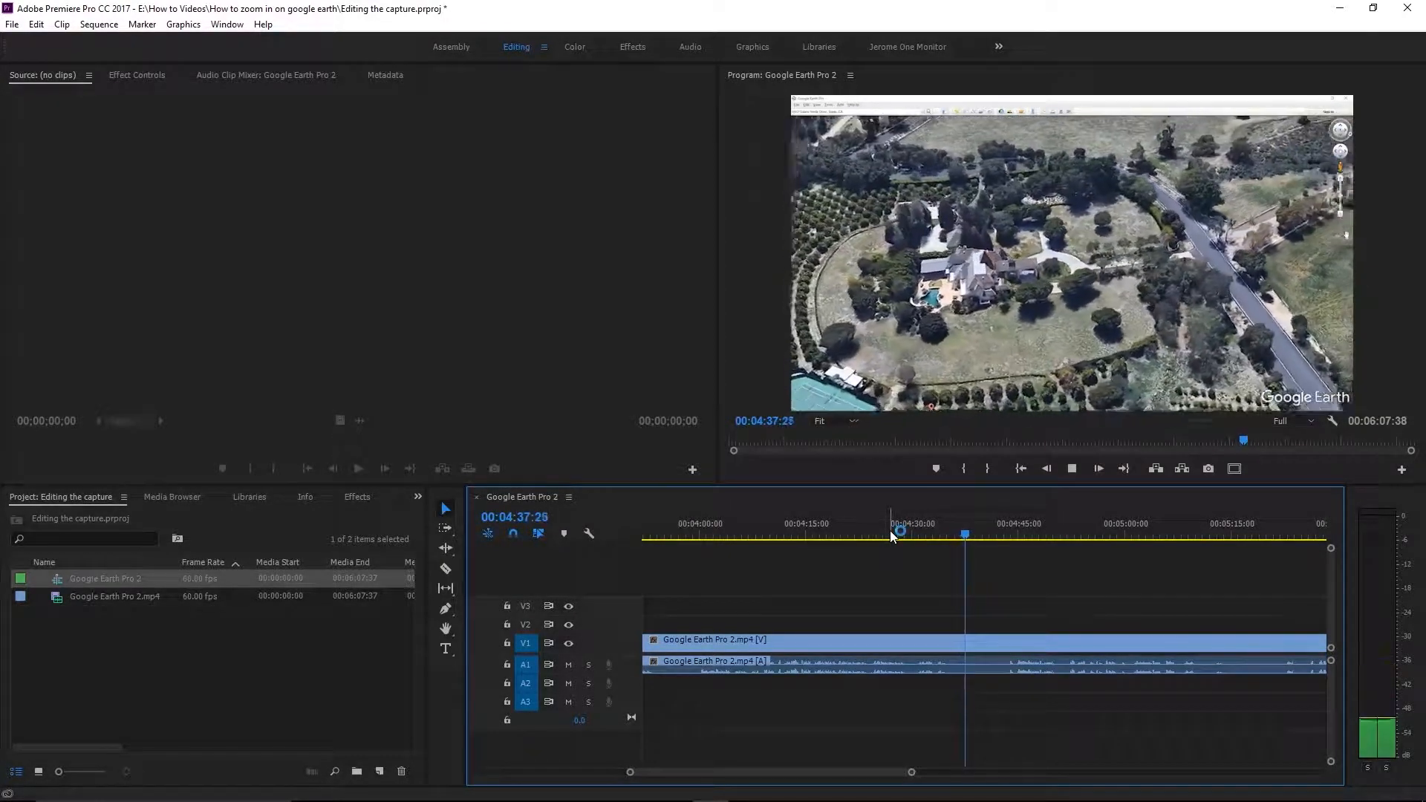
pyautogui.press('-')
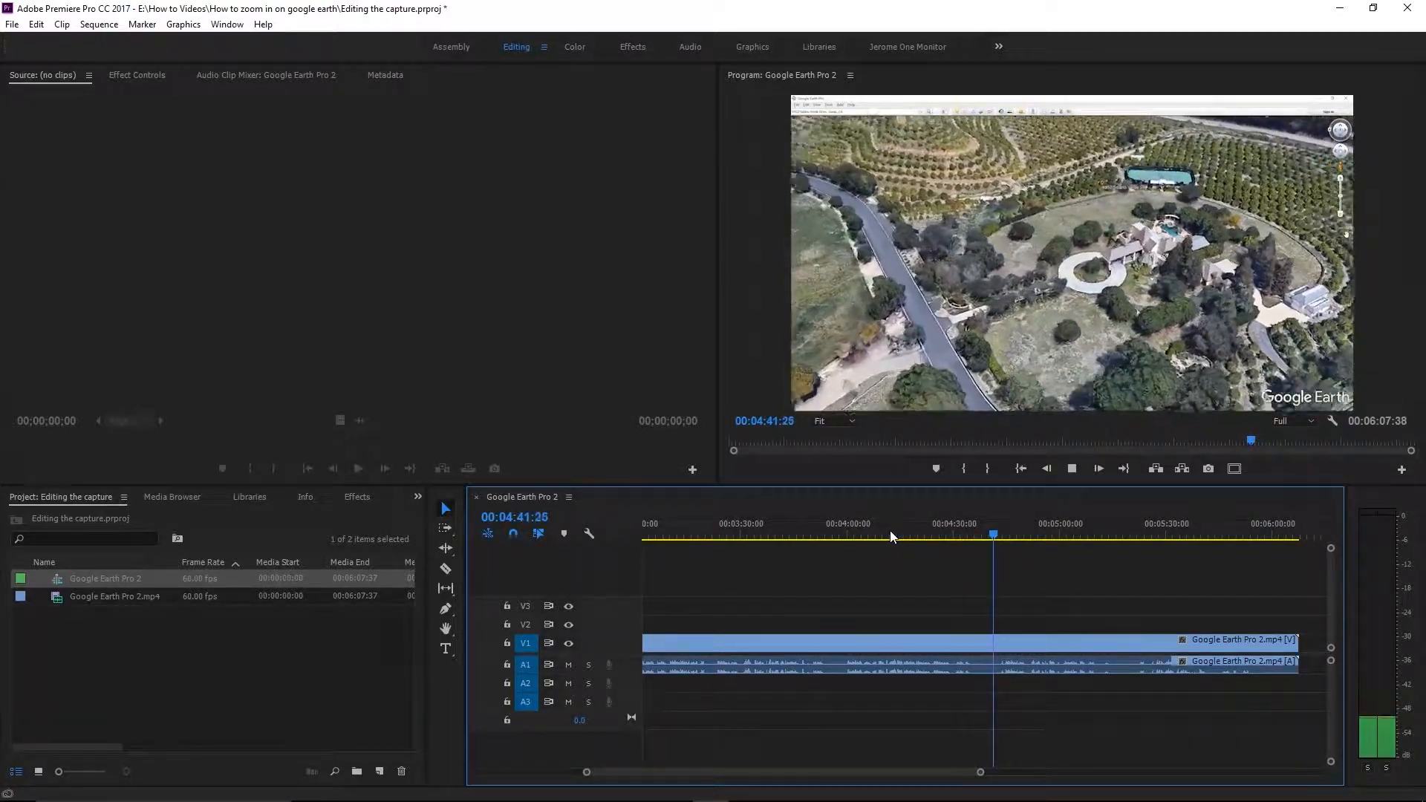
pyautogui.moveTo(978, 534); pyautogui.dragTo(793, 549)
pyautogui.press('space')
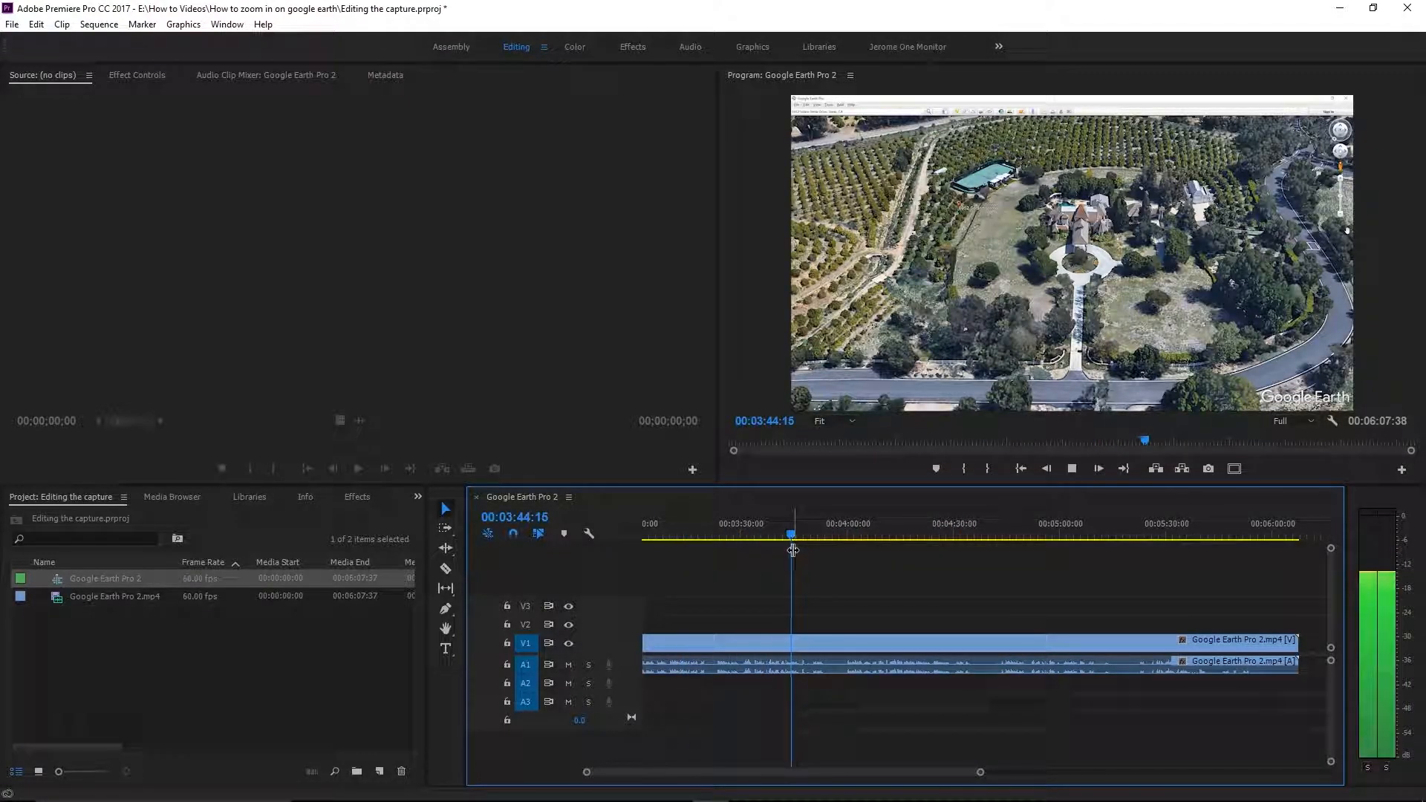
# Step: Split the clip at 00:03:56:51 and delete the portion before the cut
pyautogui.click(827, 535)
pyautogui.moveTo(827, 532); pyautogui.dragTo(837, 536)
pyautogui.click(446, 569)
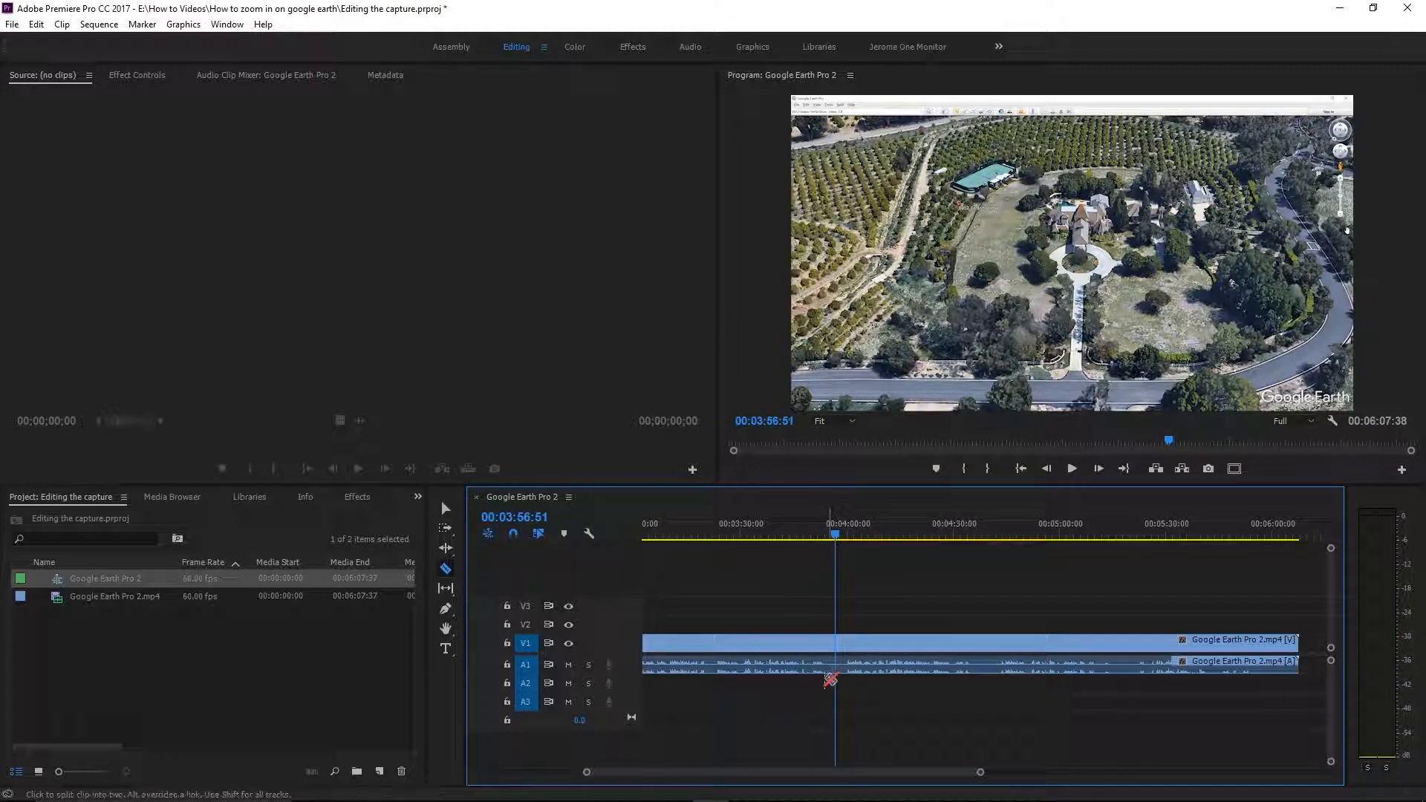
pyautogui.click(836, 643)
pyautogui.click(445, 508)
pyautogui.click(785, 642)
pyautogui.press('Delete')
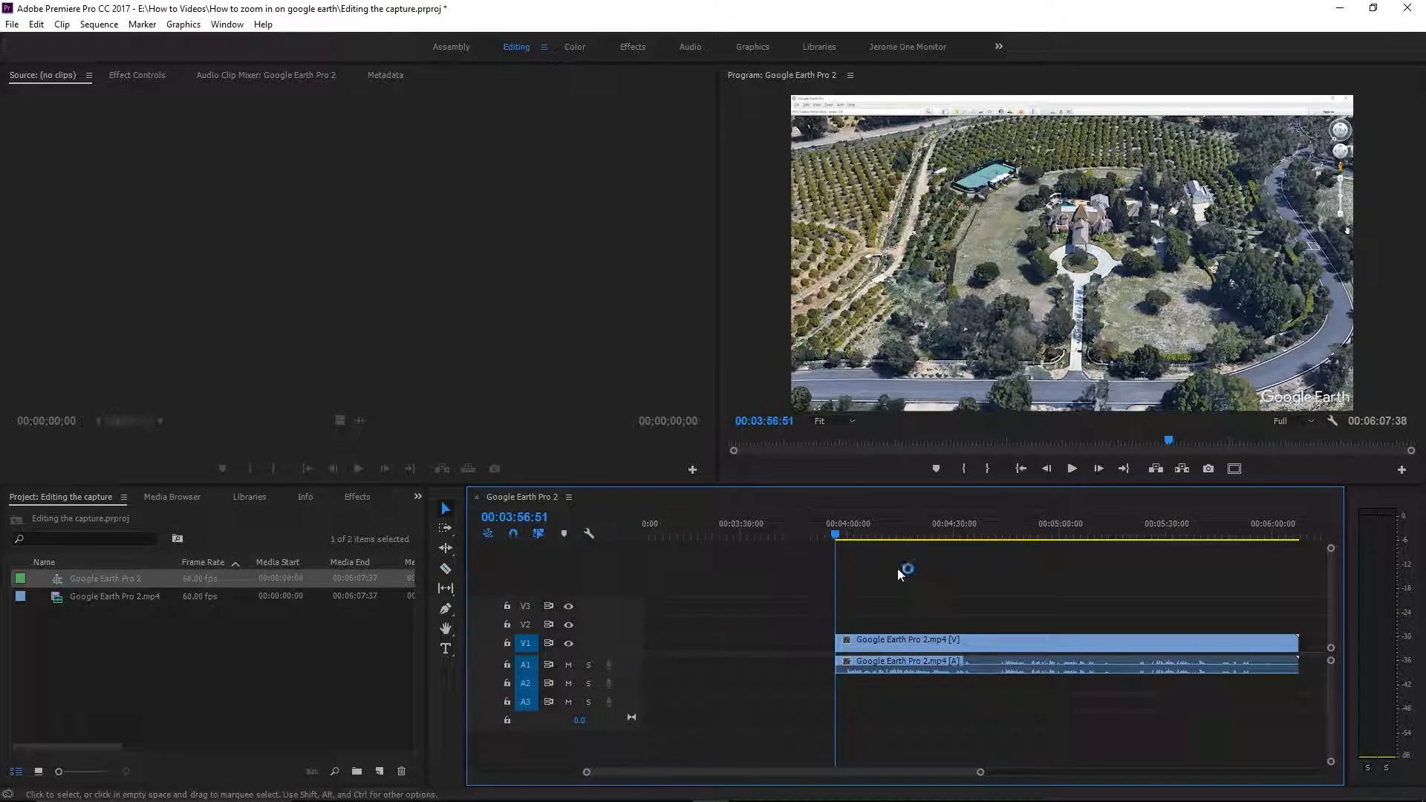
# Step: Split the clip at 00:05:37:04, where the whole globe is shown, and delete the portion after the cut
pyautogui.moveTo(1111, 529)
pyautogui.mouseDown()
pyautogui.moveTo(1198, 529)
pyautogui.moveTo(1214, 534)
pyautogui.moveTo(1126, 548)
pyautogui.moveTo(1219, 550)
pyautogui.moveTo(1097, 550)
pyautogui.moveTo(1123, 554)
pyautogui.mouseUp()
pyautogui.press('=')
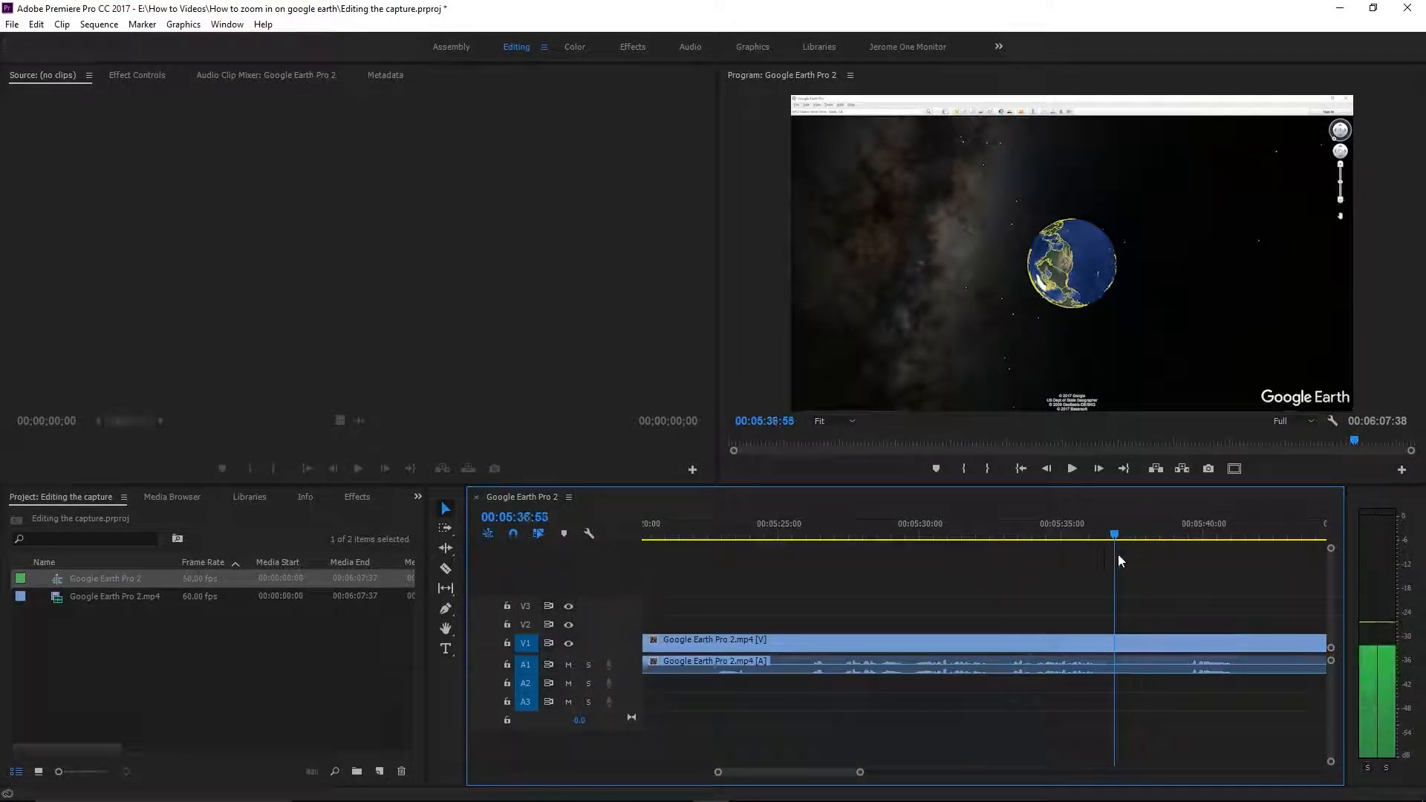
pyautogui.press('-')
pyautogui.press('c')
pyautogui.click(1058, 643)
pyautogui.press('v')
pyautogui.click(1113, 643)
pyautogui.press('Delete')
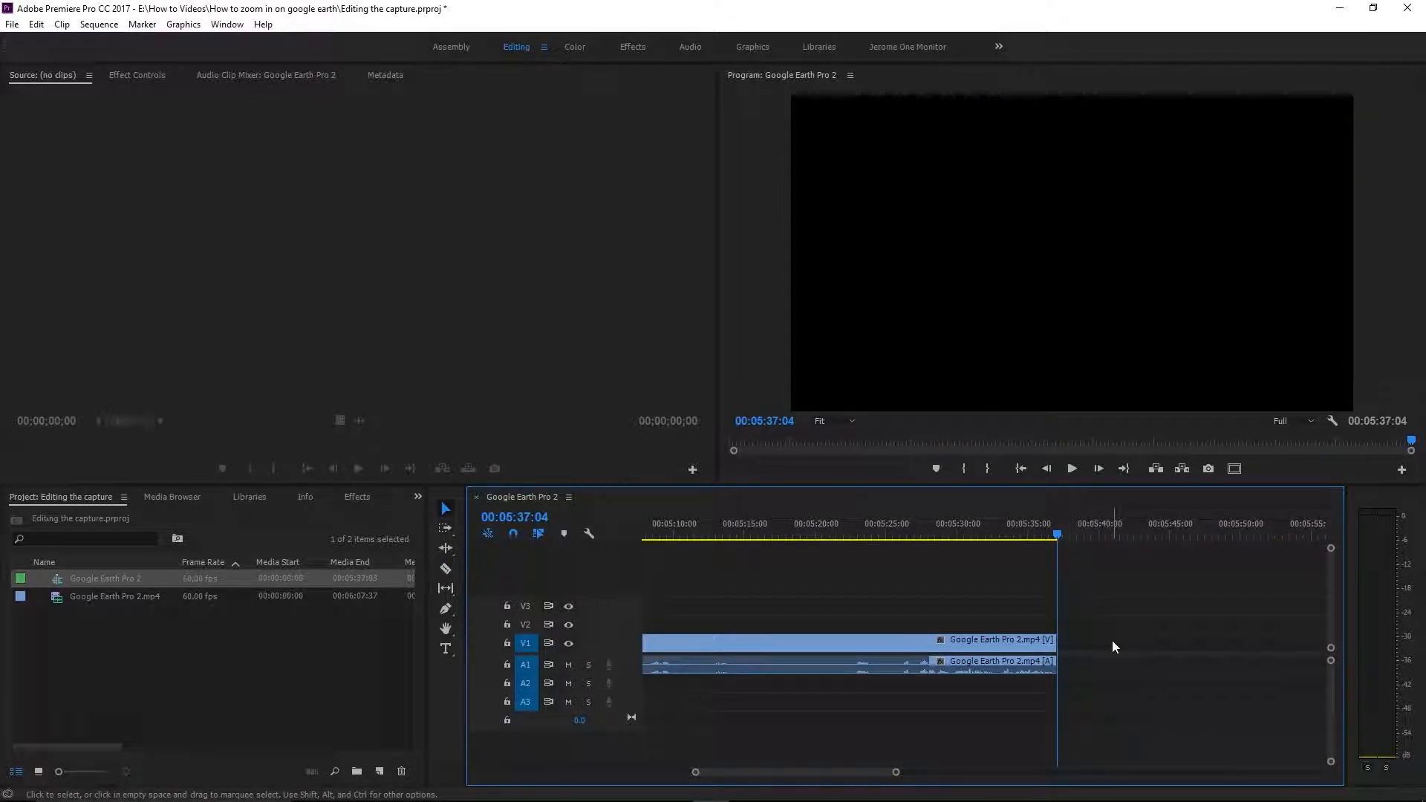
# Step: Mark the sequence's out point at the clip's end, 00:05:37:04, and its in point at the clip's start, 00:03:56:51
pyautogui.press('-')
pyautogui.press('-')
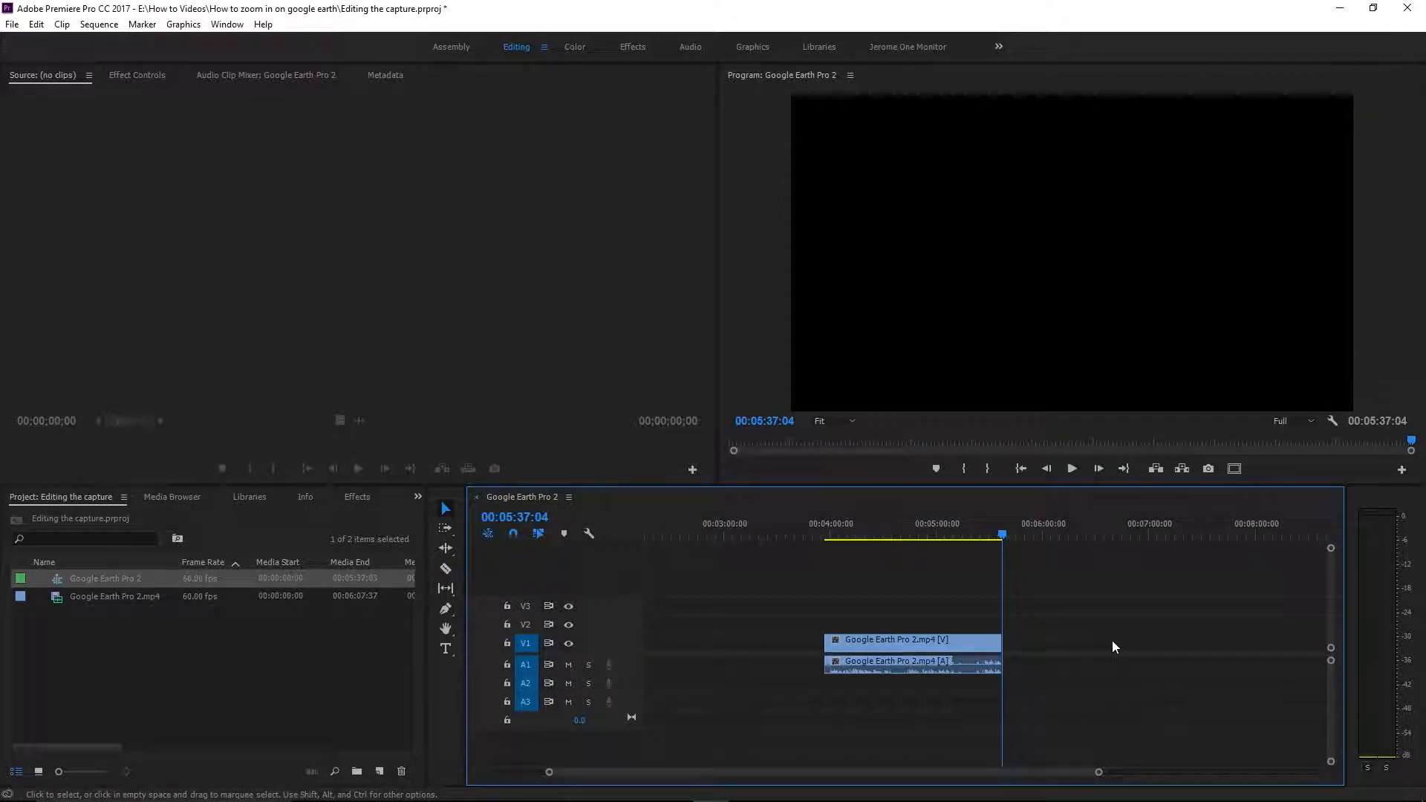
pyautogui.press('o')
pyautogui.click(772, 525)
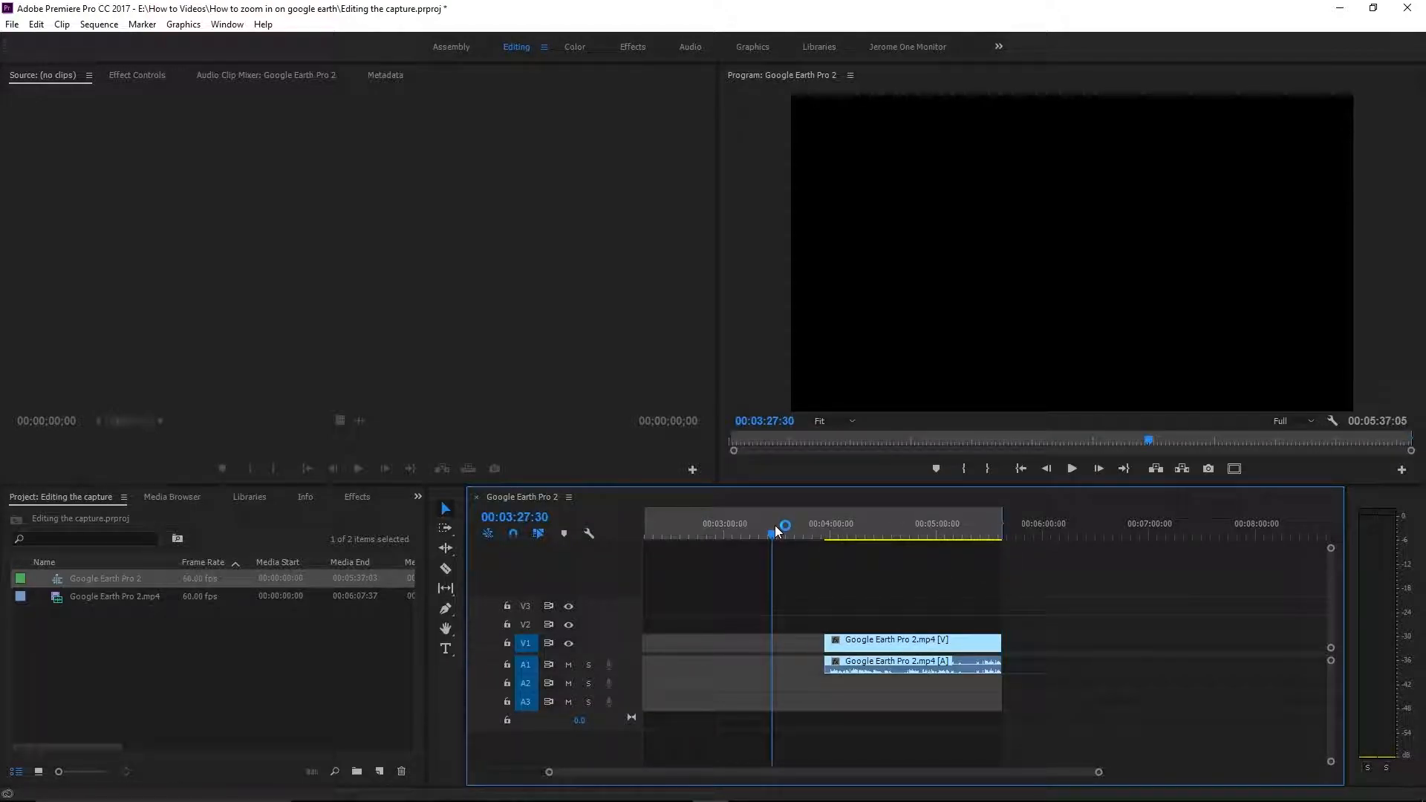
pyautogui.press('Down')
pyautogui.press('i')
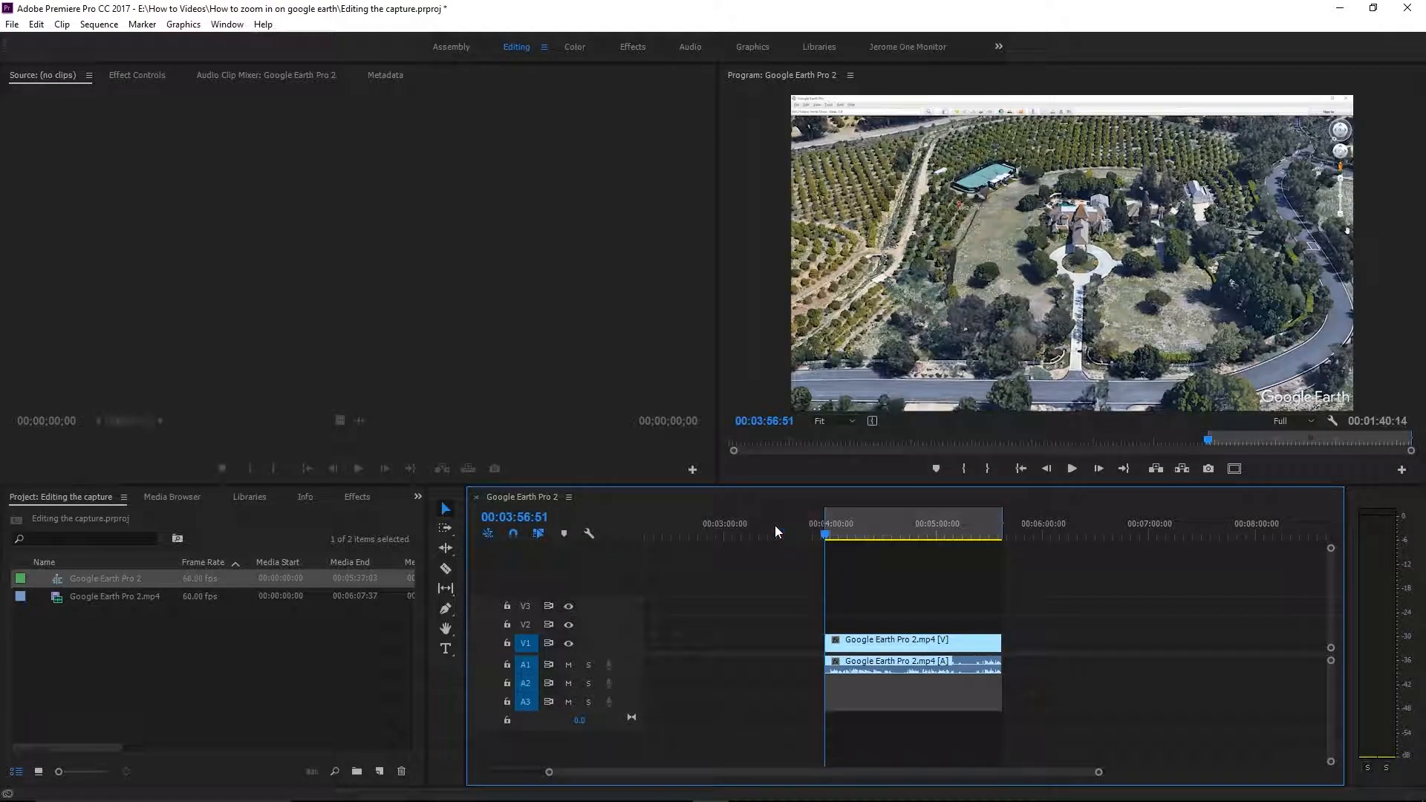
# Step: Find the Crop video effect, apply it to the trimmed clip and open the clip's effect settings
pyautogui.click(881, 523)
pyautogui.click(902, 667)
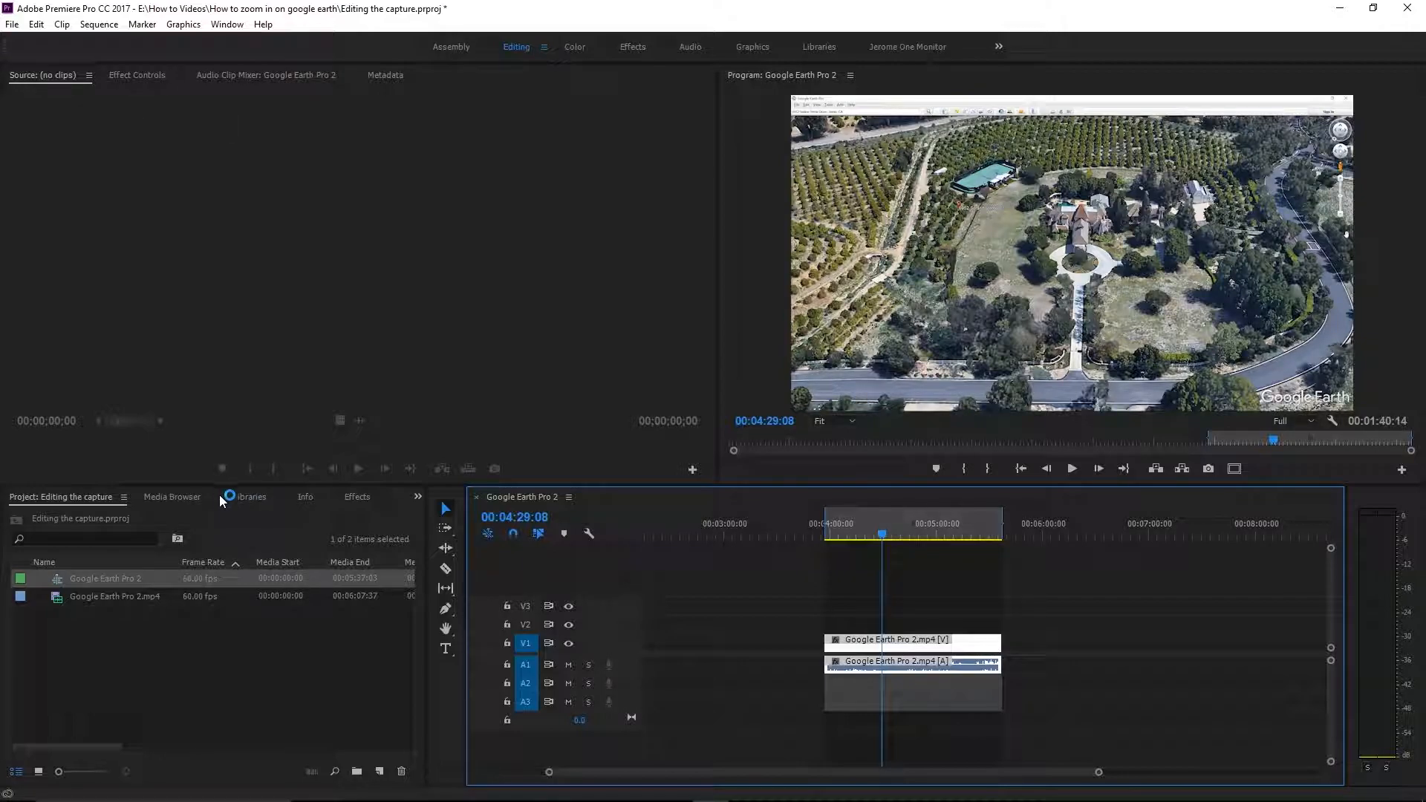
pyautogui.click(335, 498)
pyautogui.click(127, 517)
pyautogui.write('crop')
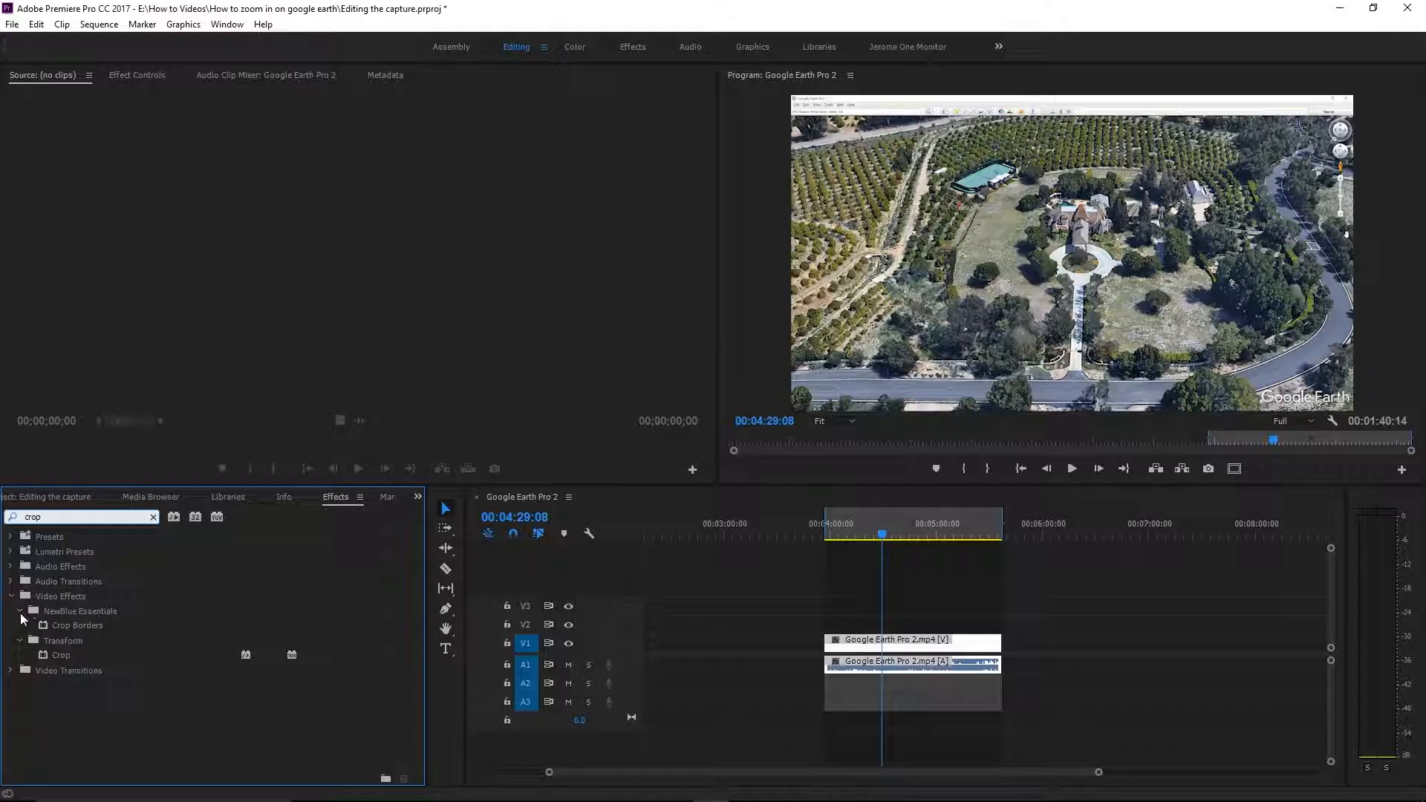
pyautogui.moveTo(63, 660); pyautogui.dragTo(958, 643)
pyautogui.click(140, 76)
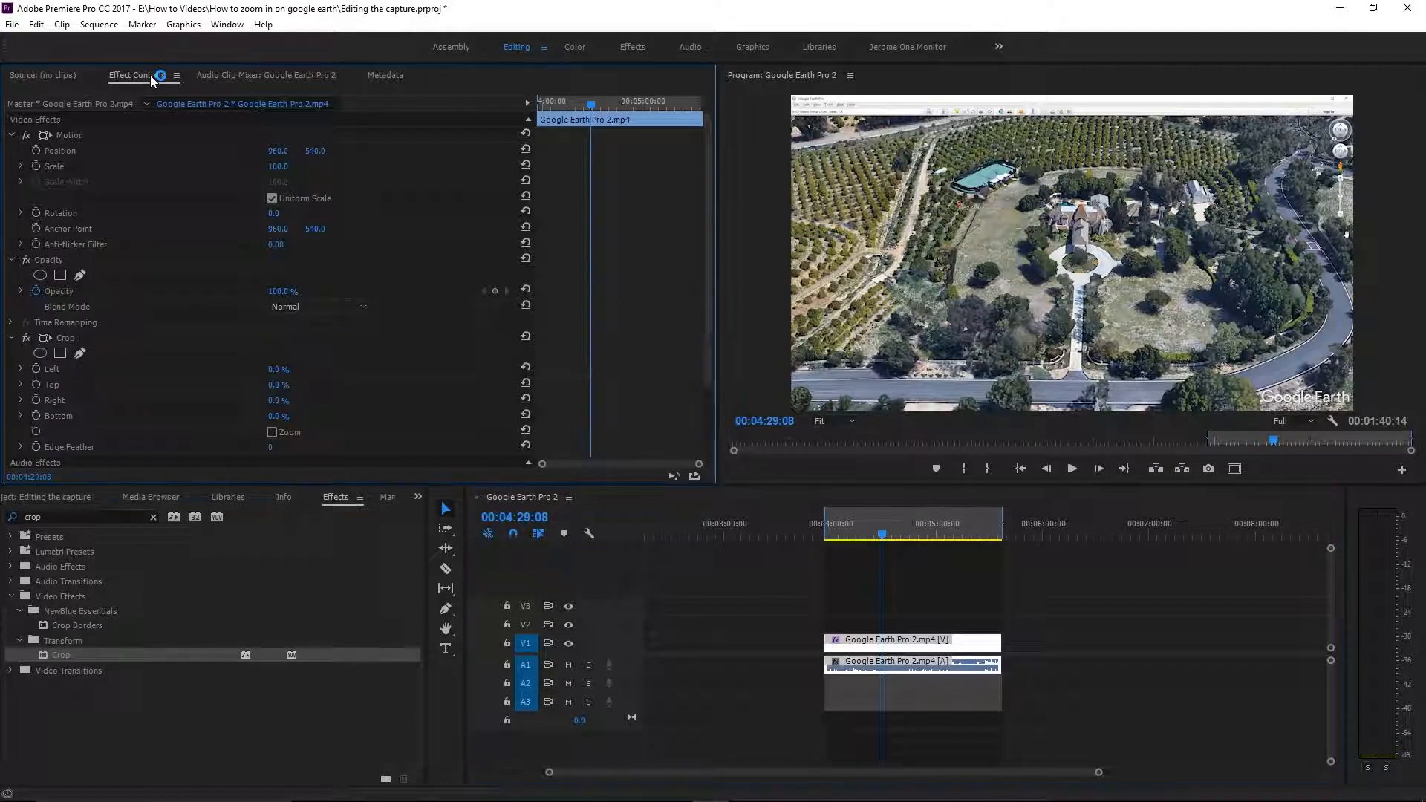
# Step: Try a 4% crop on the clip's right edge and reset it to 0%
pyautogui.click(276, 401)
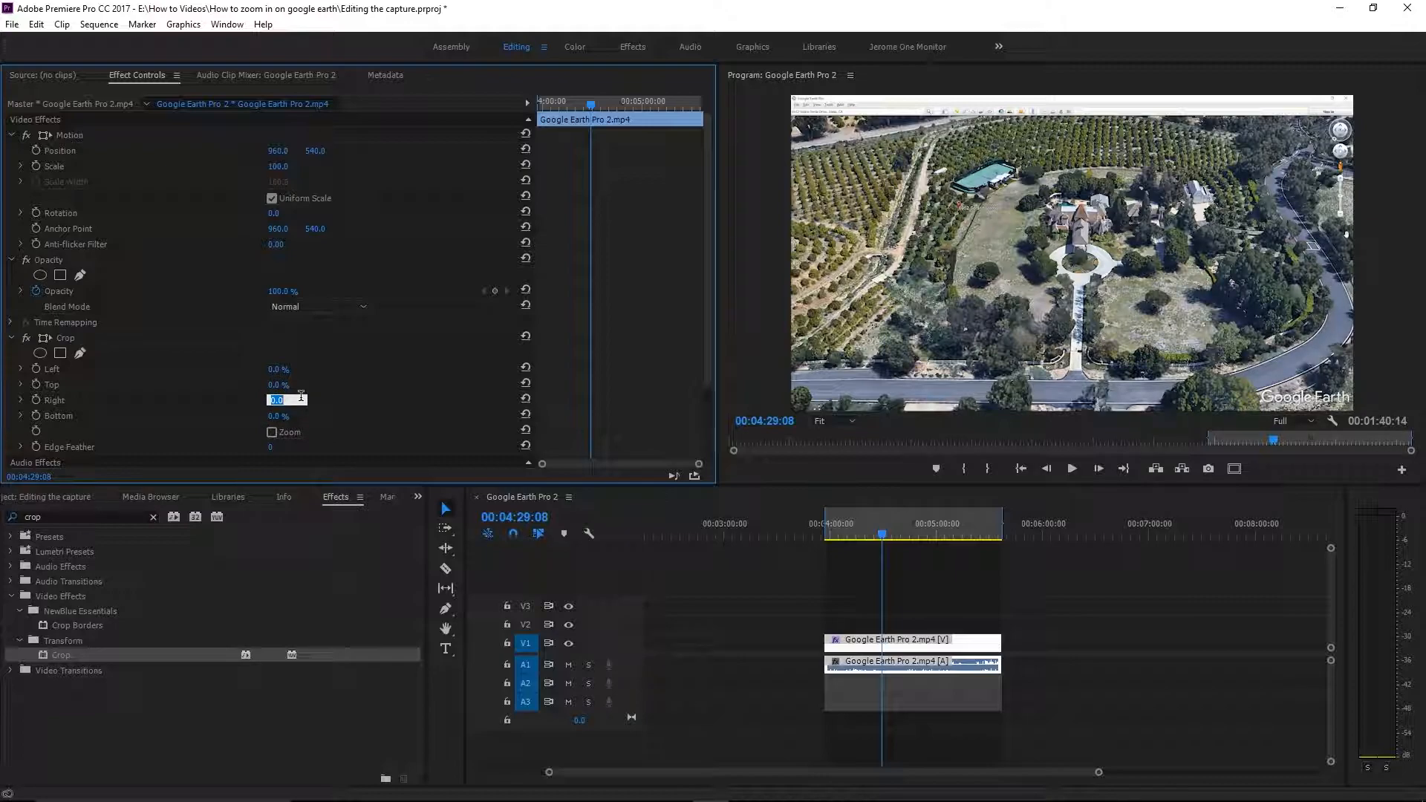
pyautogui.write('4')
pyautogui.press('Return')
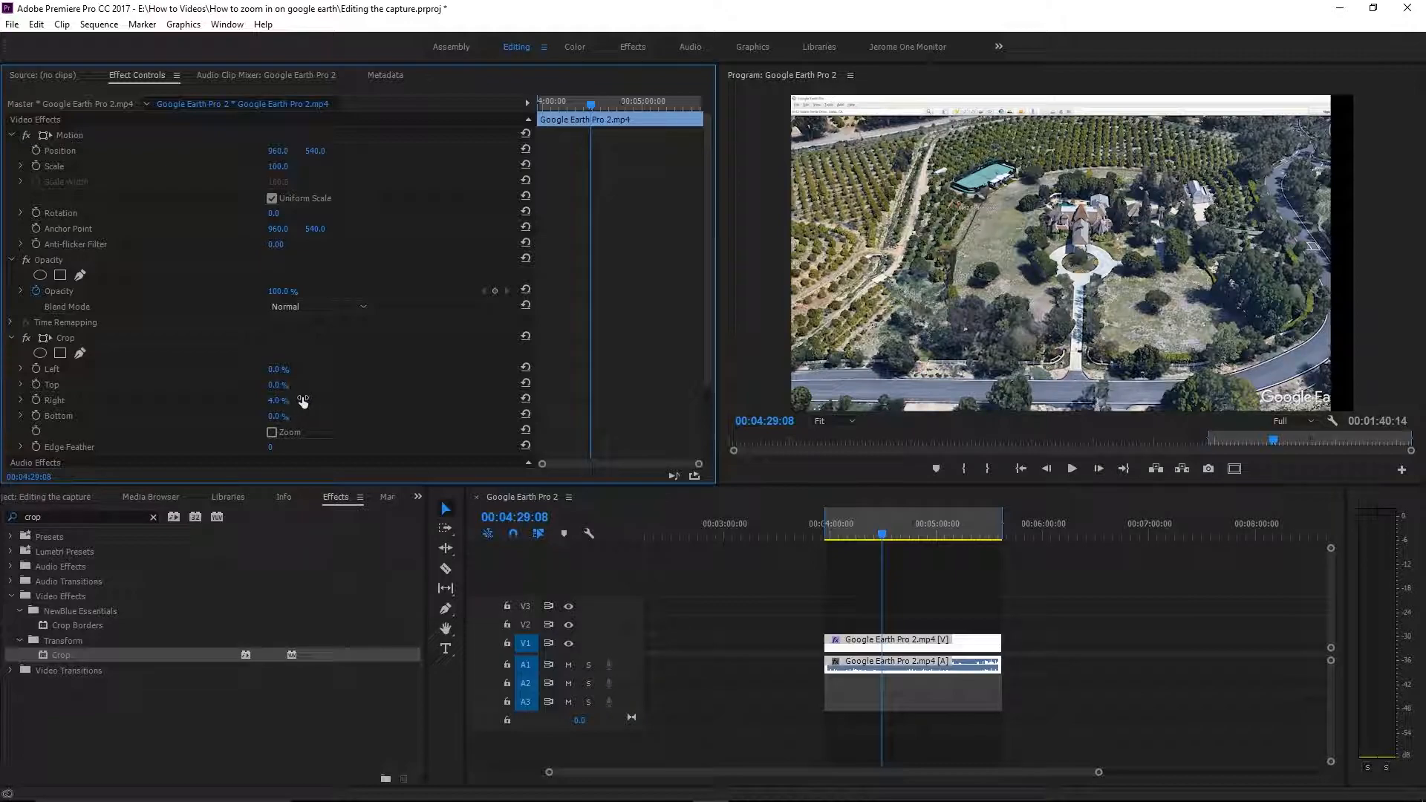
pyautogui.click(287, 398)
pyautogui.write('0')
pyautogui.press('Return')
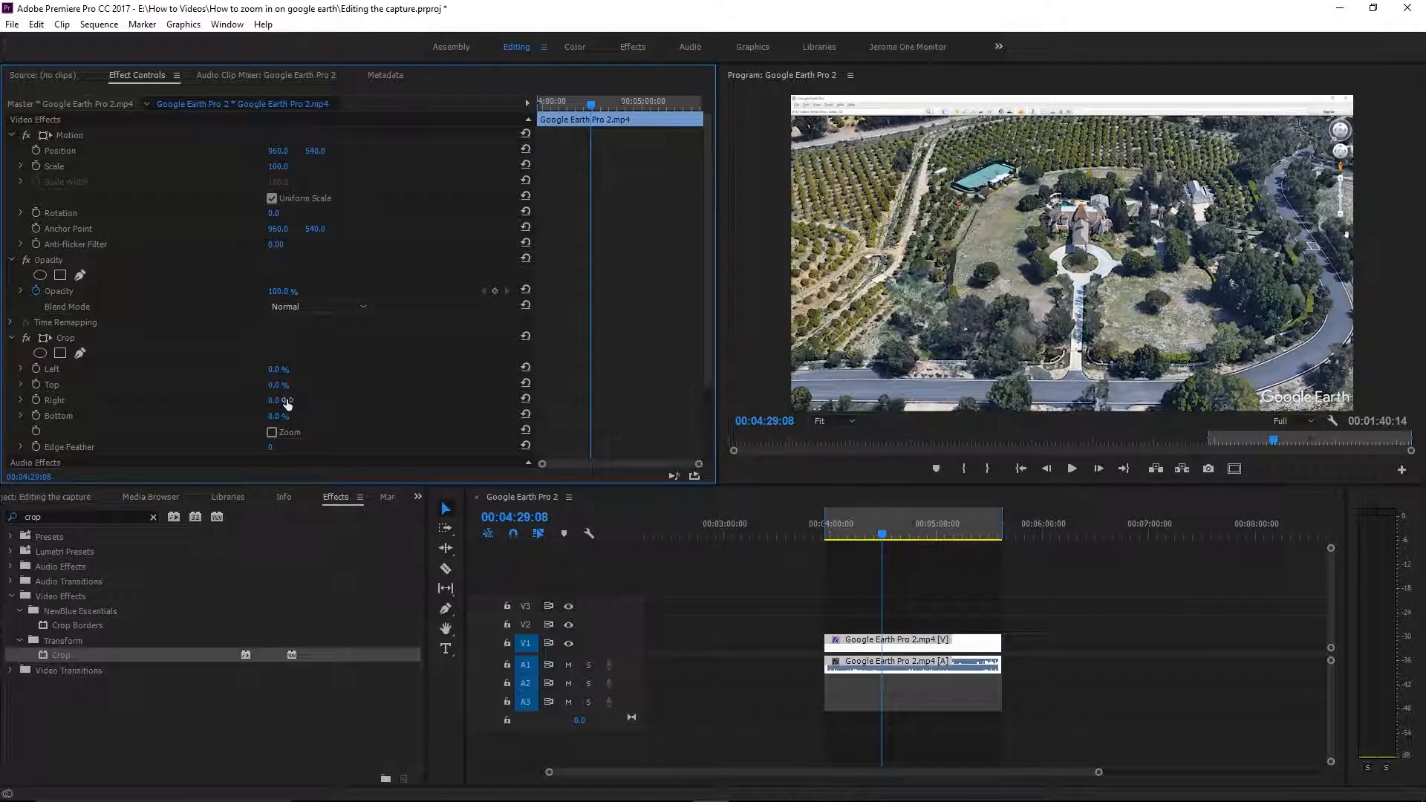
# Step: Set the clip's right and left crop to 5% each
pyautogui.click(276, 401)
pyautogui.write('5')
pyautogui.press('Return')
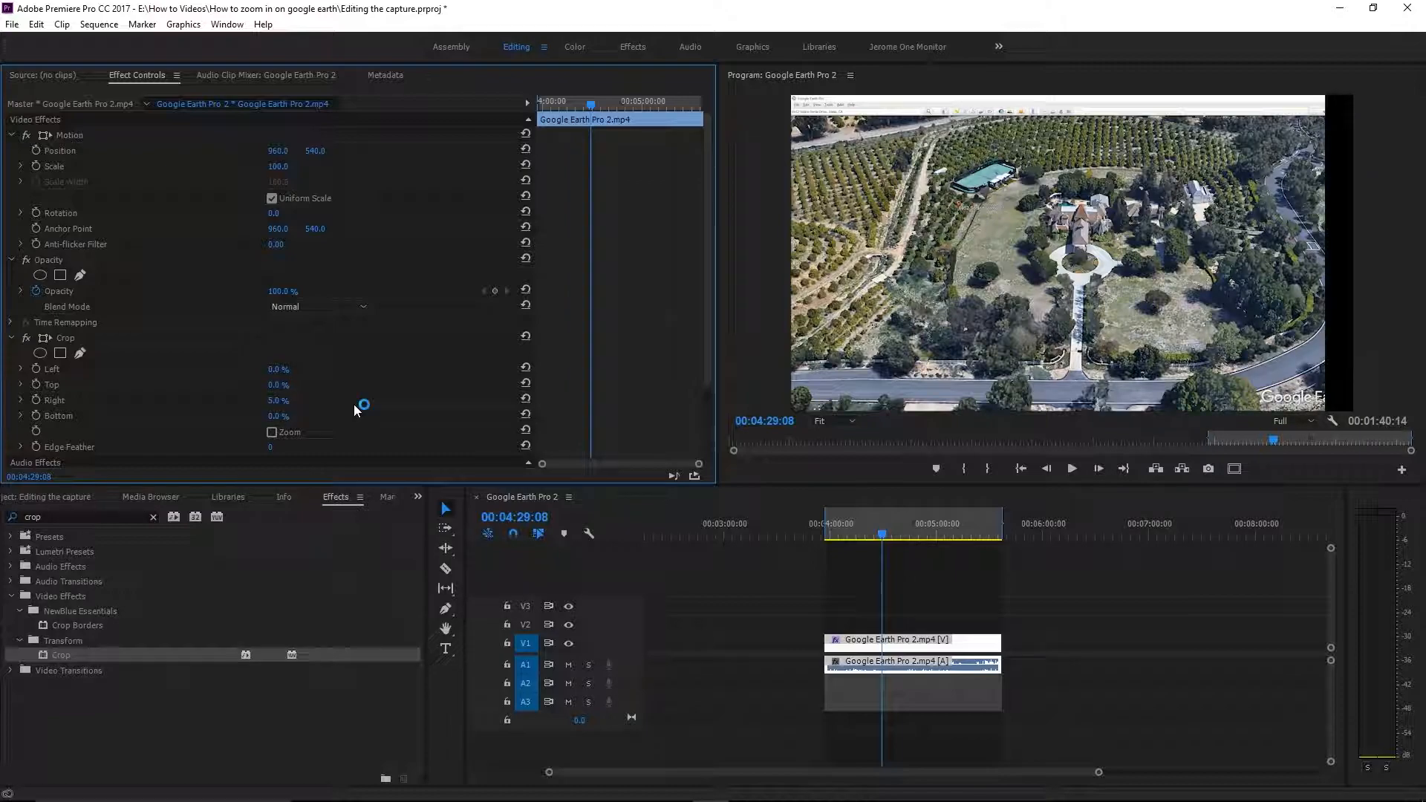
pyautogui.click(277, 369)
pyautogui.write('5')
pyautogui.press('Return')
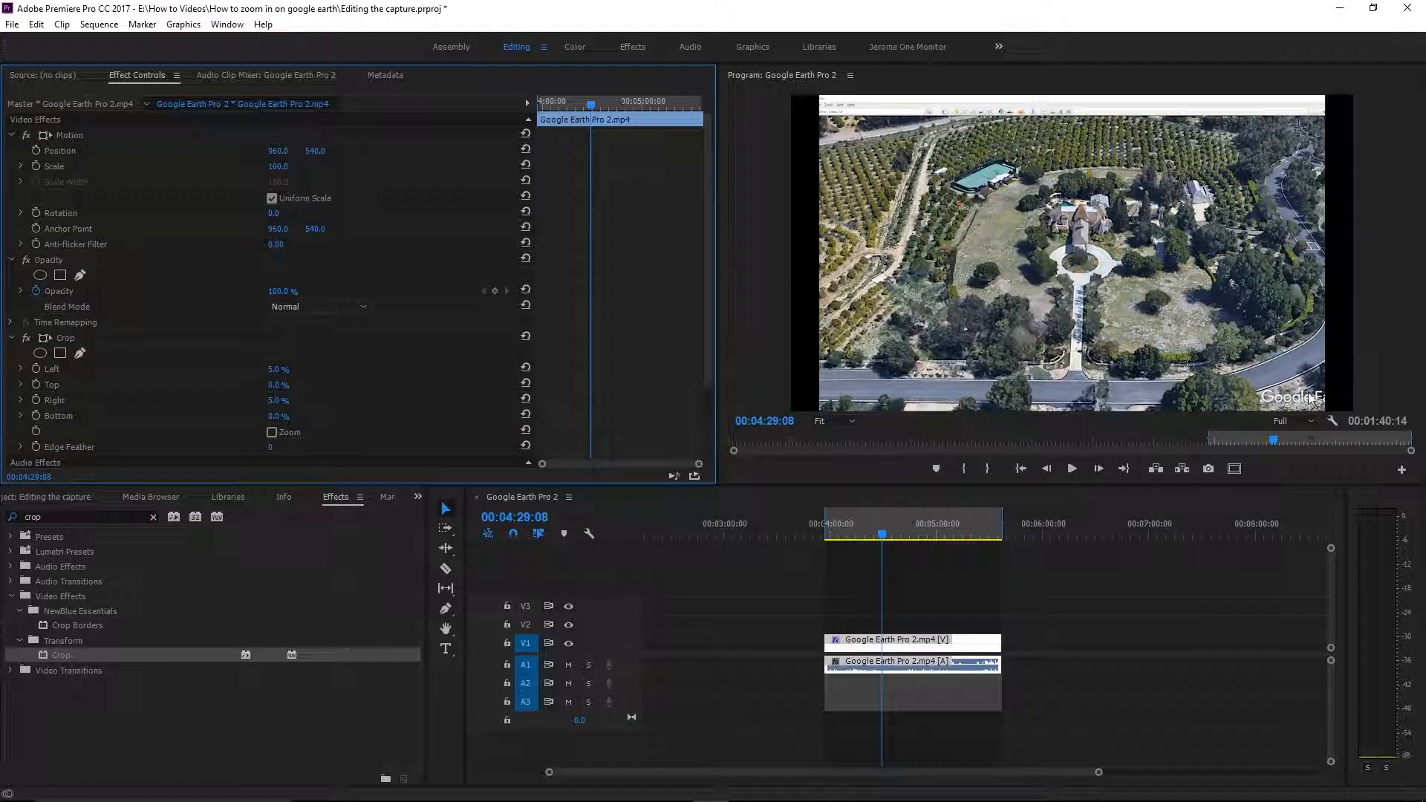
# Step: Try a 5% bottom crop, raise it to 7%, and set the top crop to 7% as well
pyautogui.click(275, 416)
pyautogui.write('5')
pyautogui.press('Return')
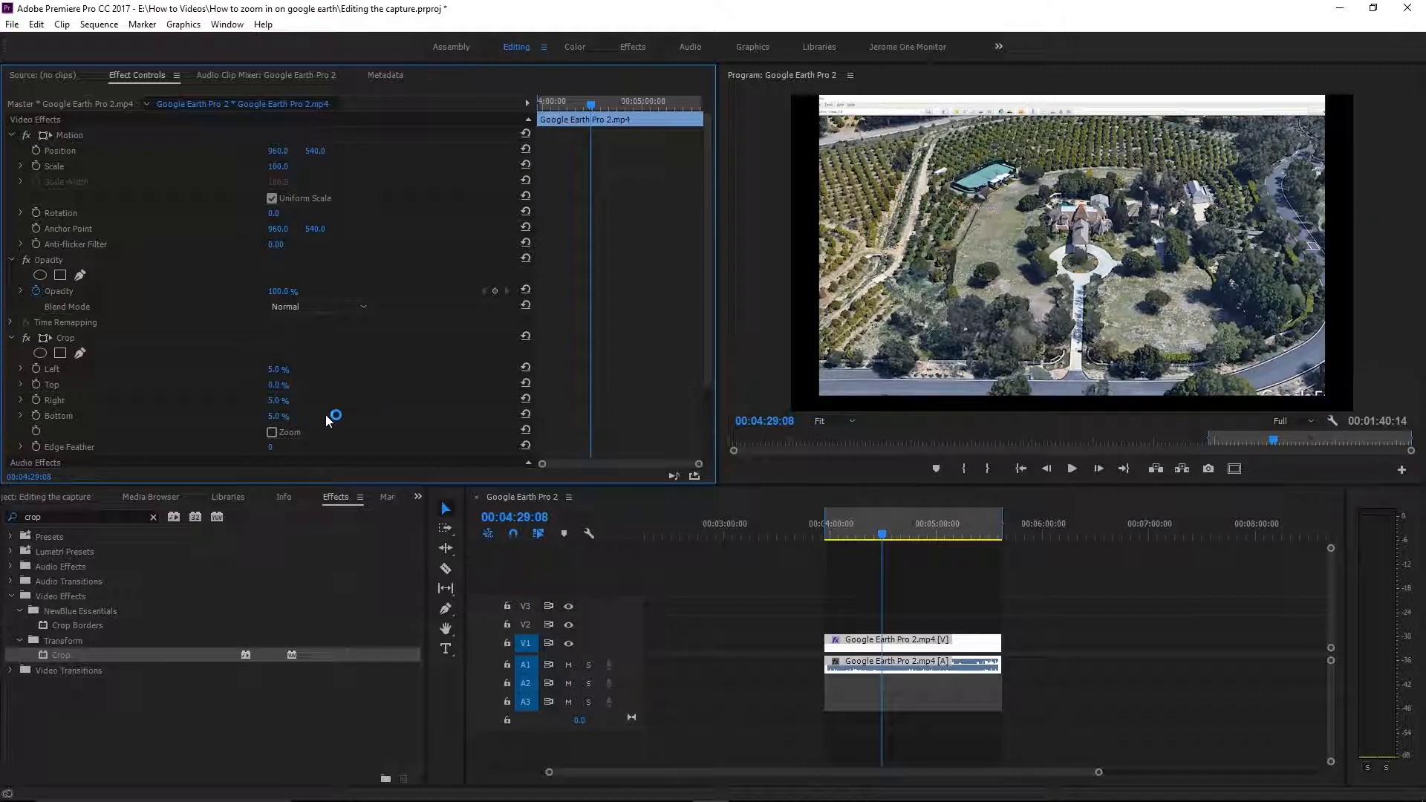
pyautogui.click(276, 416)
pyautogui.write('7')
pyautogui.press('Return')
pyautogui.click(286, 383)
pyautogui.write('7')
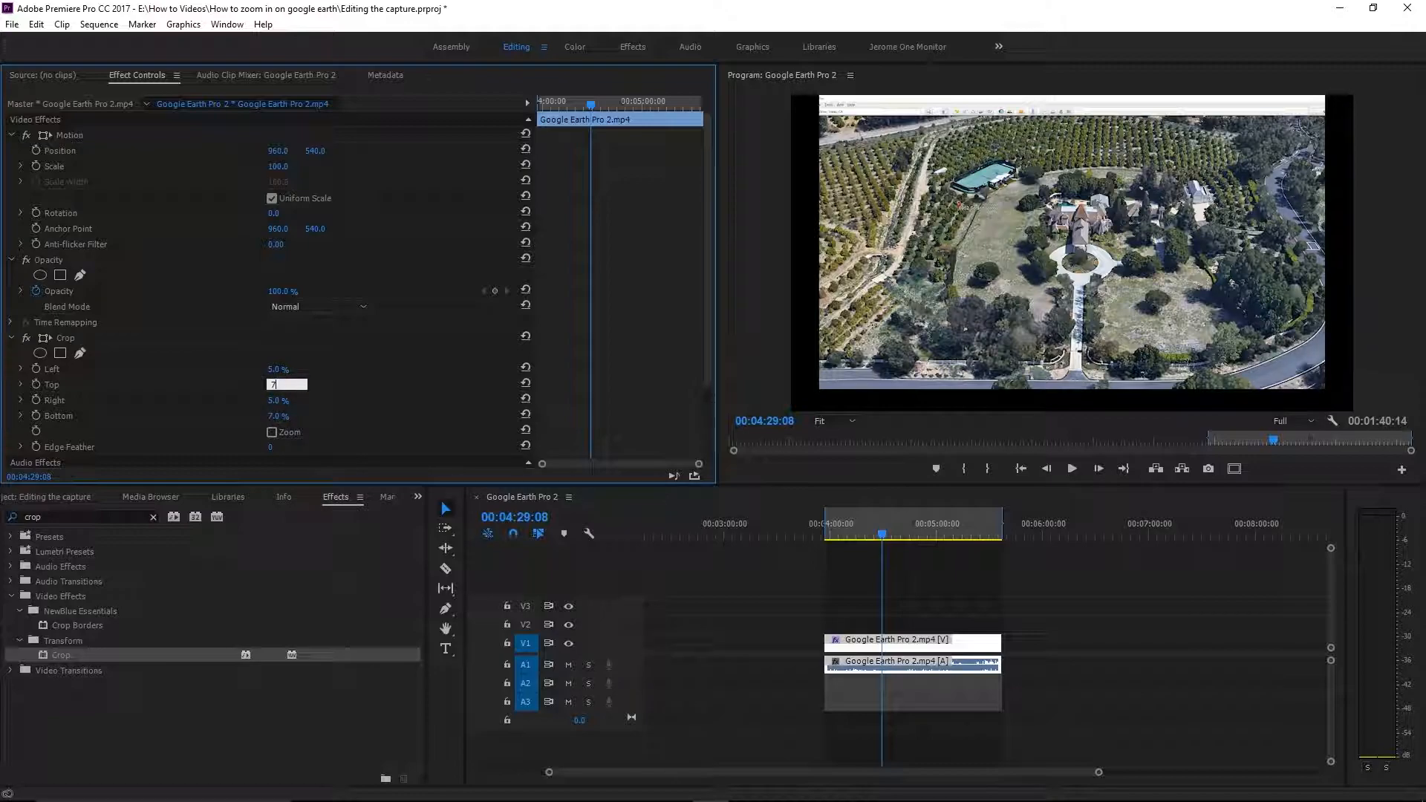
pyautogui.press('Return')
# Step: Enlarge the cropped clip to a scale of 110 and refine it to 111 to fill the frame's width
pyautogui.click(286, 164)
pyautogui.write('110')
pyautogui.press('Return')
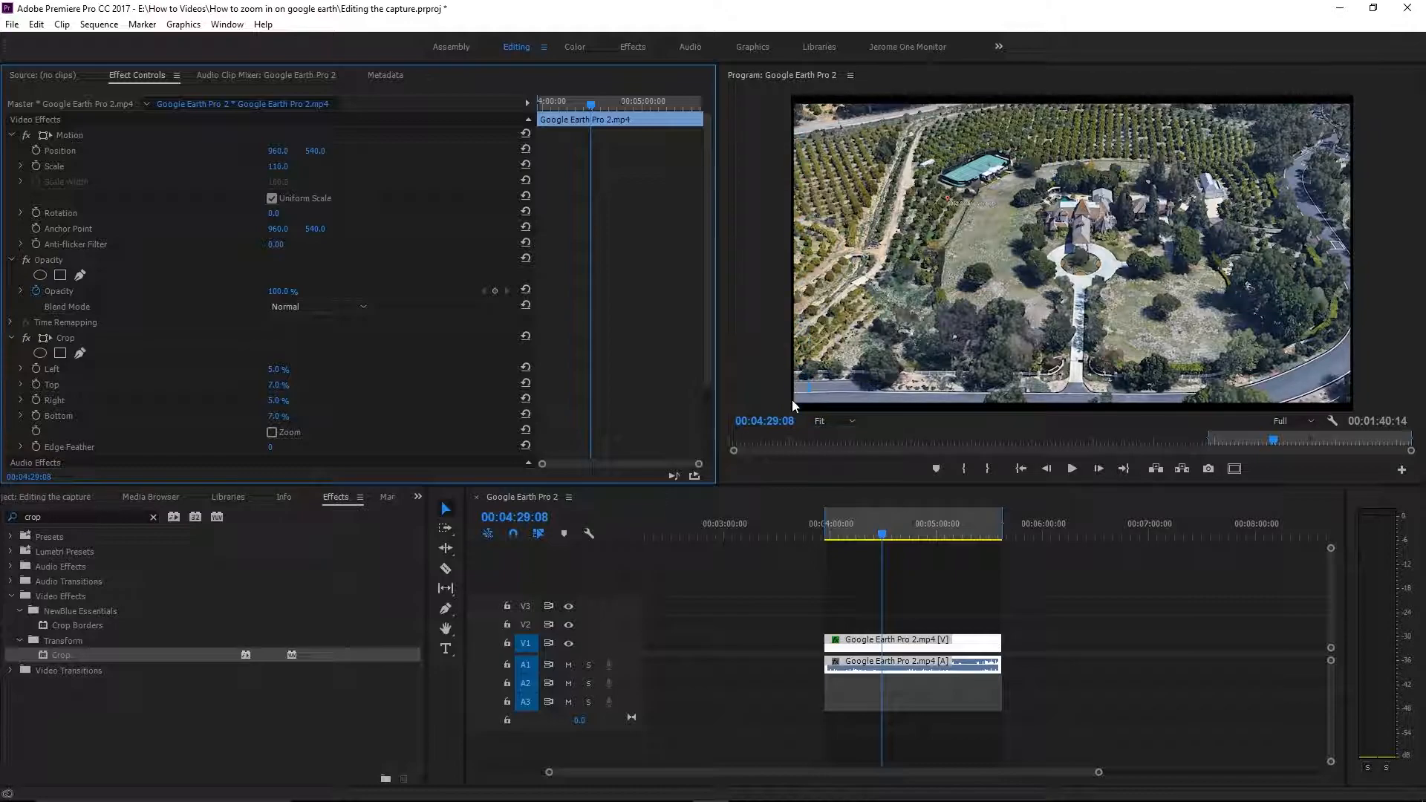
pyautogui.click(277, 168)
pyautogui.write('111')
pyautogui.press('Return')
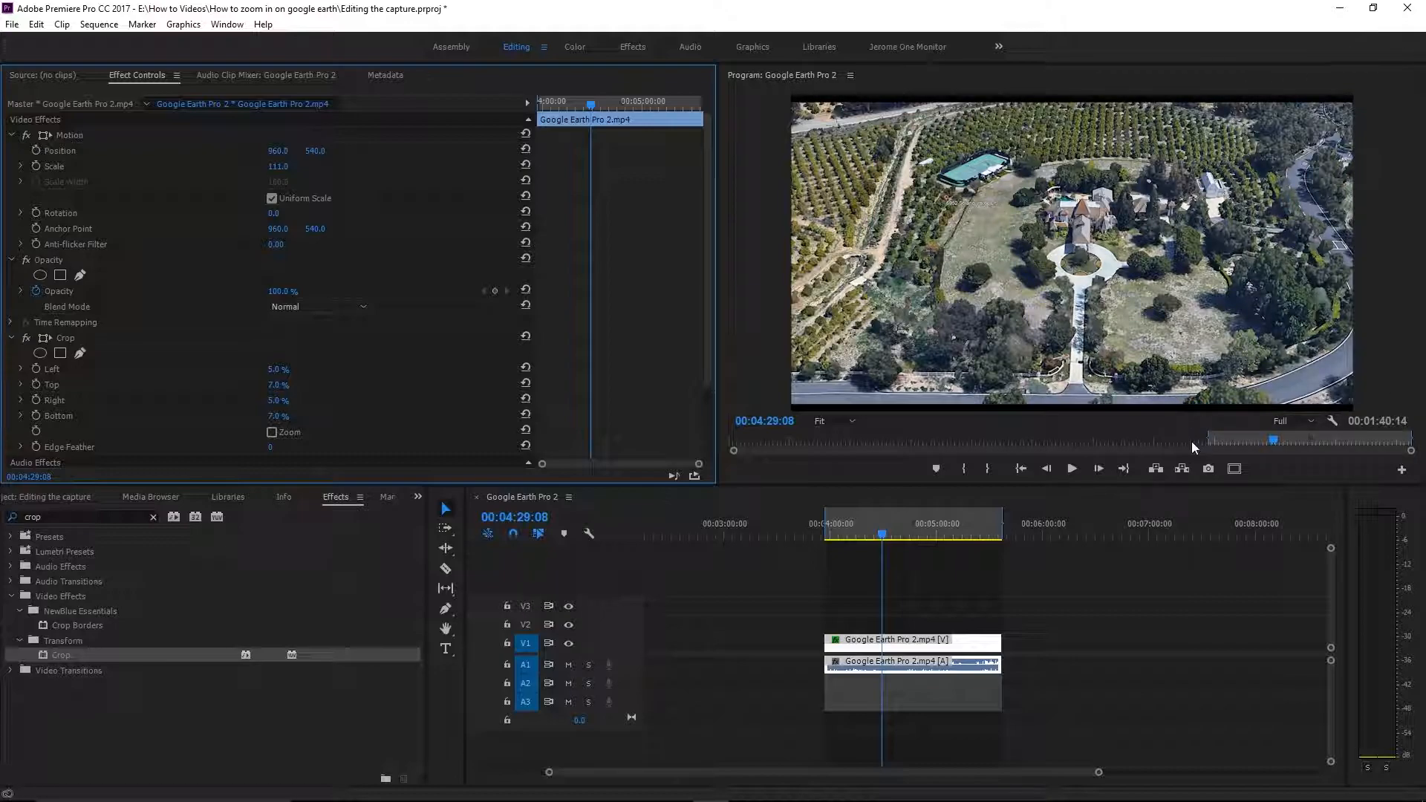
# Step: Play the cropped and scaled clip from its start to review the framing
pyautogui.moveTo(858, 532); pyautogui.dragTo(811, 538)
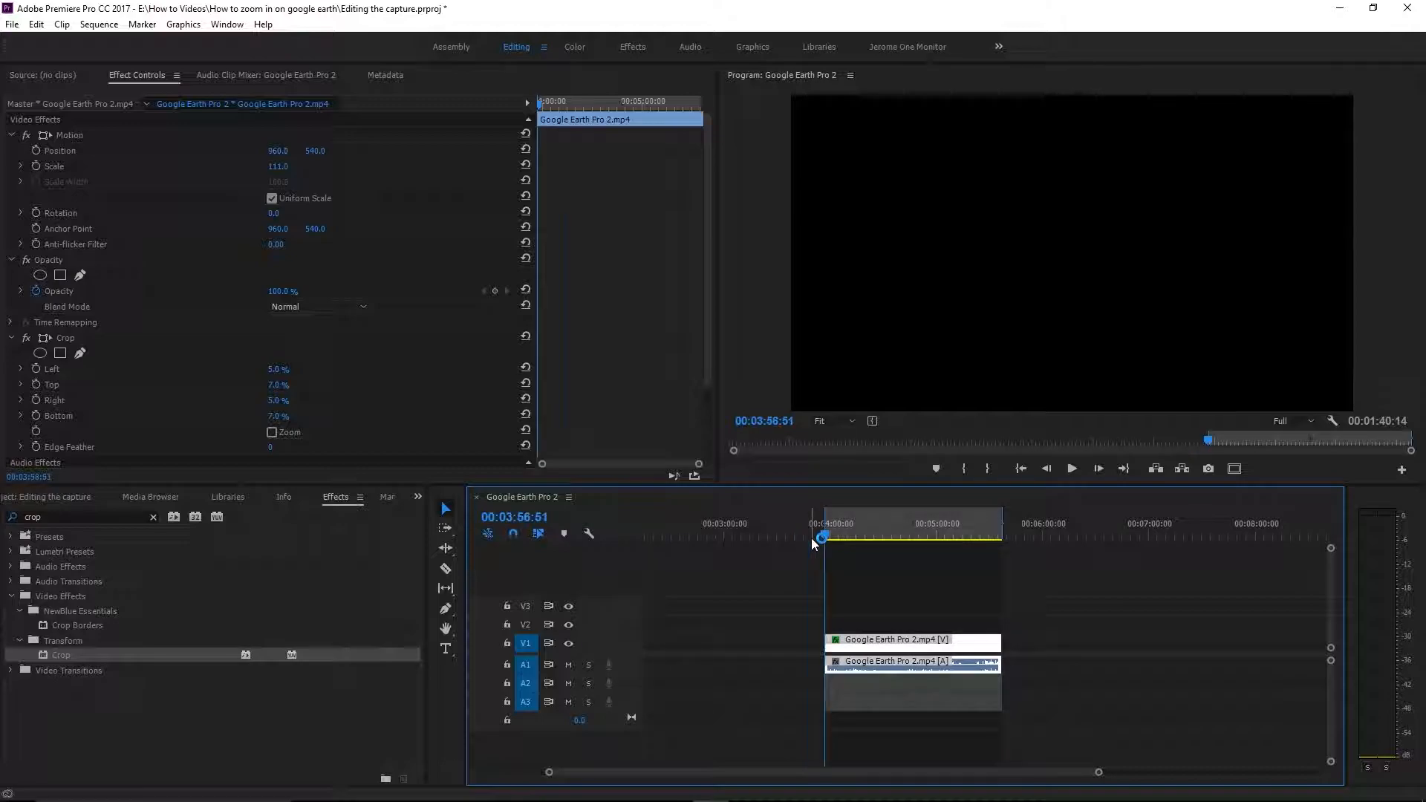
pyautogui.press('space')
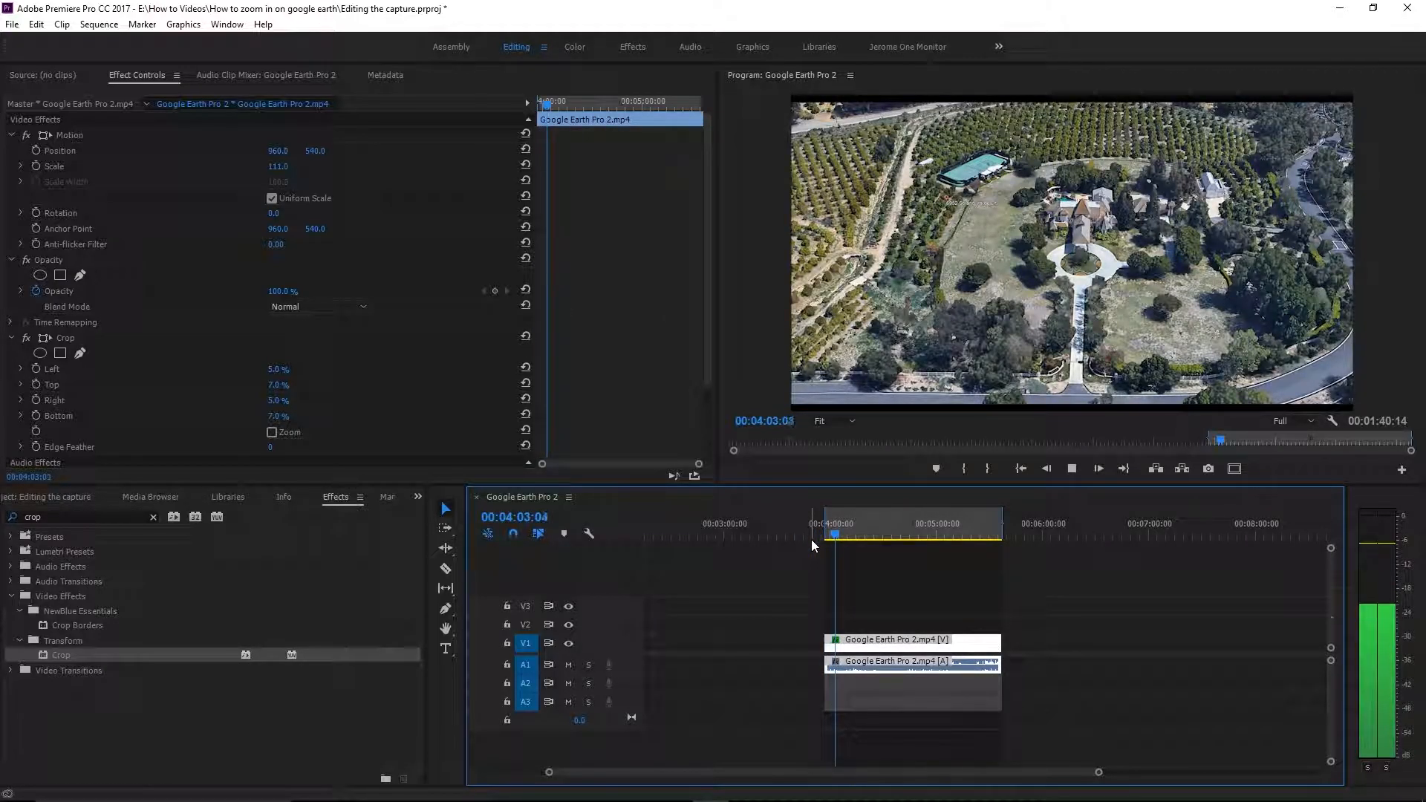
pyautogui.press('=')
pyautogui.press('=')
pyautogui.press('=')
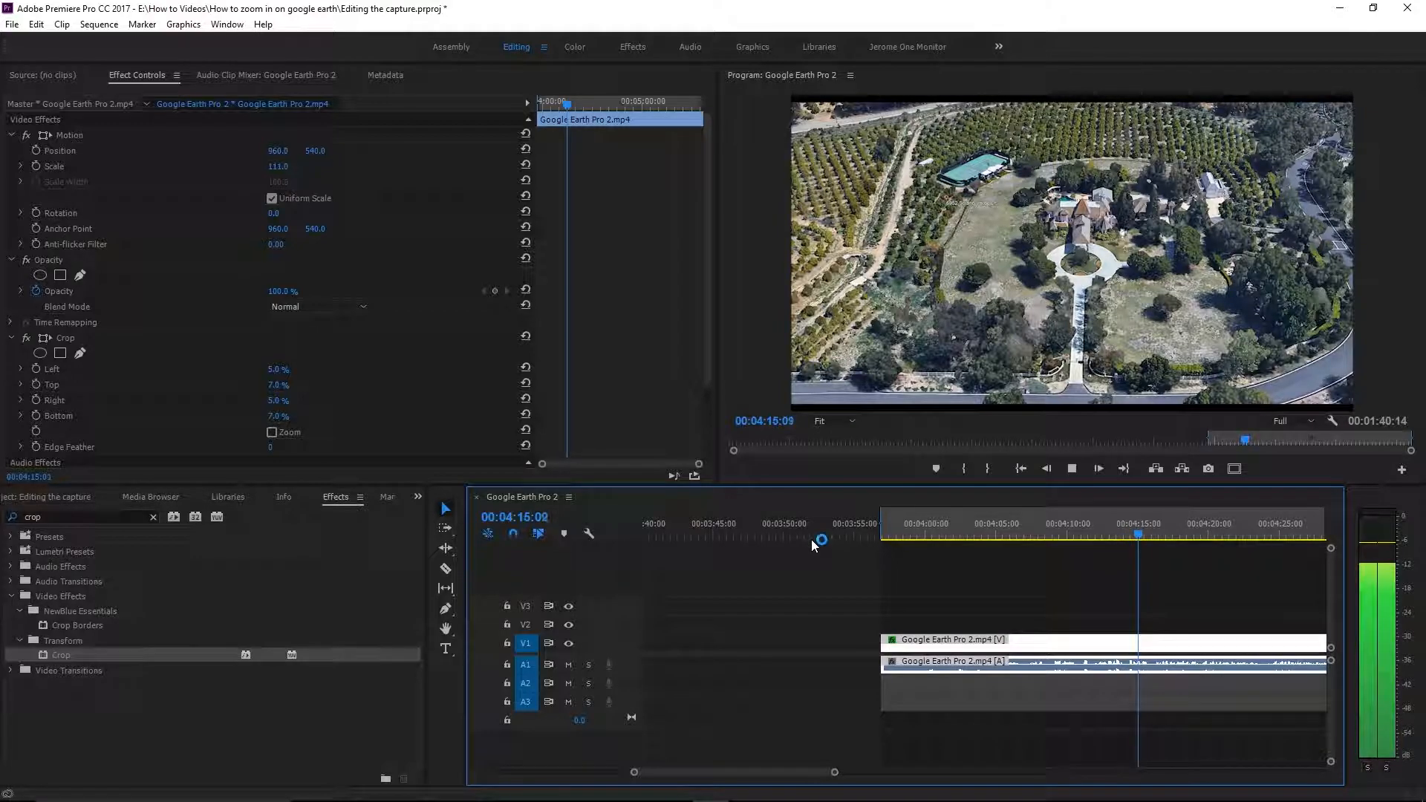
pyautogui.scroll(-3, 811, 539)
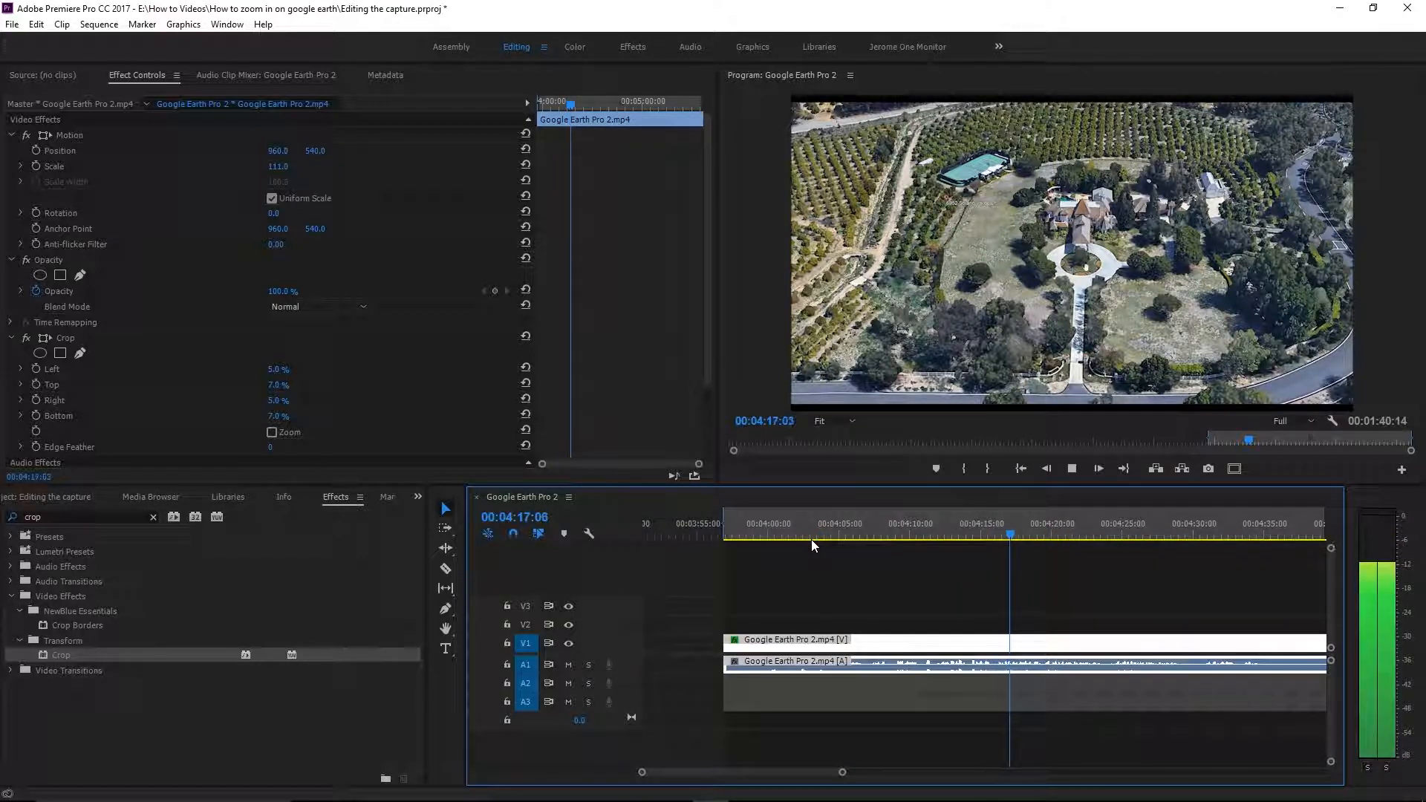
pyautogui.press('-')
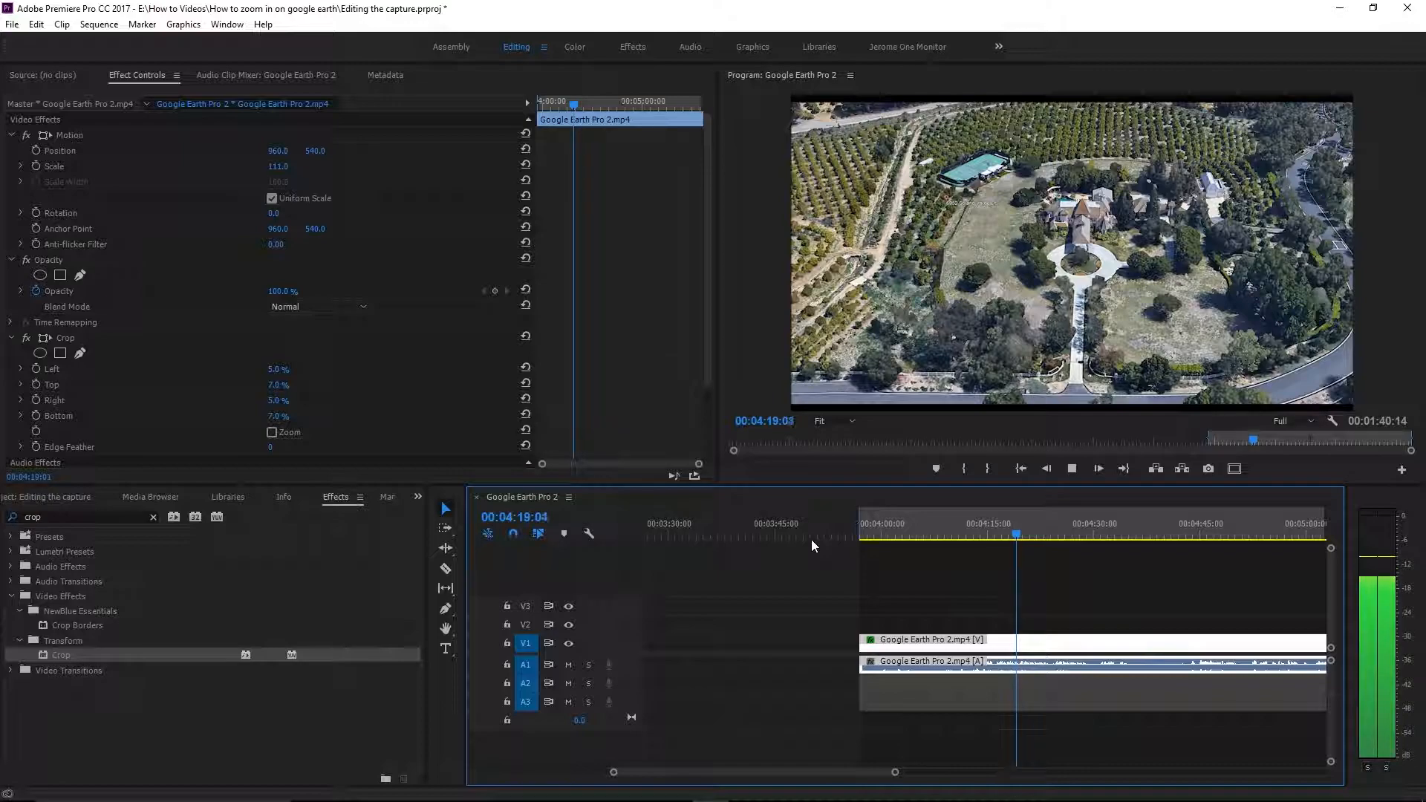
# Step: Split the clip at 00:04:35:20 and delete the portion before the cut
pyautogui.press('=')
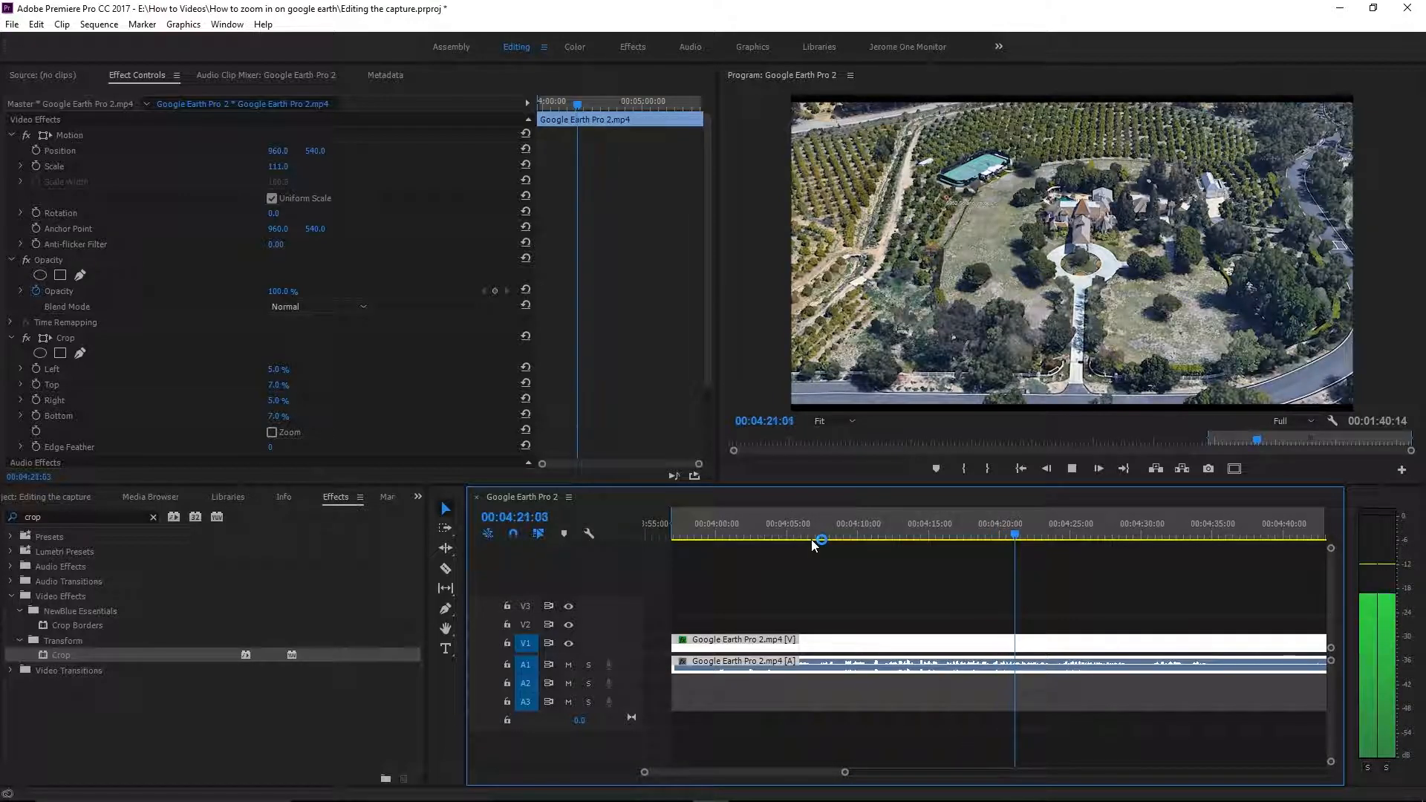
pyautogui.scroll(-4, 825, 554)
pyautogui.click(978, 540)
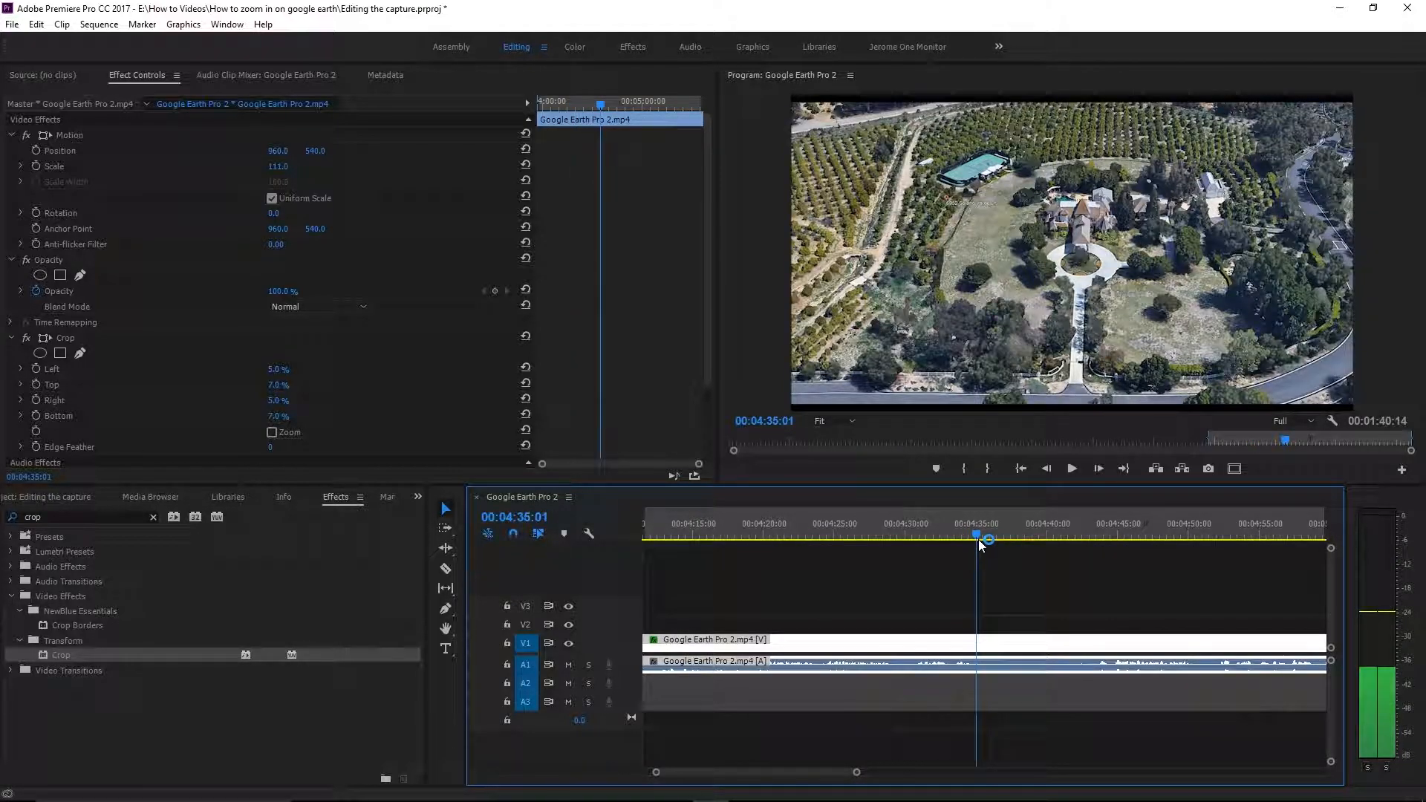
pyautogui.moveTo(979, 540); pyautogui.dragTo(984, 541)
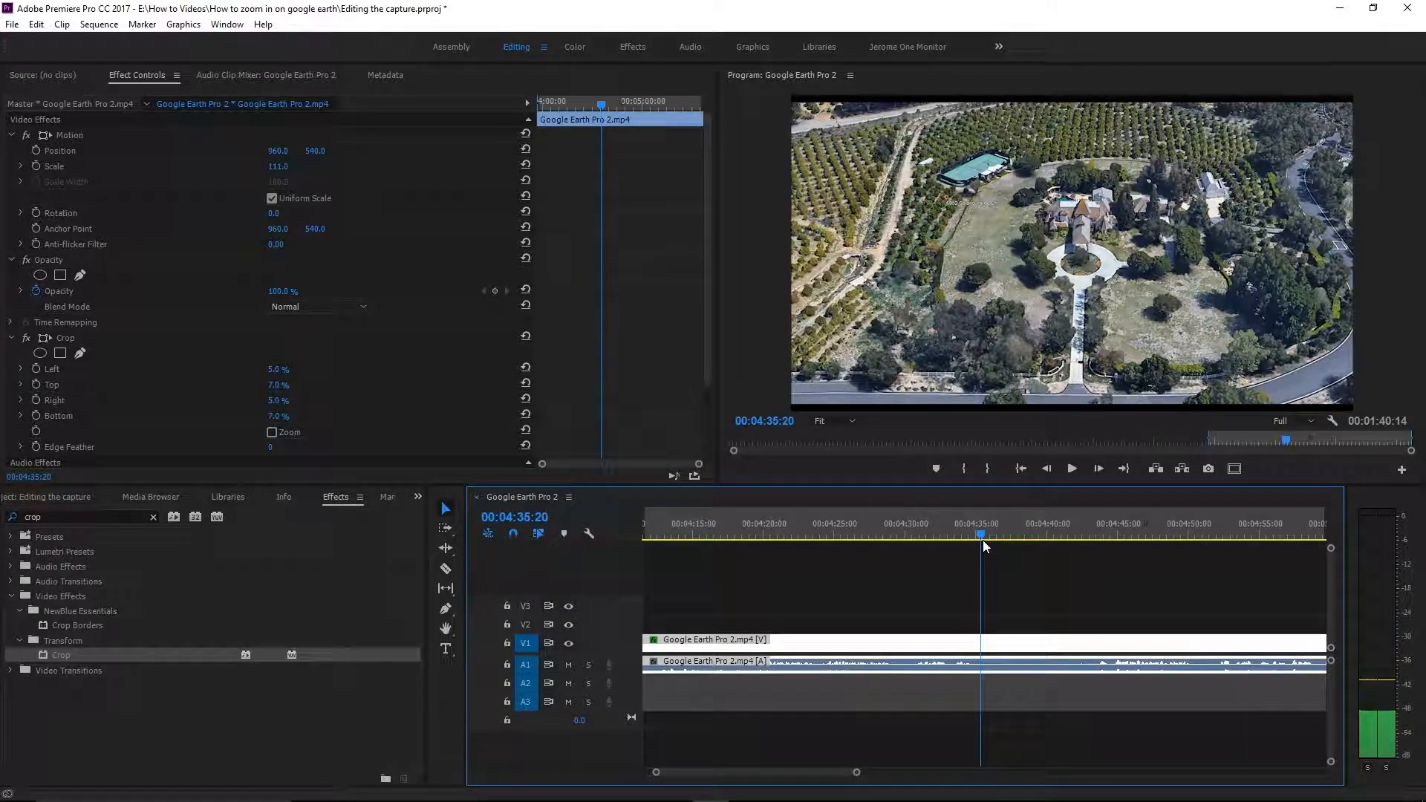
pyautogui.press('c')
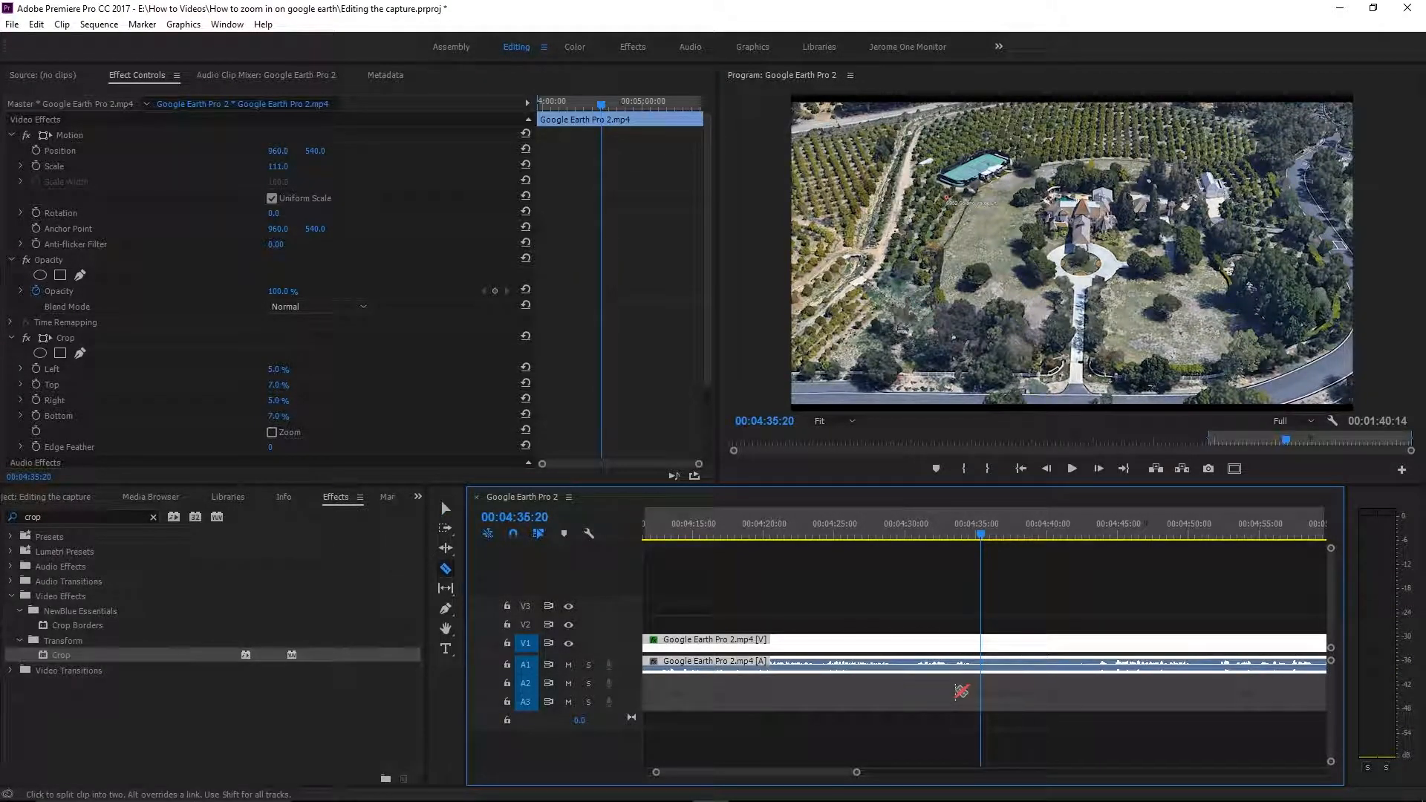
pyautogui.click(982, 648)
pyautogui.press('v')
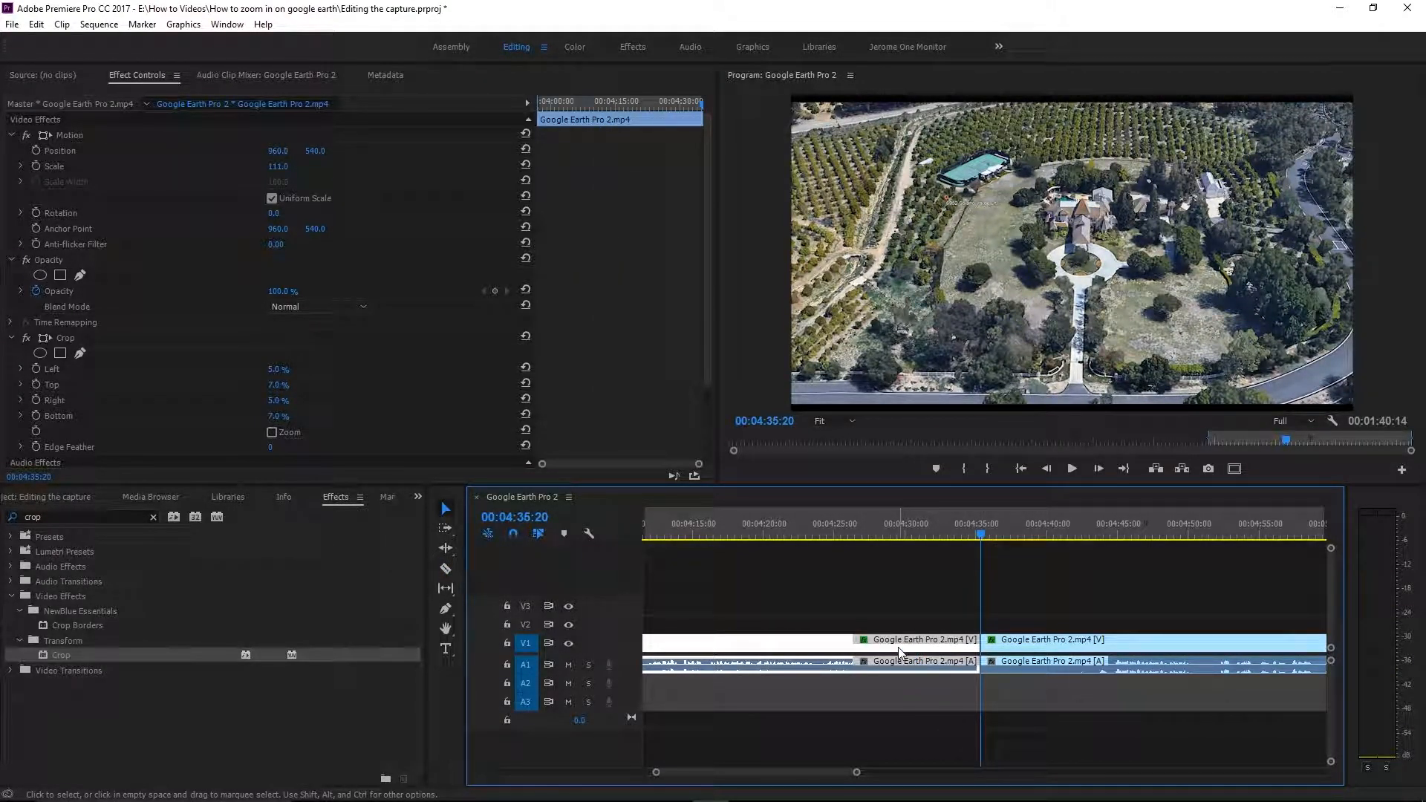
pyautogui.press('Delete')
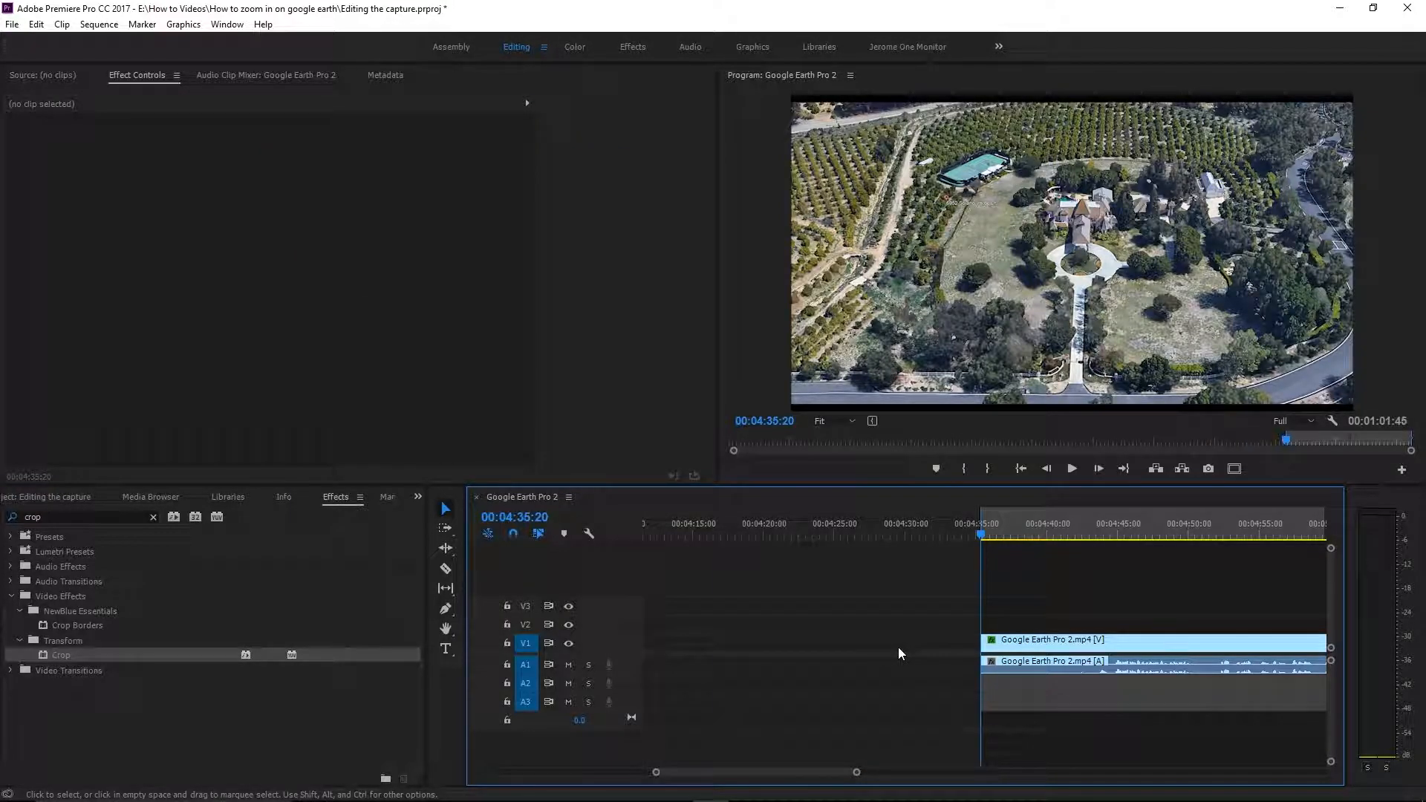
# Step: Play through the remaining clip and split it at 00:04:42:48, within the opening close-up of the property
pyautogui.press('-')
pyautogui.press('space')
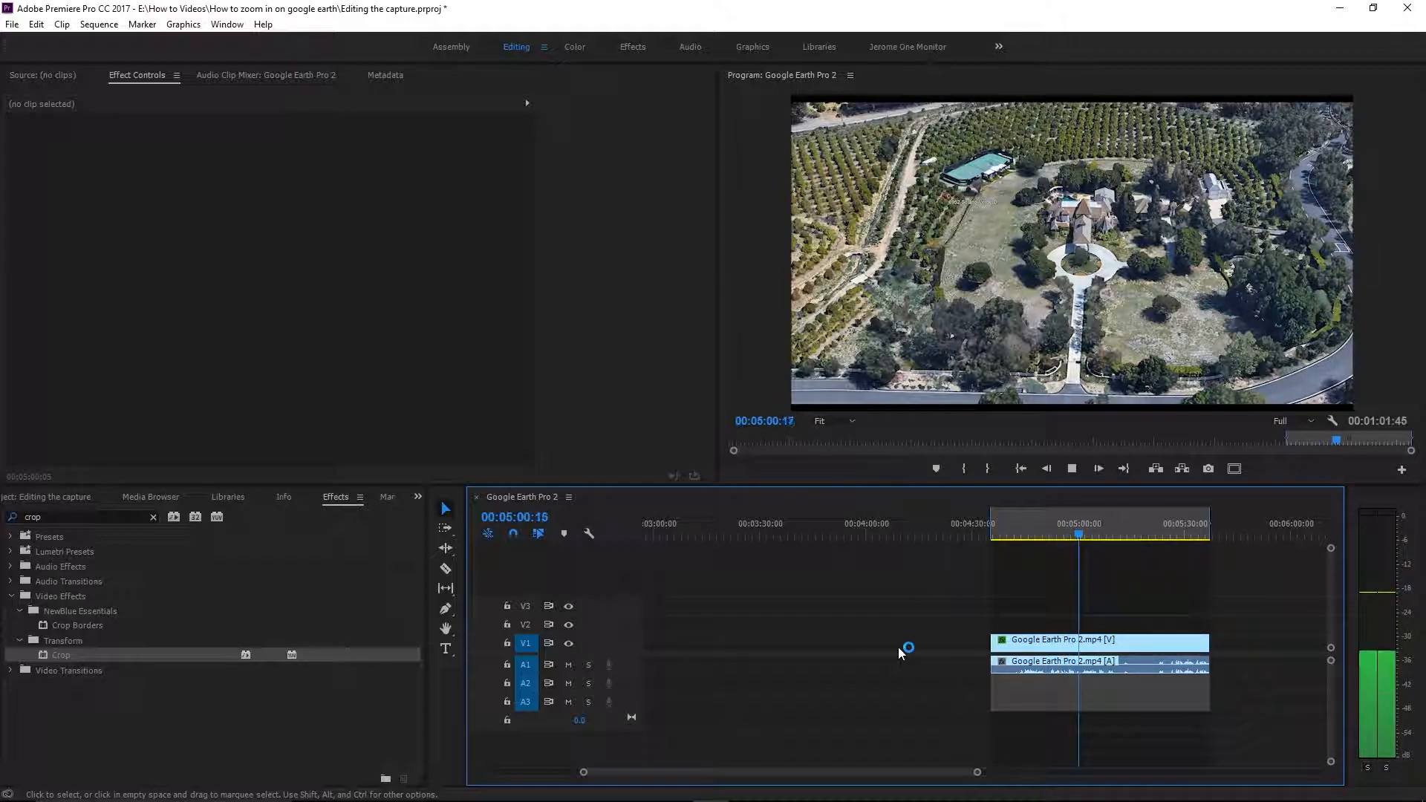
pyautogui.press('=')
pyautogui.click(880, 533)
pyautogui.moveTo(880, 533); pyautogui.dragTo(974, 540)
pyautogui.press('=')
pyautogui.press('-')
pyautogui.press('=')
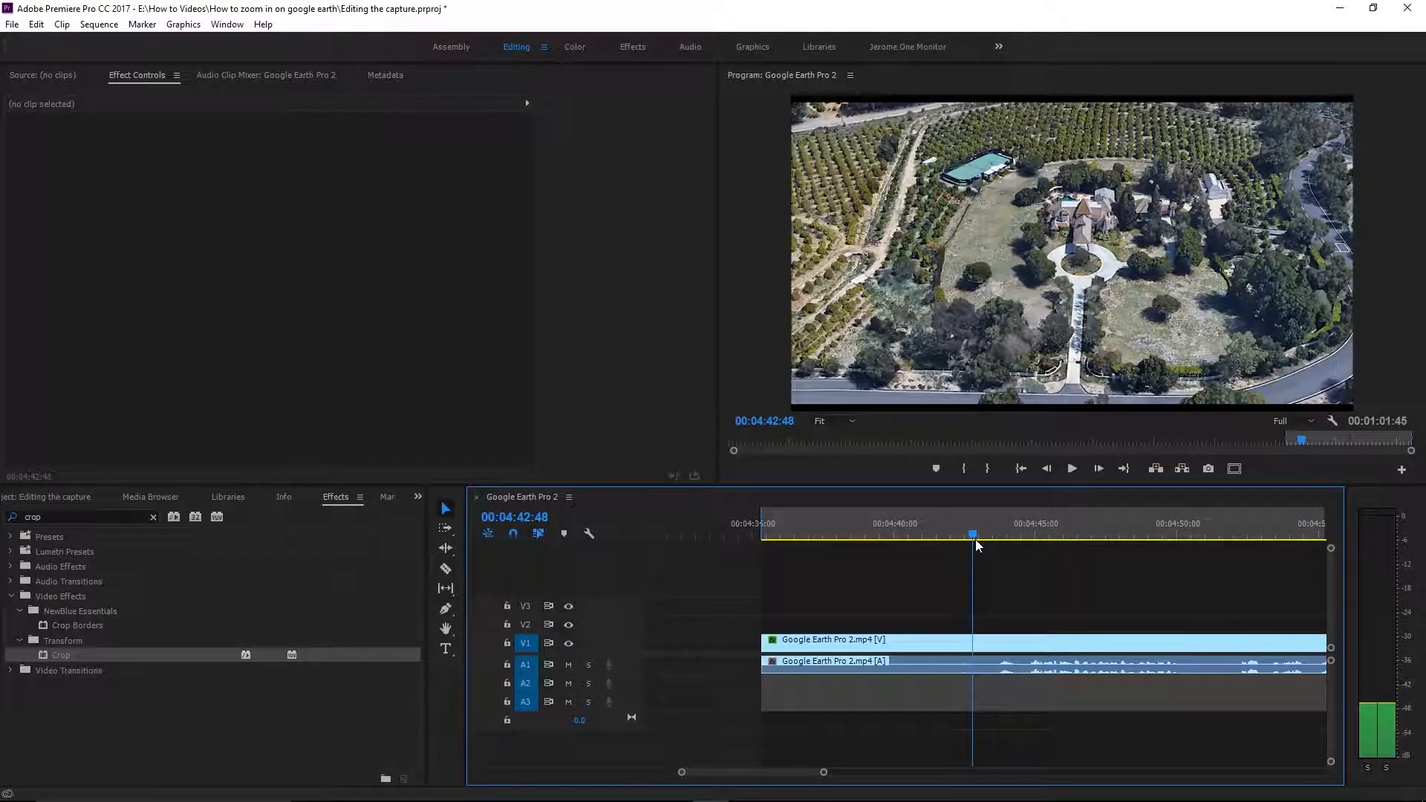
pyautogui.hotkey('ctrl', 'k')
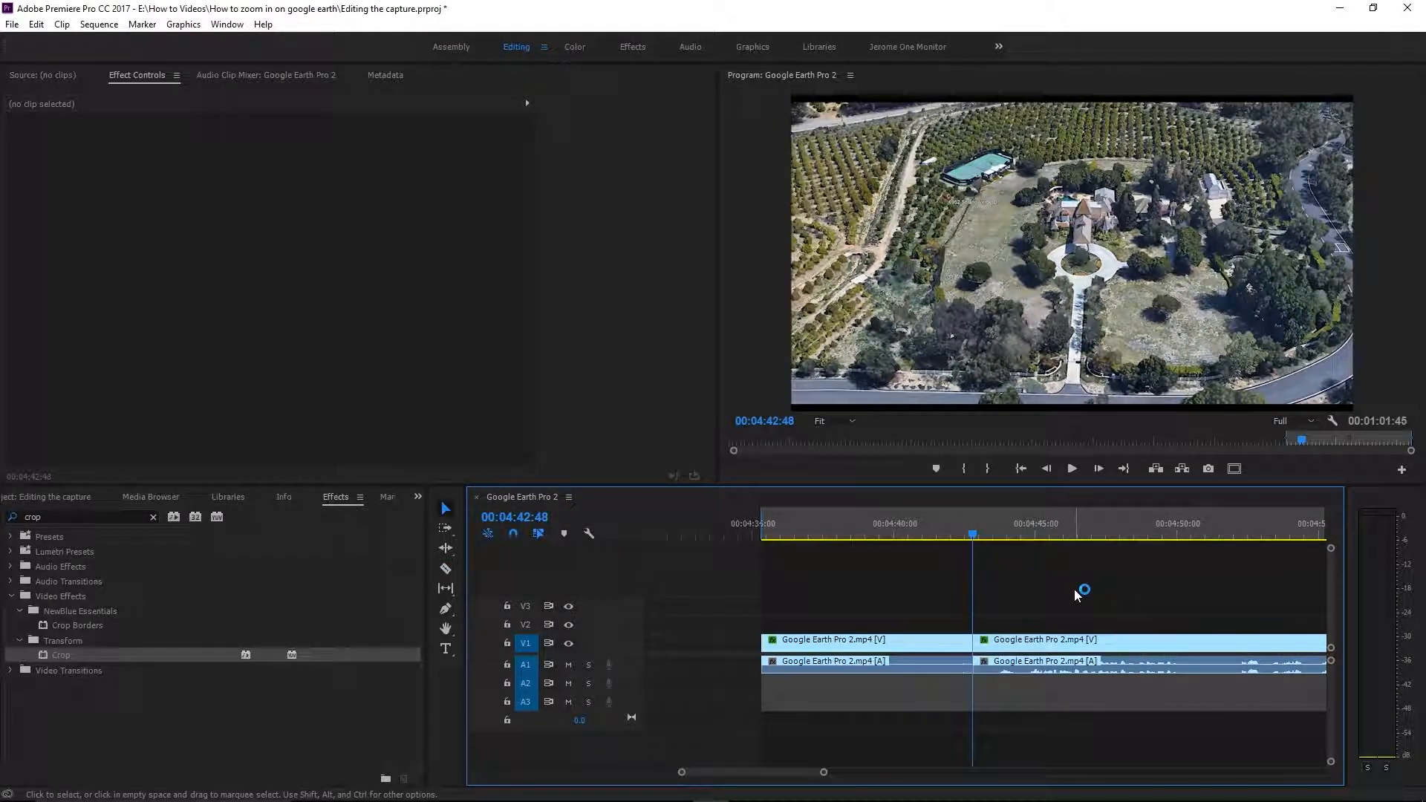
# Step: Scrub the second clip to locate the end of the static property shot and split it at 00:05:05:32
pyautogui.press('-')
pyautogui.press('-')
pyautogui.click(1113, 537)
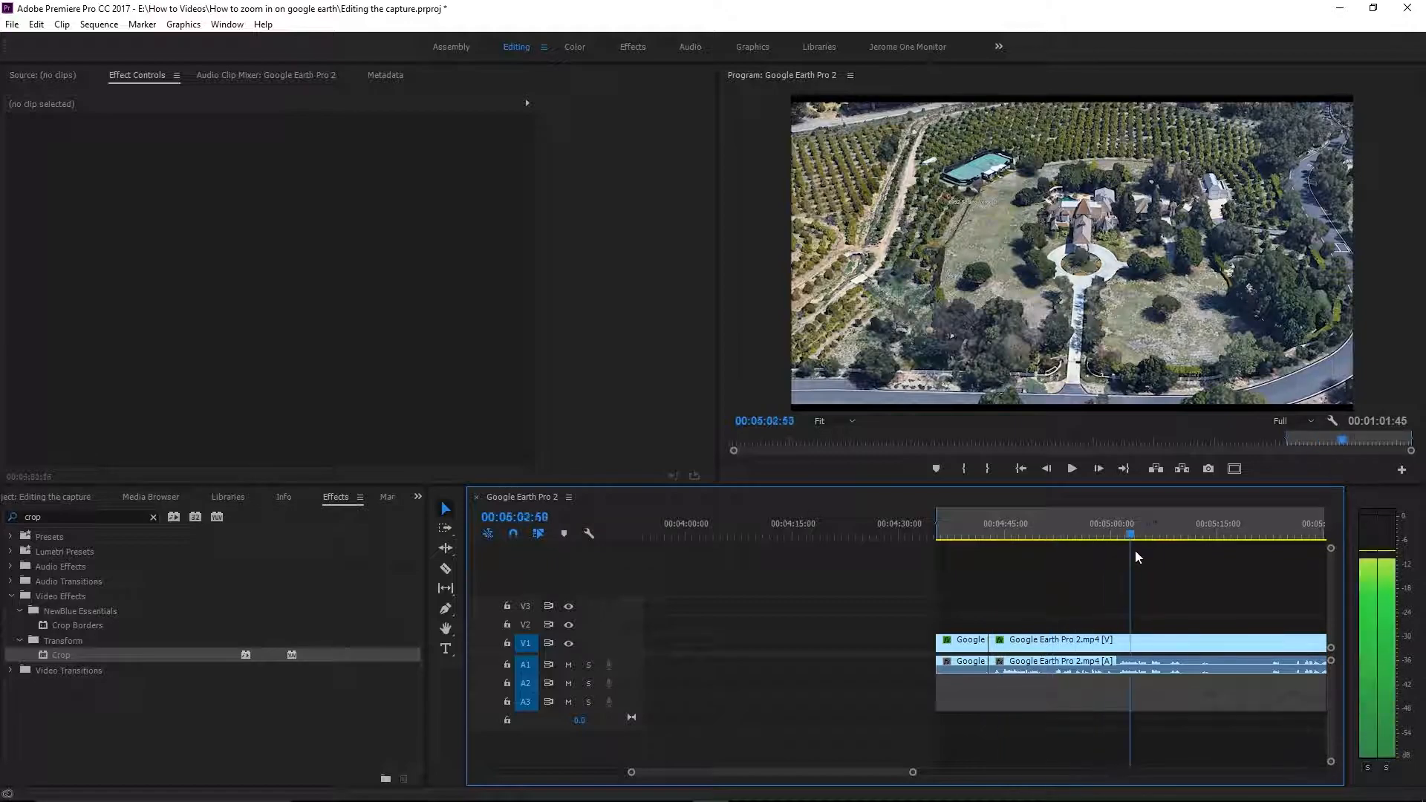
pyautogui.press('=')
pyautogui.press('=')
pyautogui.moveTo(988, 535); pyautogui.dragTo(833, 548)
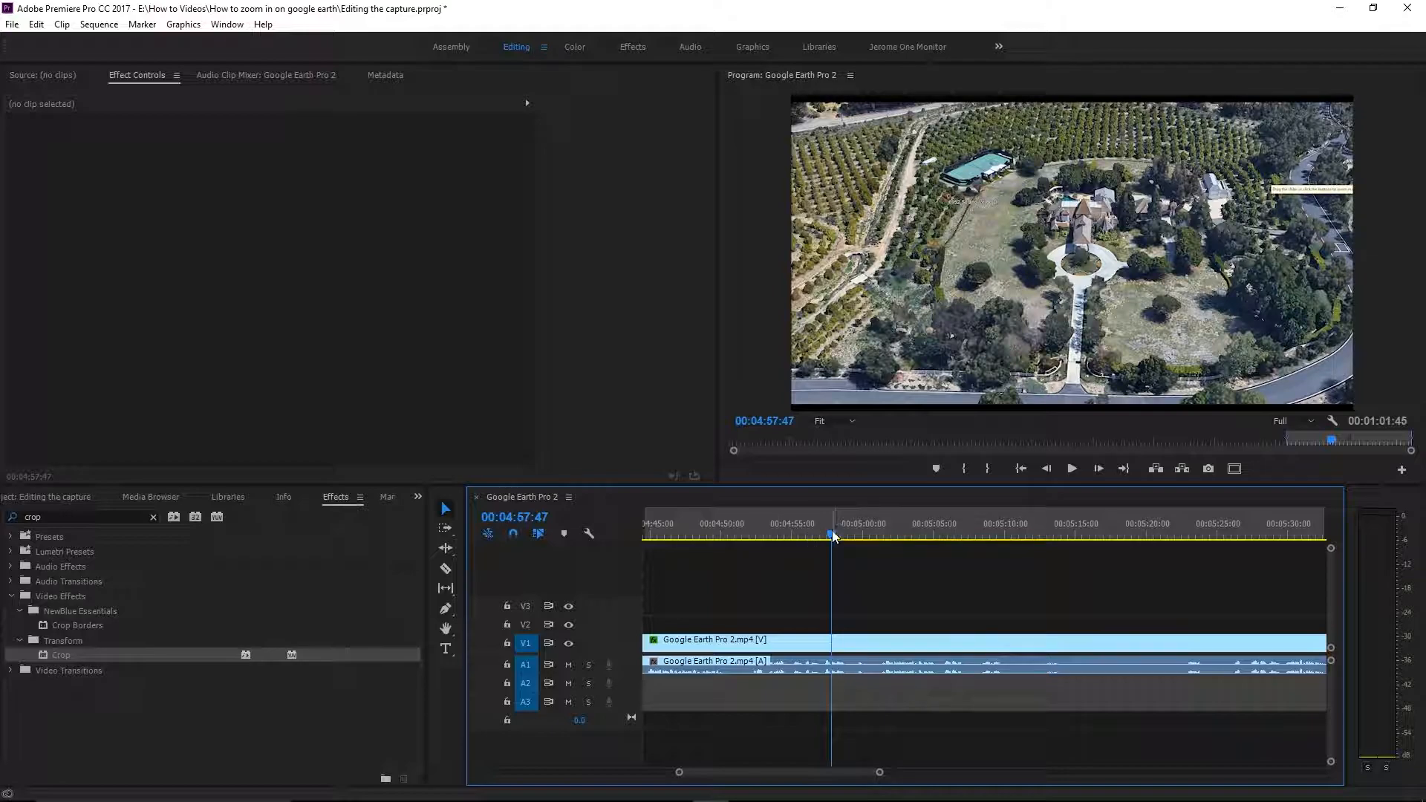
pyautogui.moveTo(841, 538); pyautogui.dragTo(938, 546)
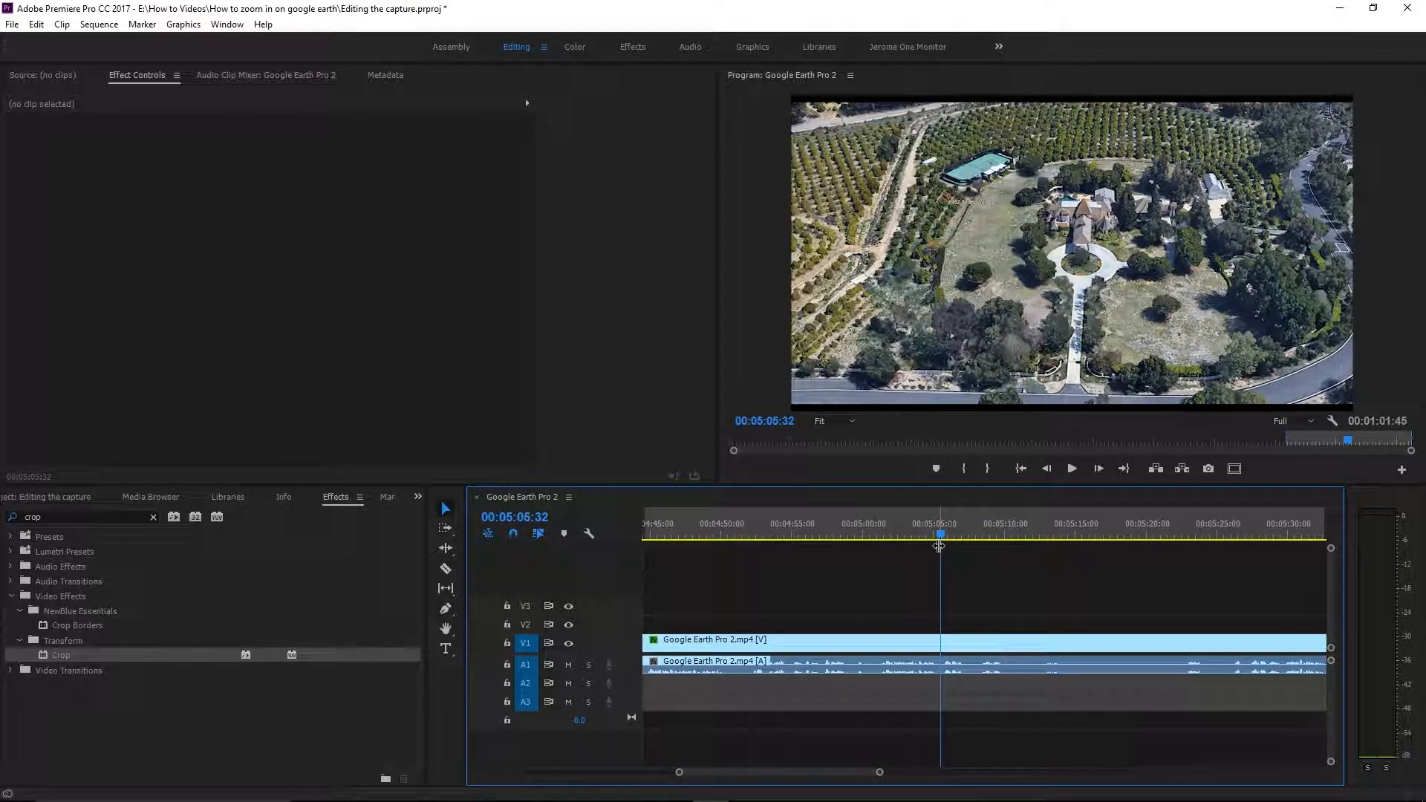
pyautogui.press('=')
pyautogui.press('c')
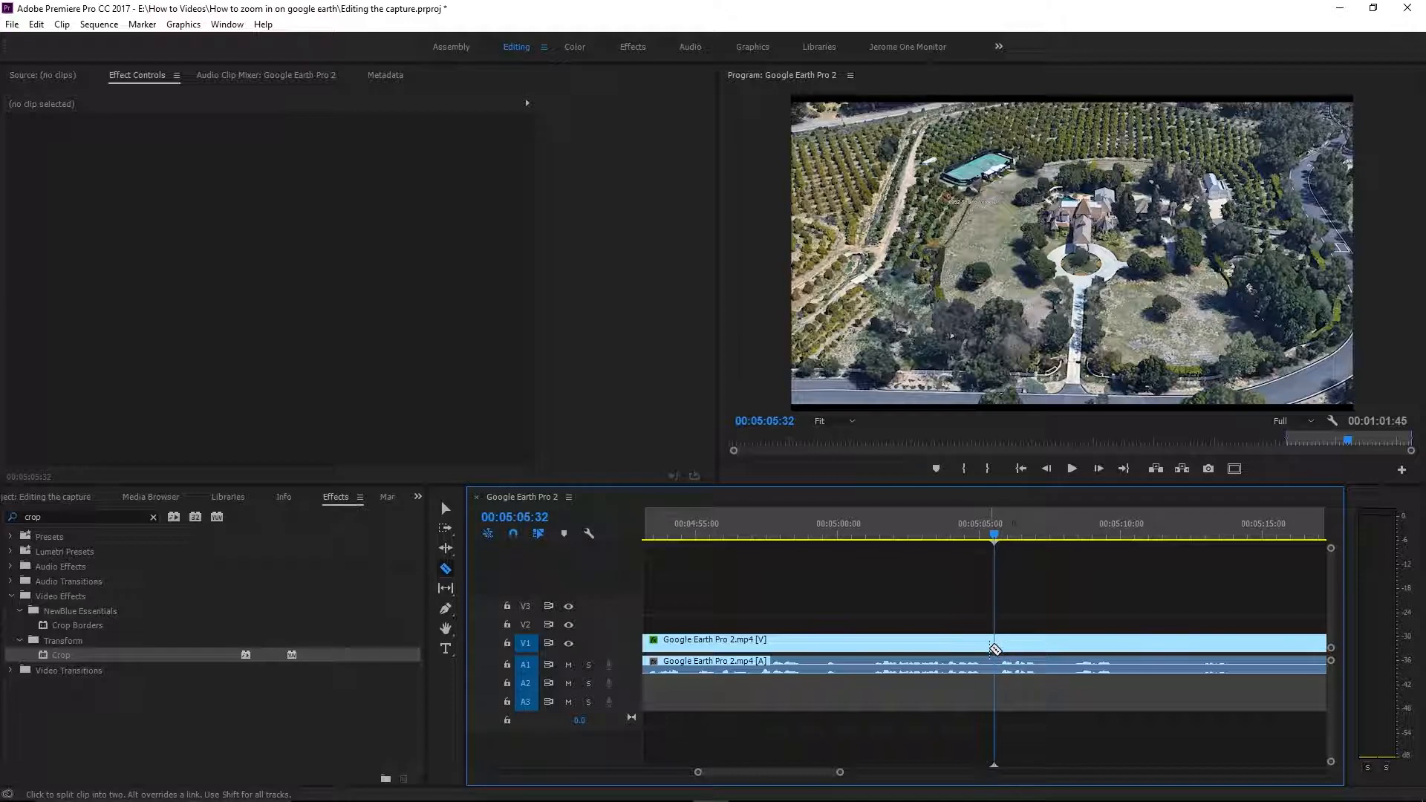
pyautogui.click(995, 648)
# Step: Delete the section between the two cuts and close the gap it leaves
pyautogui.press('v')
pyautogui.click(934, 647)
pyautogui.press('Delete')
pyautogui.click(930, 648)
pyautogui.press('-')
pyautogui.press('-')
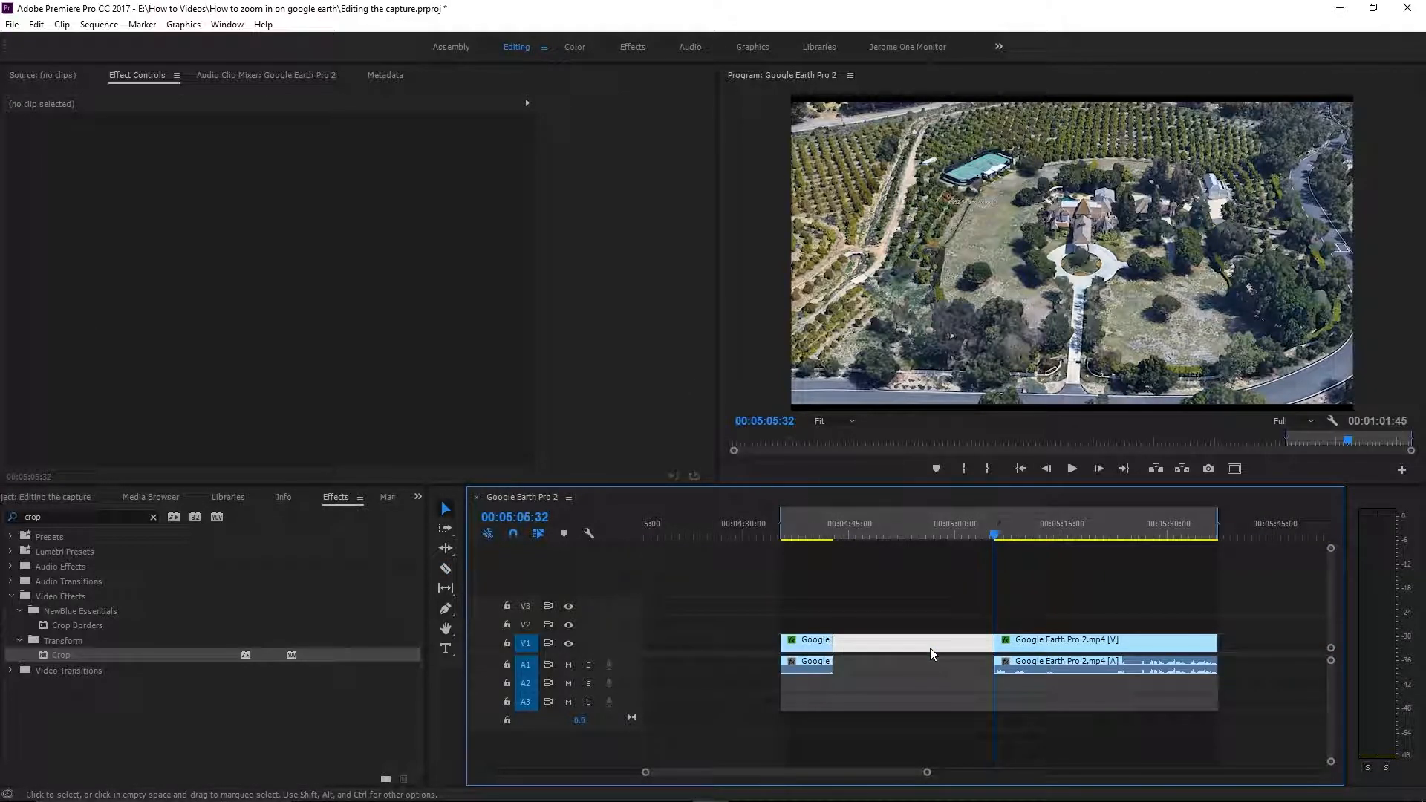
pyautogui.press('Delete')
# Step: Locate where the globe view settles and trim the second clip's end back to about 00:05:04
pyautogui.click(1078, 535)
pyautogui.press('Up')
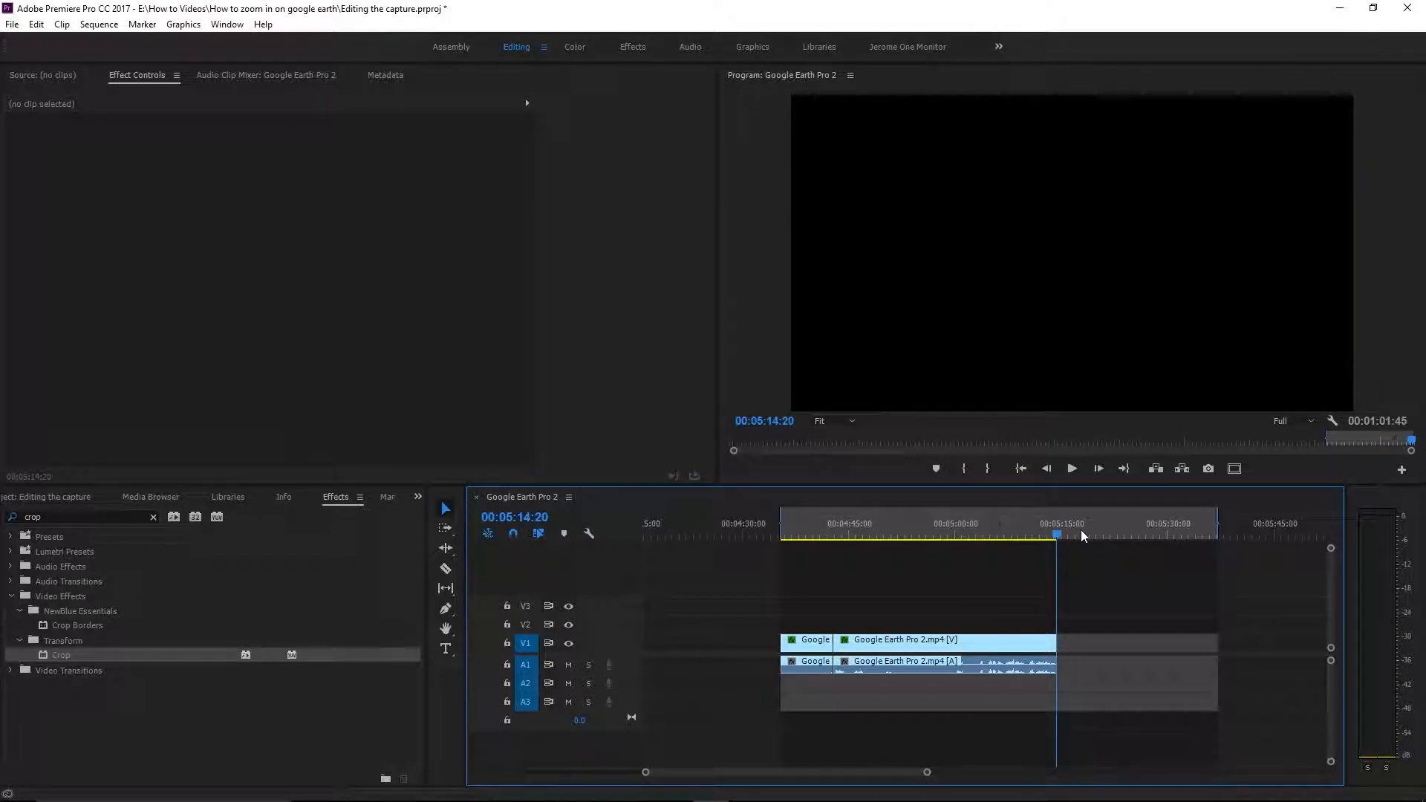
pyautogui.moveTo(811, 529); pyautogui.dragTo(982, 536)
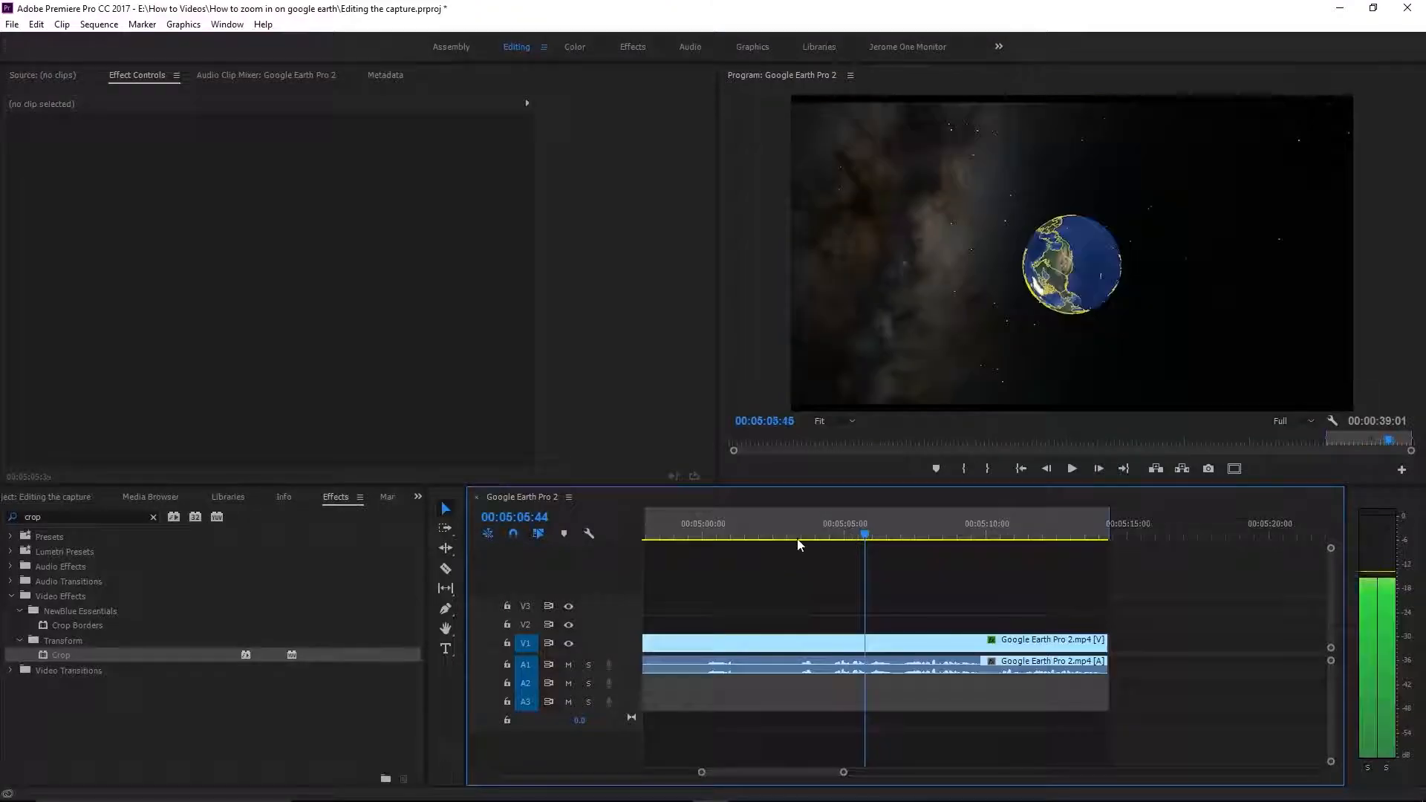
pyautogui.press('=')
pyautogui.scroll(3, 917, 542)
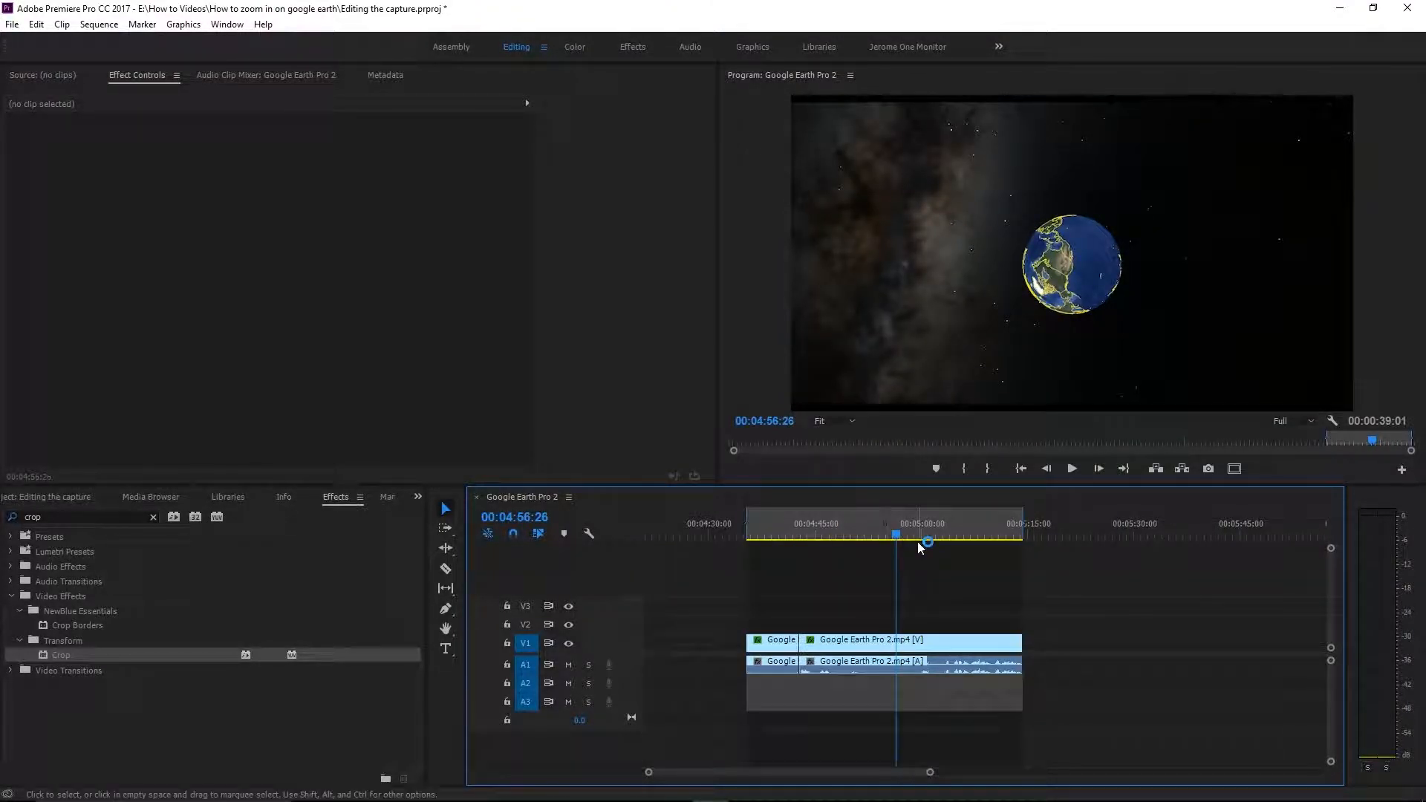
pyautogui.moveTo(1015, 540); pyautogui.dragTo(1108, 548)
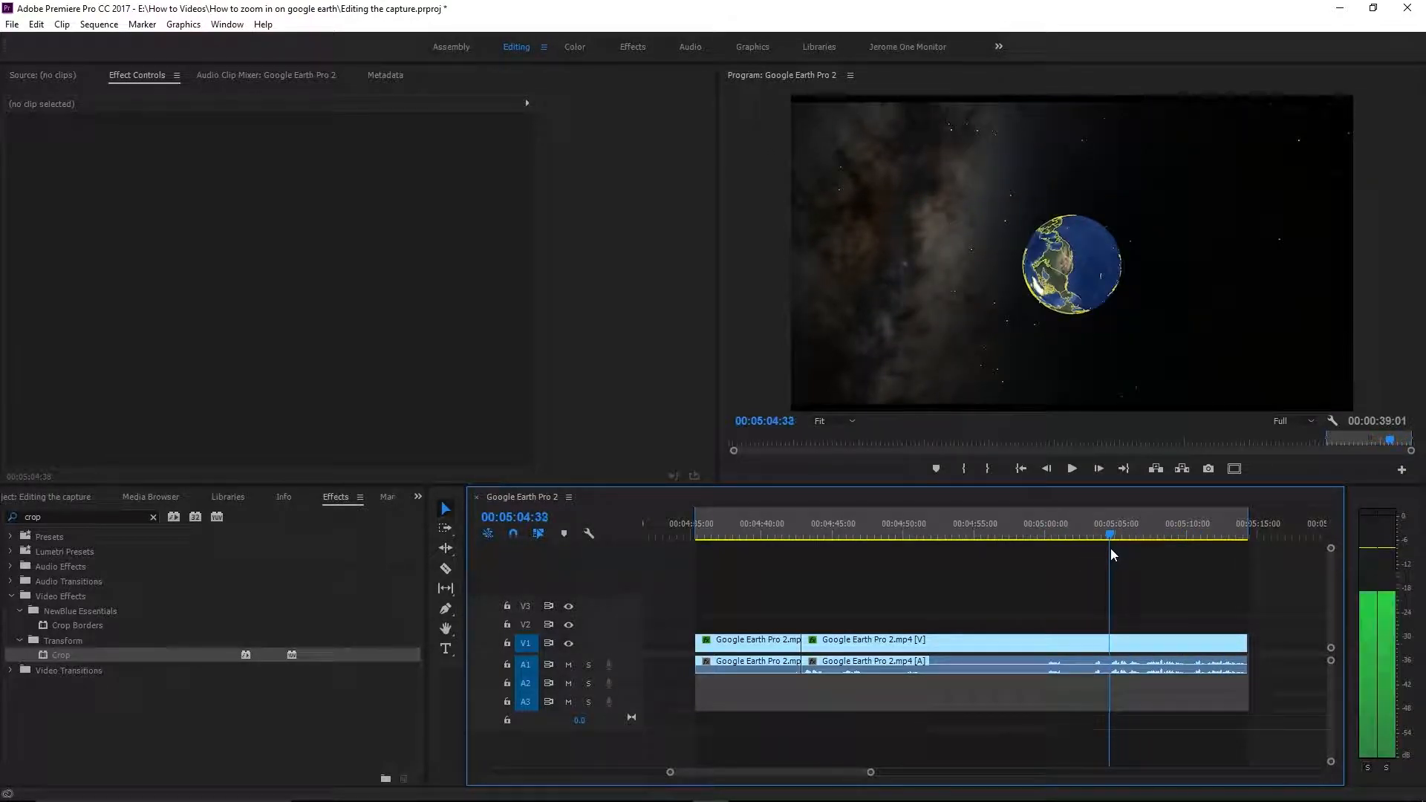
pyautogui.moveTo(1246, 645); pyautogui.dragTo(1113, 647)
# Step: Scrub through the trimmed clips to review the zoom-out, and return to the start of the first one
pyautogui.moveTo(1065, 540); pyautogui.dragTo(773, 541)
pyautogui.moveTo(922, 548); pyautogui.dragTo(1238, 562)
pyautogui.click(688, 528)
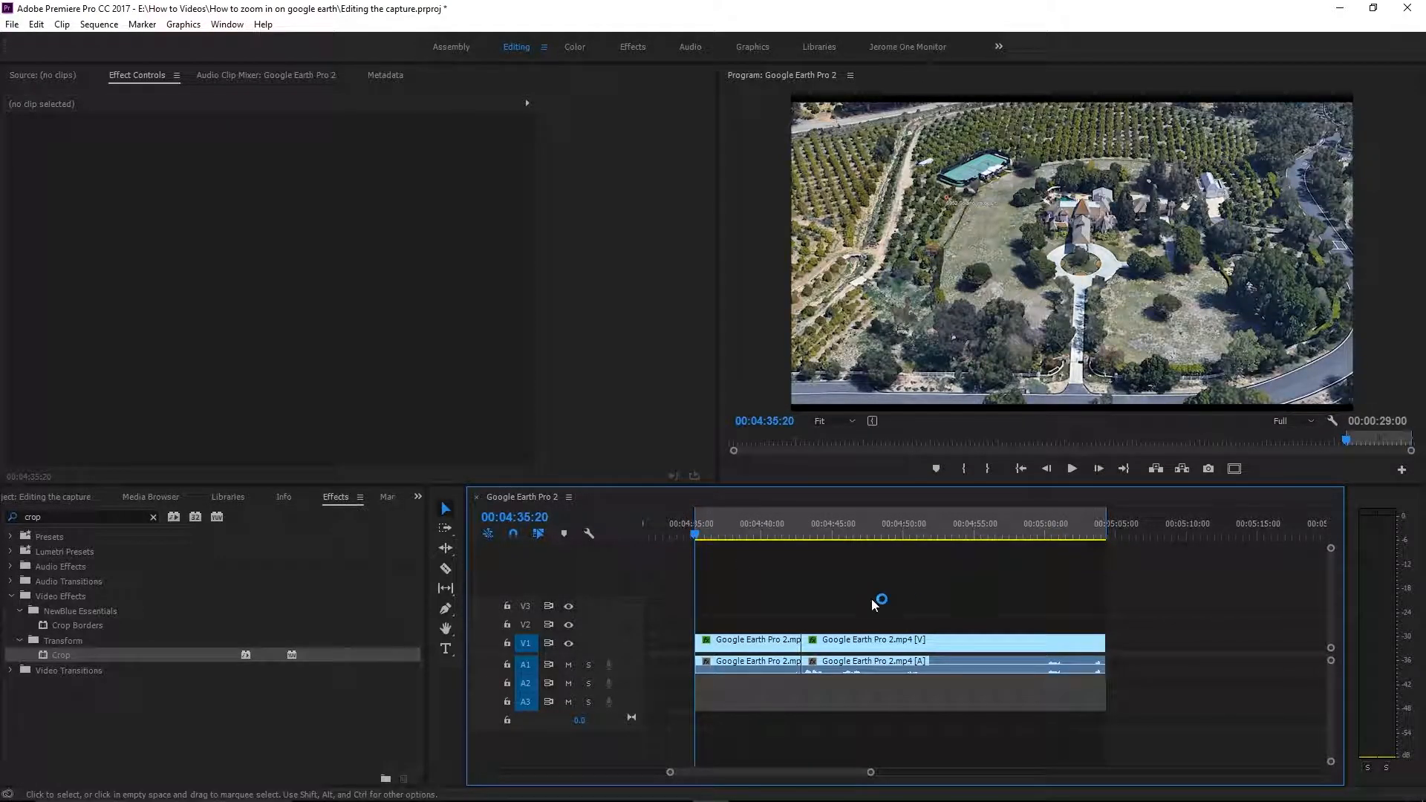
# Step: Reverse the playback of both clips at 100% speed
pyautogui.click(767, 652)
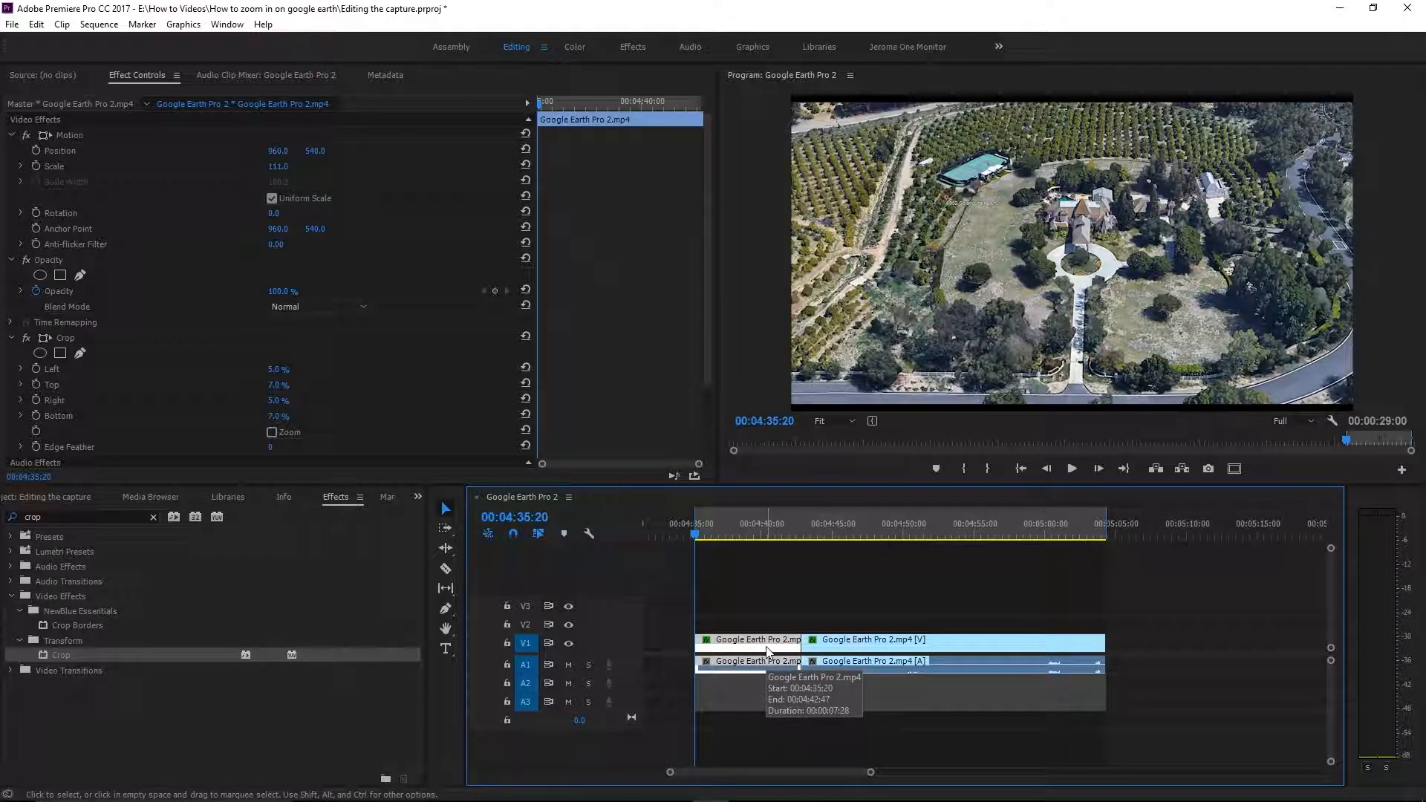
pyautogui.press('ctrl')
pyautogui.hotkey('ctrl', 'r')
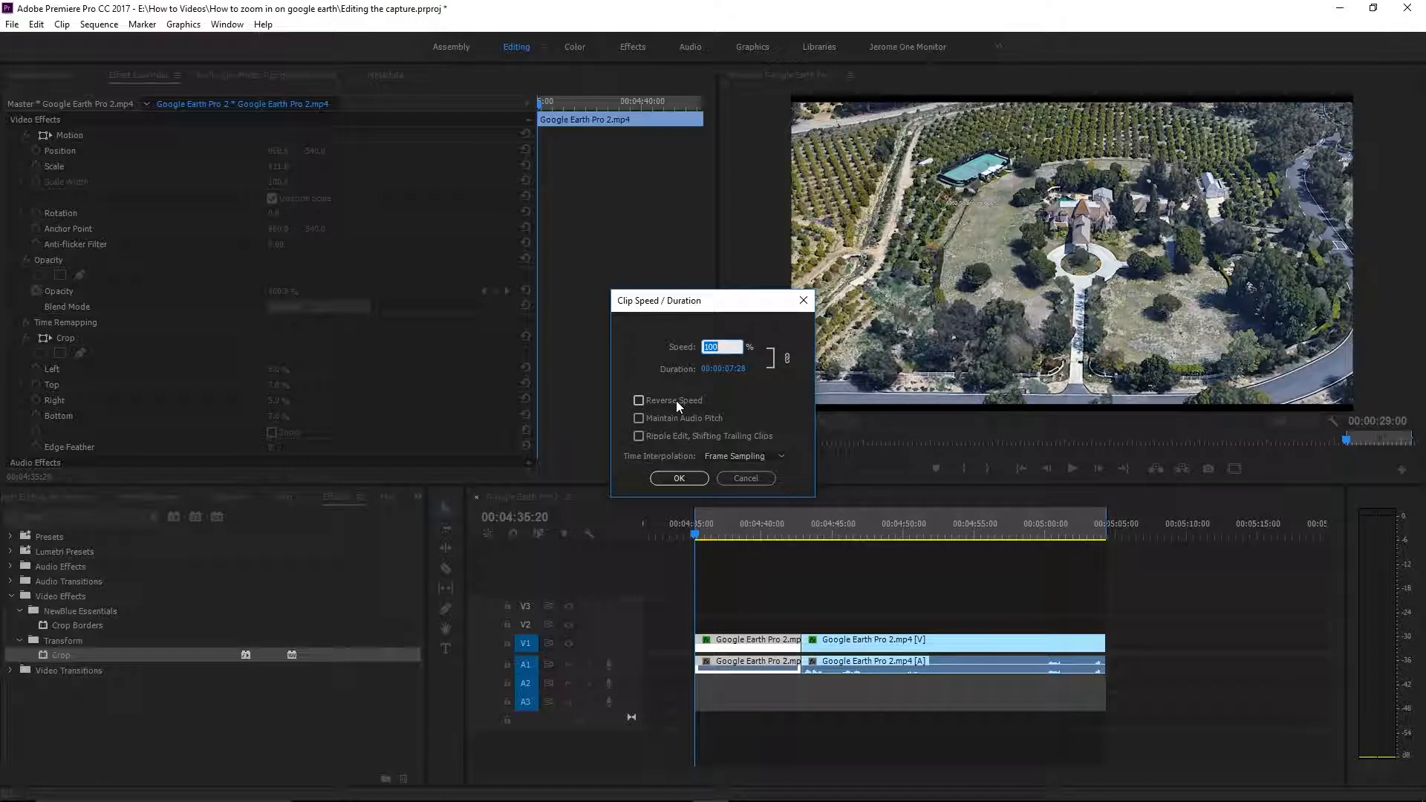
pyautogui.click(689, 479)
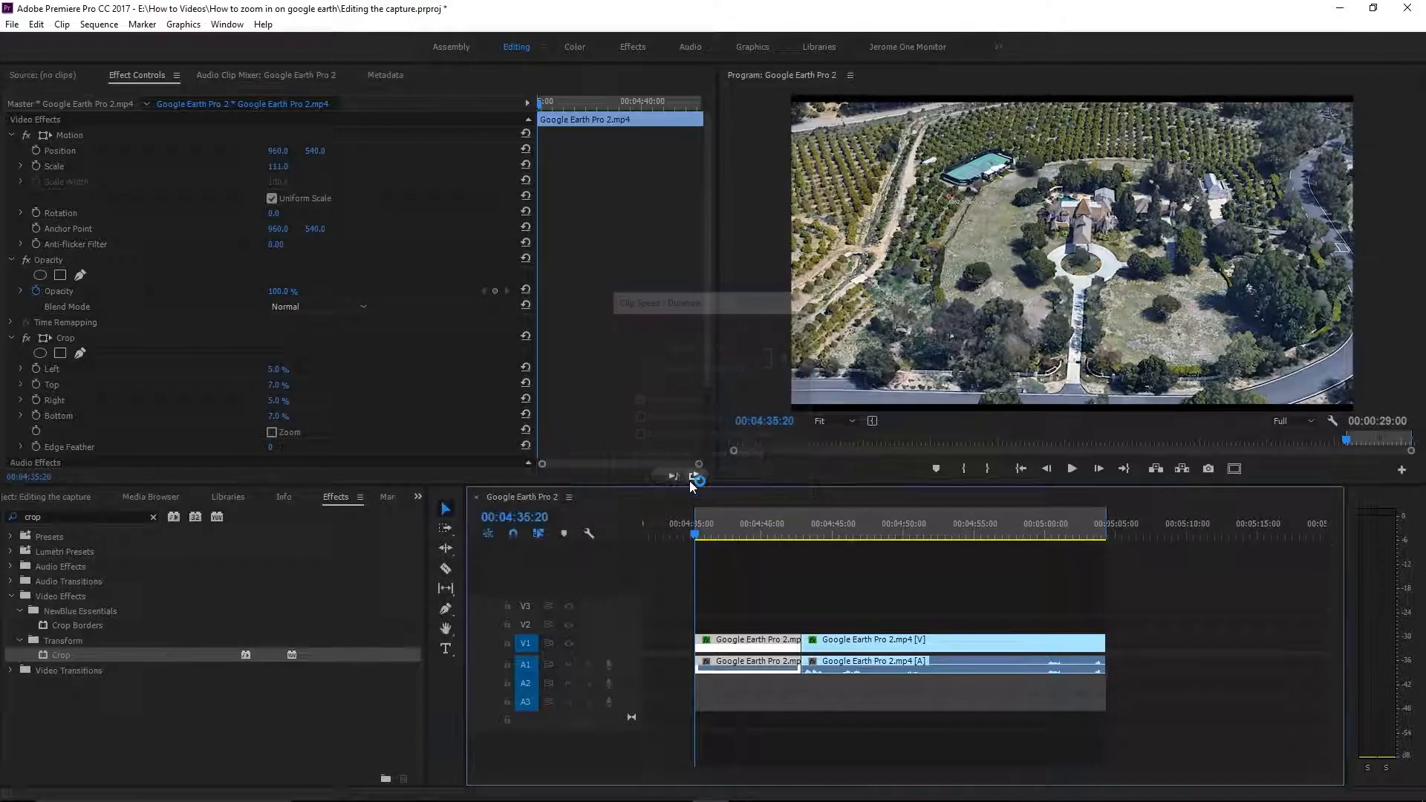
pyautogui.click(878, 643)
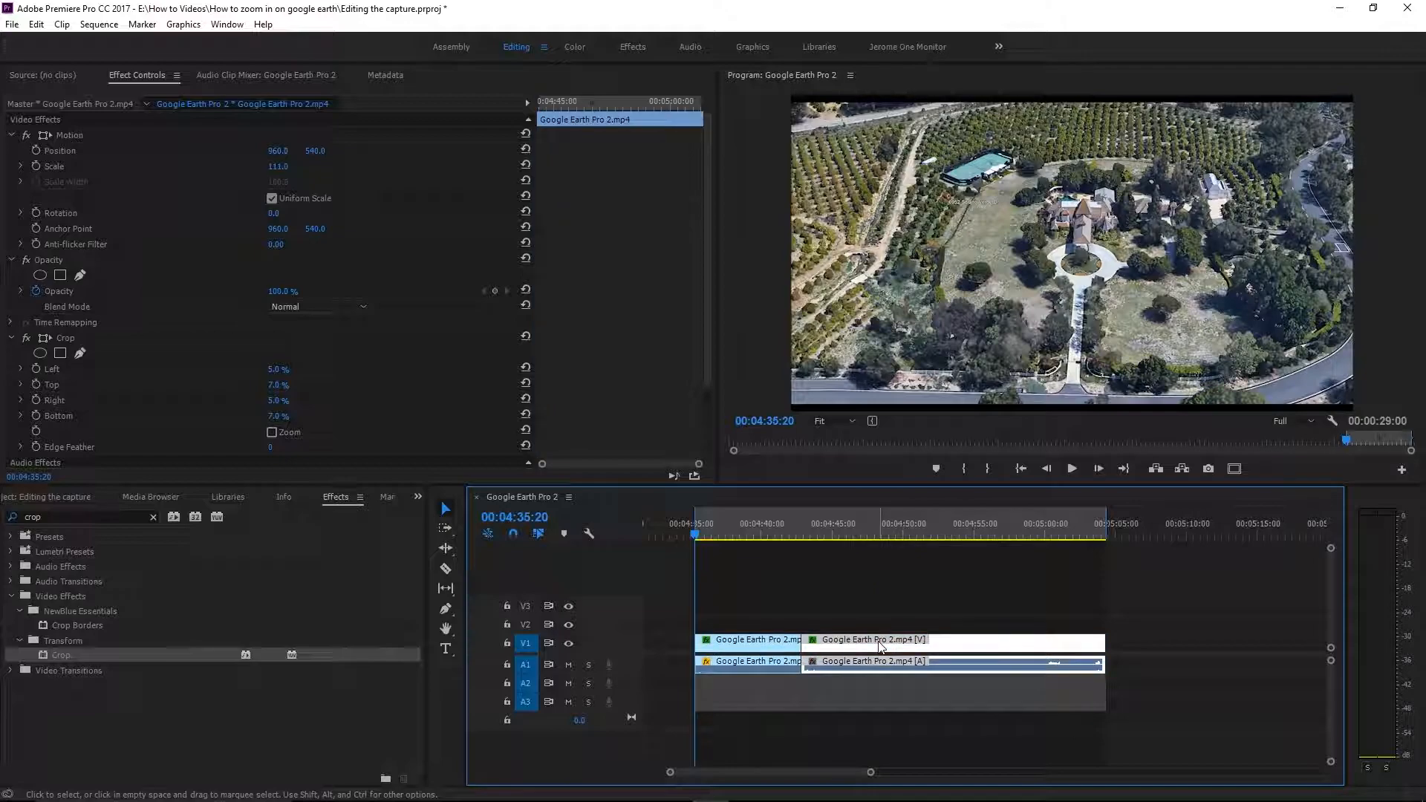
pyautogui.hotkey('ctrl', 'r')
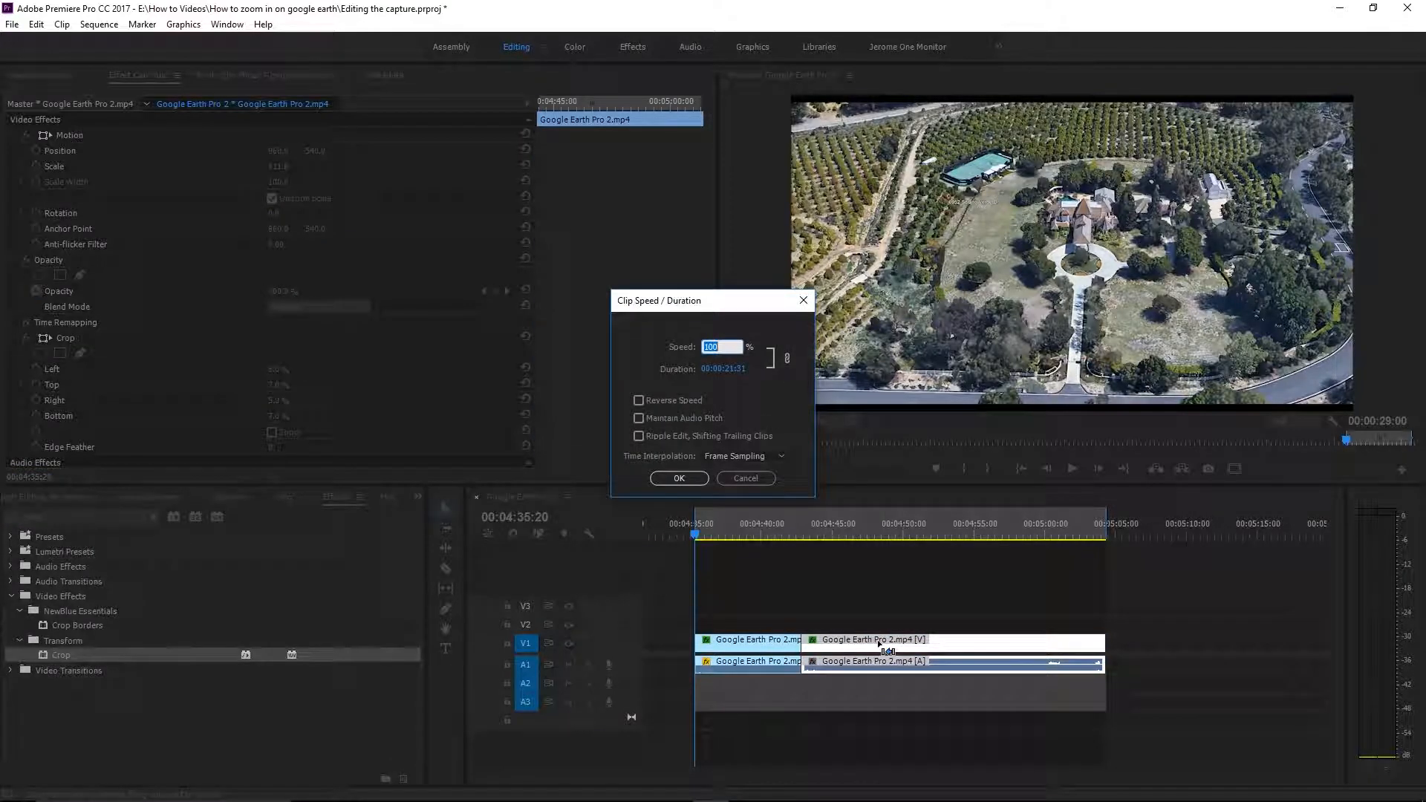
pyautogui.click(679, 479)
# Step: Scrub through the reversed clips and move the short first clip directly after the long one
pyautogui.click(702, 535)
pyautogui.moveTo(704, 540); pyautogui.dragTo(967, 553)
pyautogui.moveTo(762, 647); pyautogui.dragTo(1172, 651)
# Step: Scrub through the reordered clips from the globe view to review the reversed zoom-in
pyautogui.click(1173, 524)
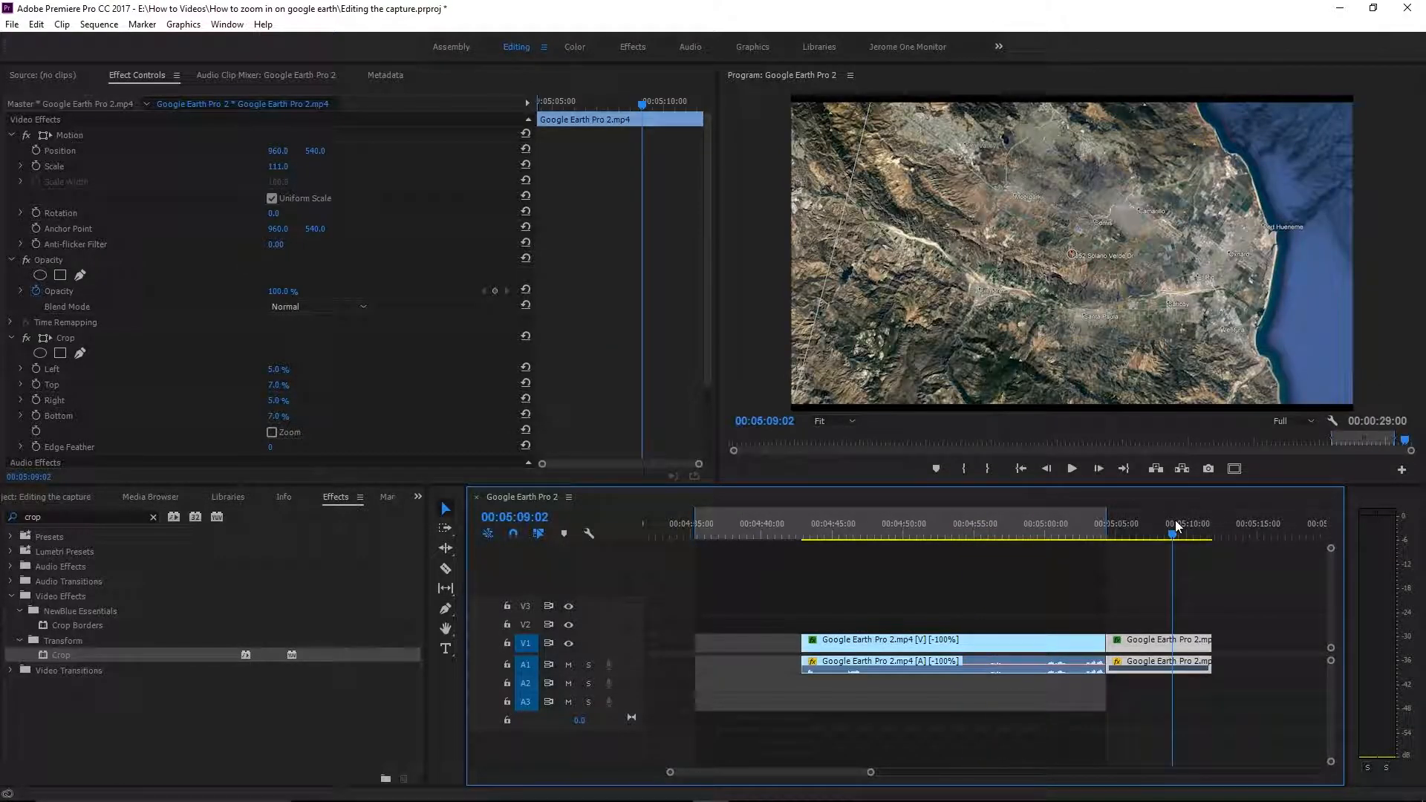
pyautogui.moveTo(812, 525); pyautogui.dragTo(765, 535)
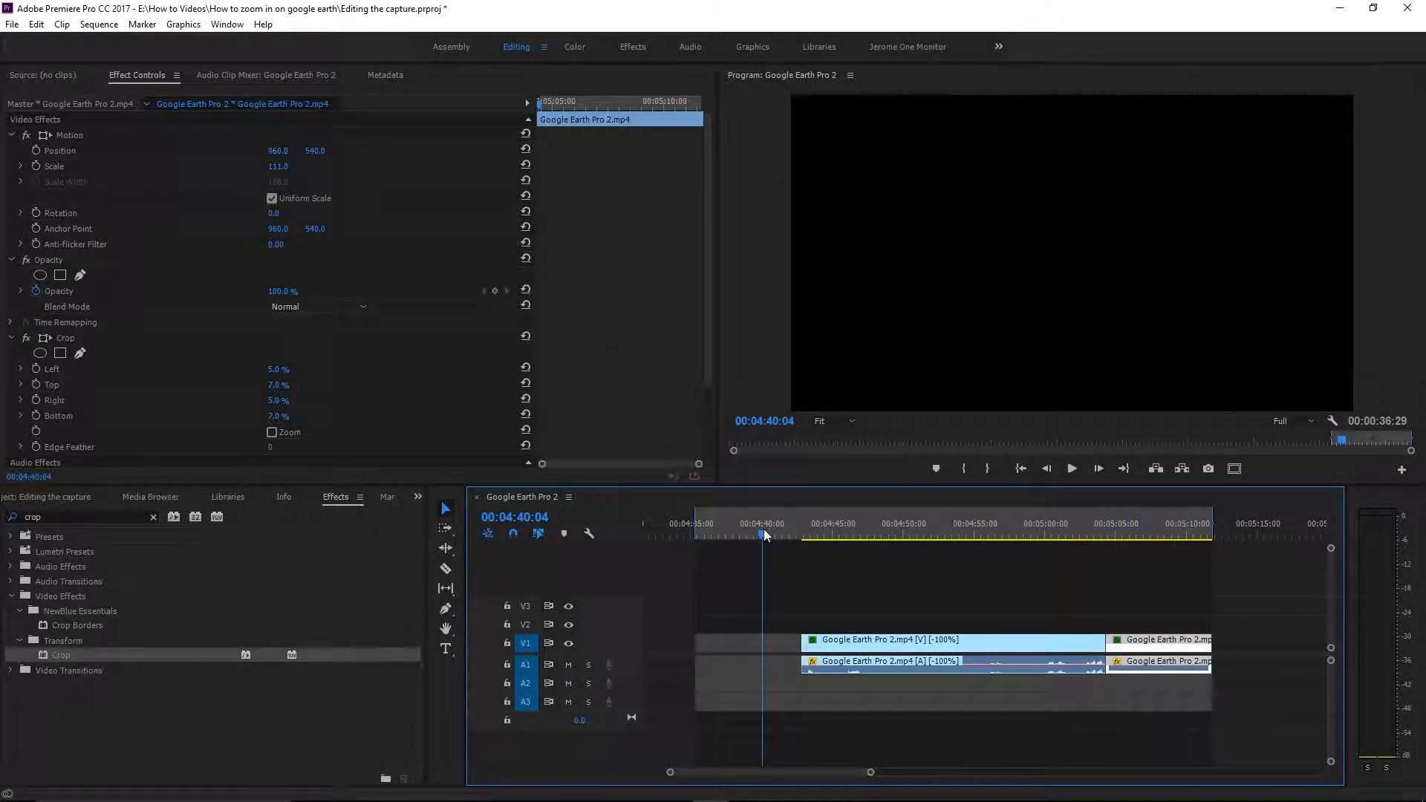
pyautogui.press('Down')
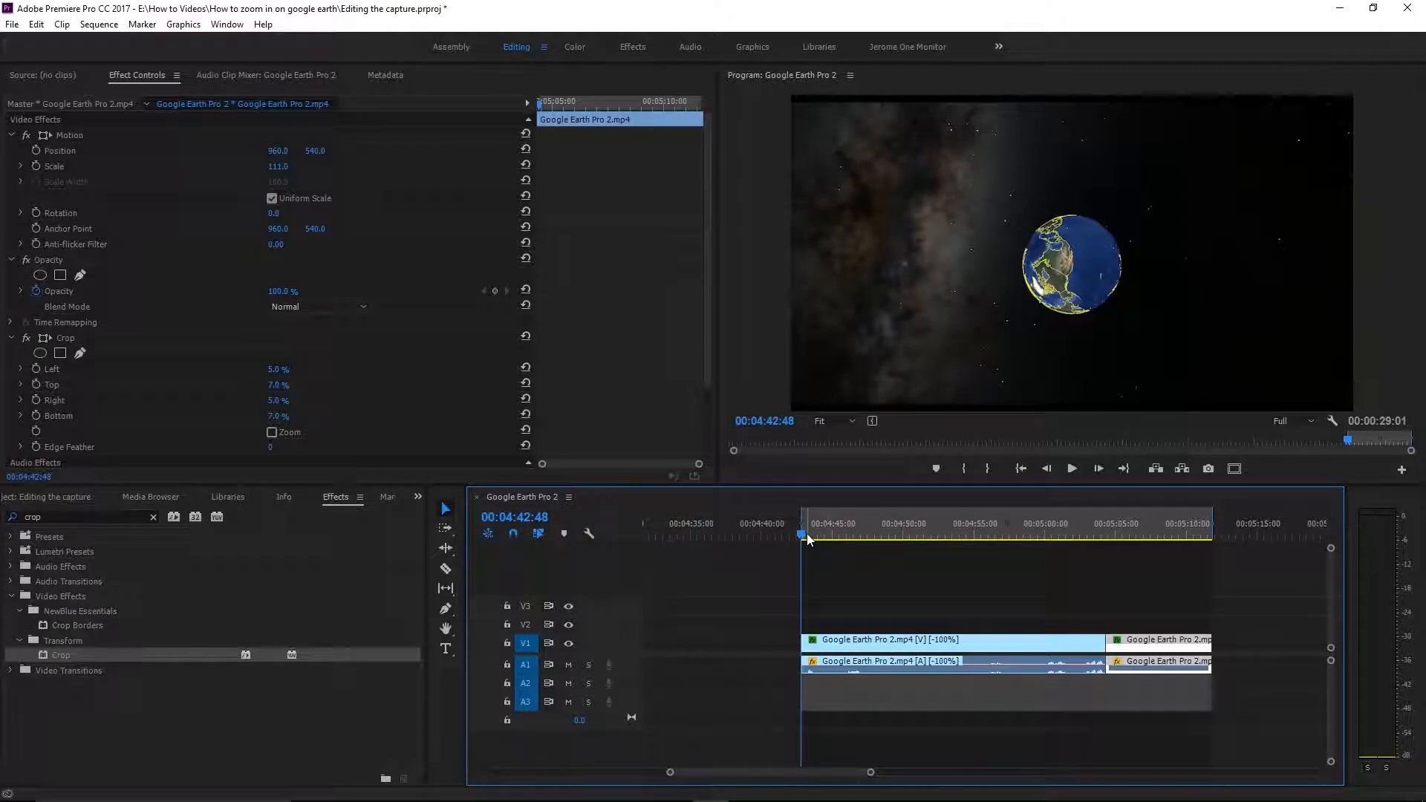
pyautogui.moveTo(806, 533); pyautogui.dragTo(693, 555)
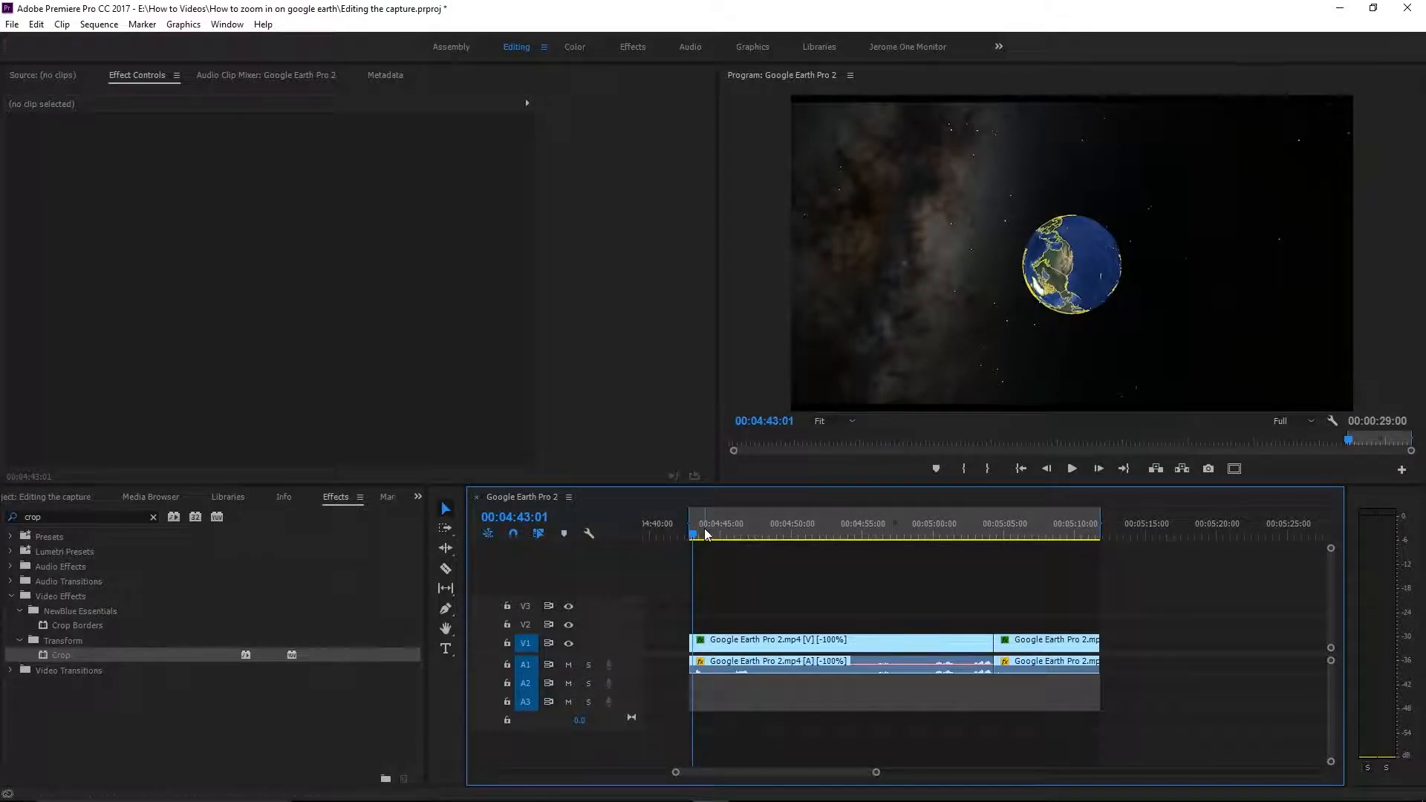
pyautogui.moveTo(708, 540); pyautogui.dragTo(927, 548)
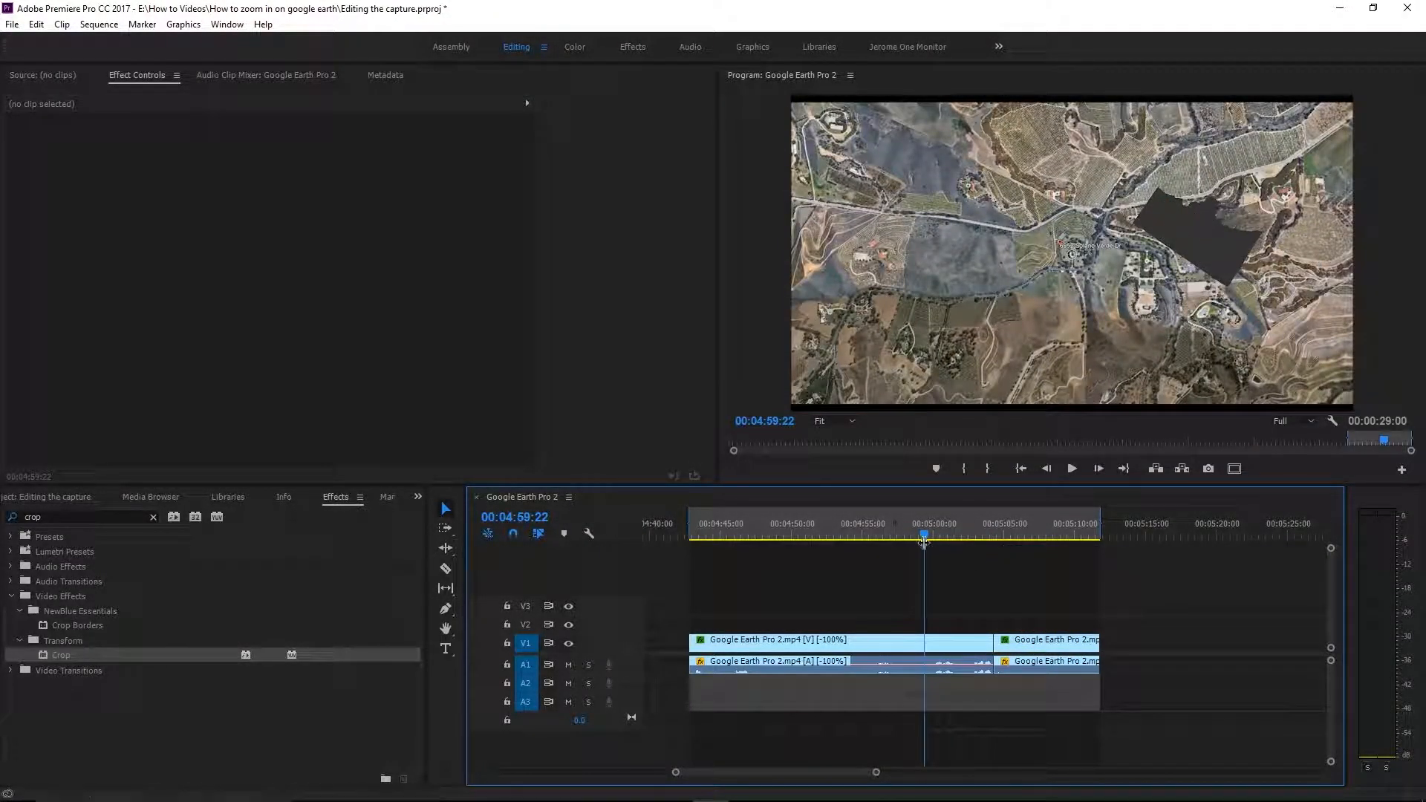
# Step: Split the long reversed clip at 00:05:01:45, where the camera approaches the property
pyautogui.moveTo(924, 535); pyautogui.dragTo(1009, 559)
pyautogui.press('=')
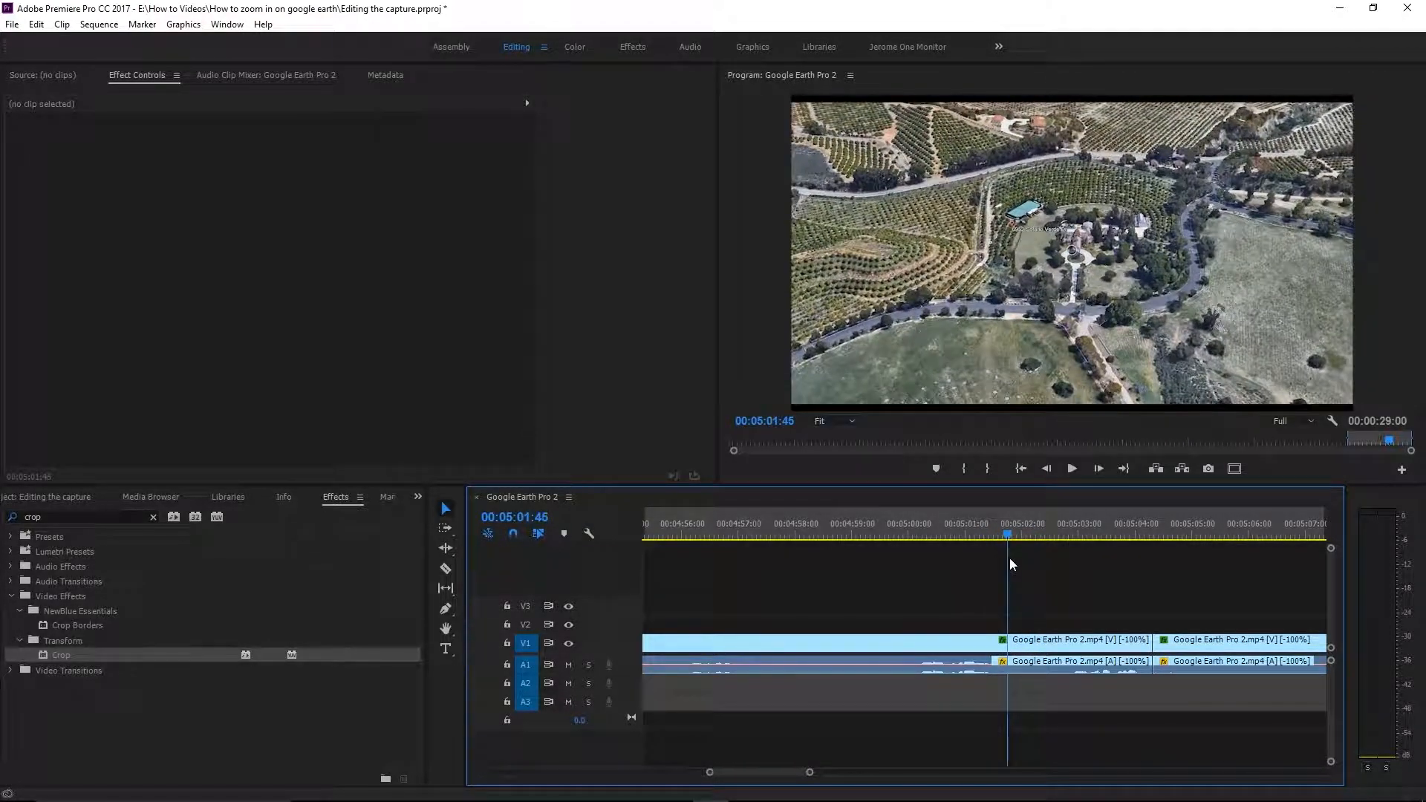
pyautogui.press('c')
pyautogui.click(1009, 642)
pyautogui.press('v')
# Step: Double the playback speed of the long clip before the cut, keeping it reversed
pyautogui.press('-')
pyautogui.press('-')
pyautogui.press('-')
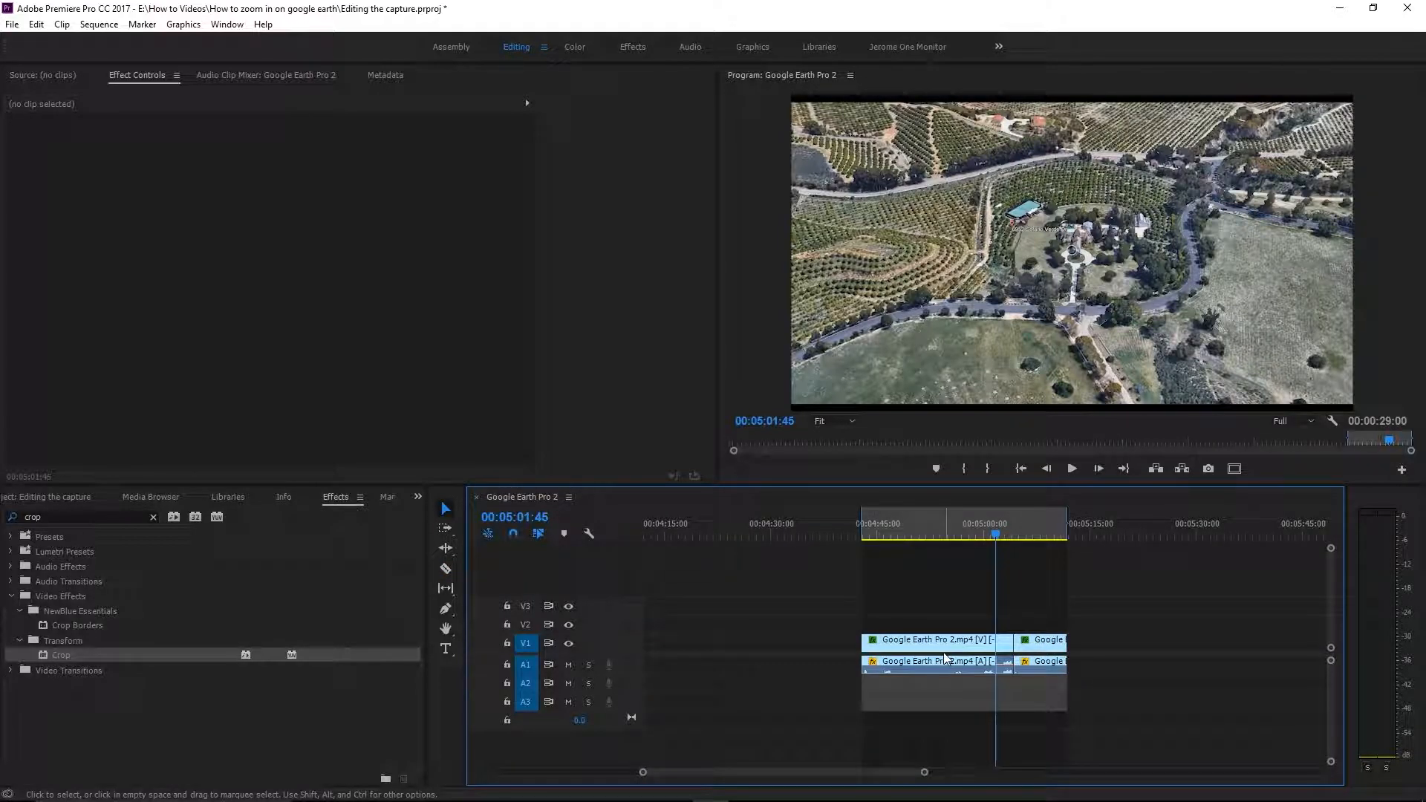
pyautogui.click(943, 652)
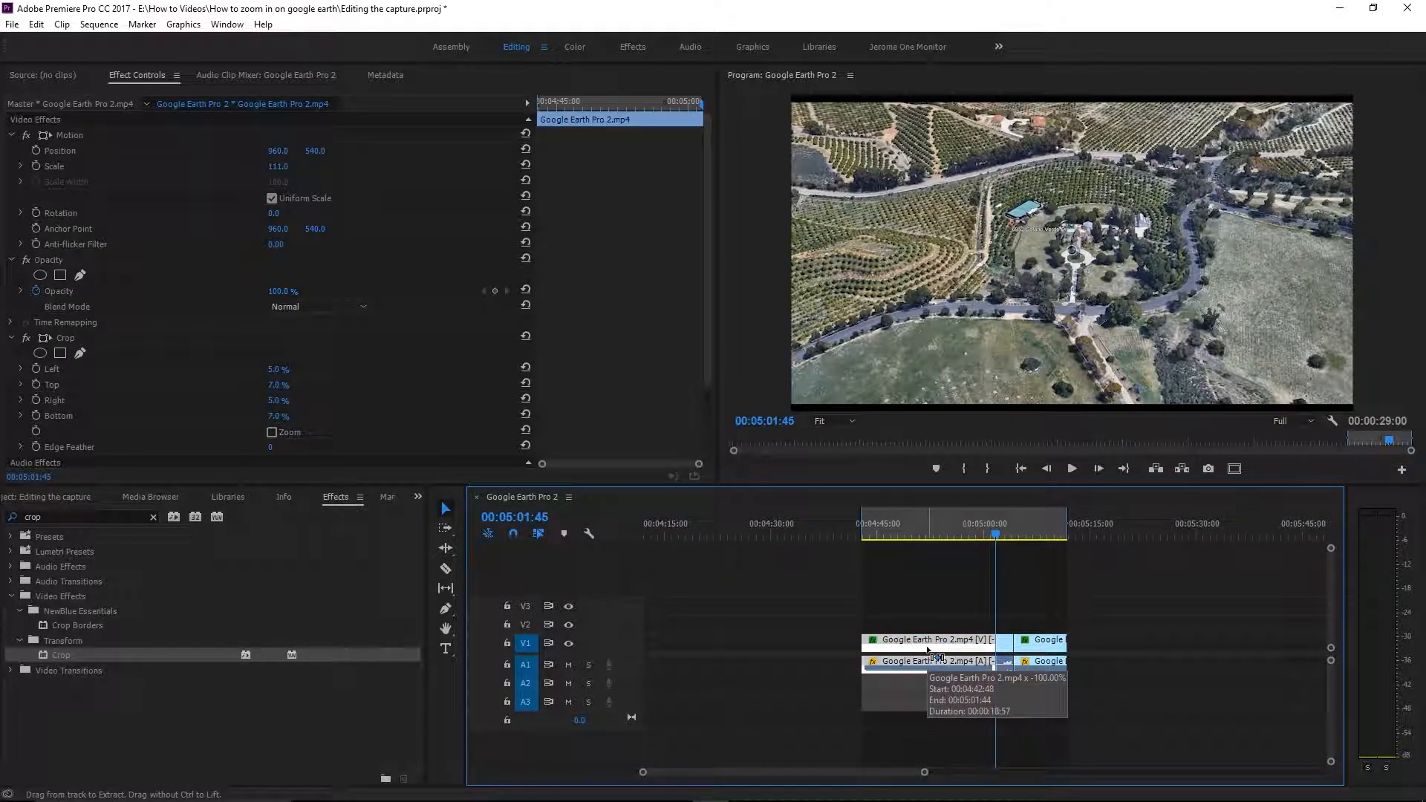
pyautogui.hotkey('ctrl', 'r')
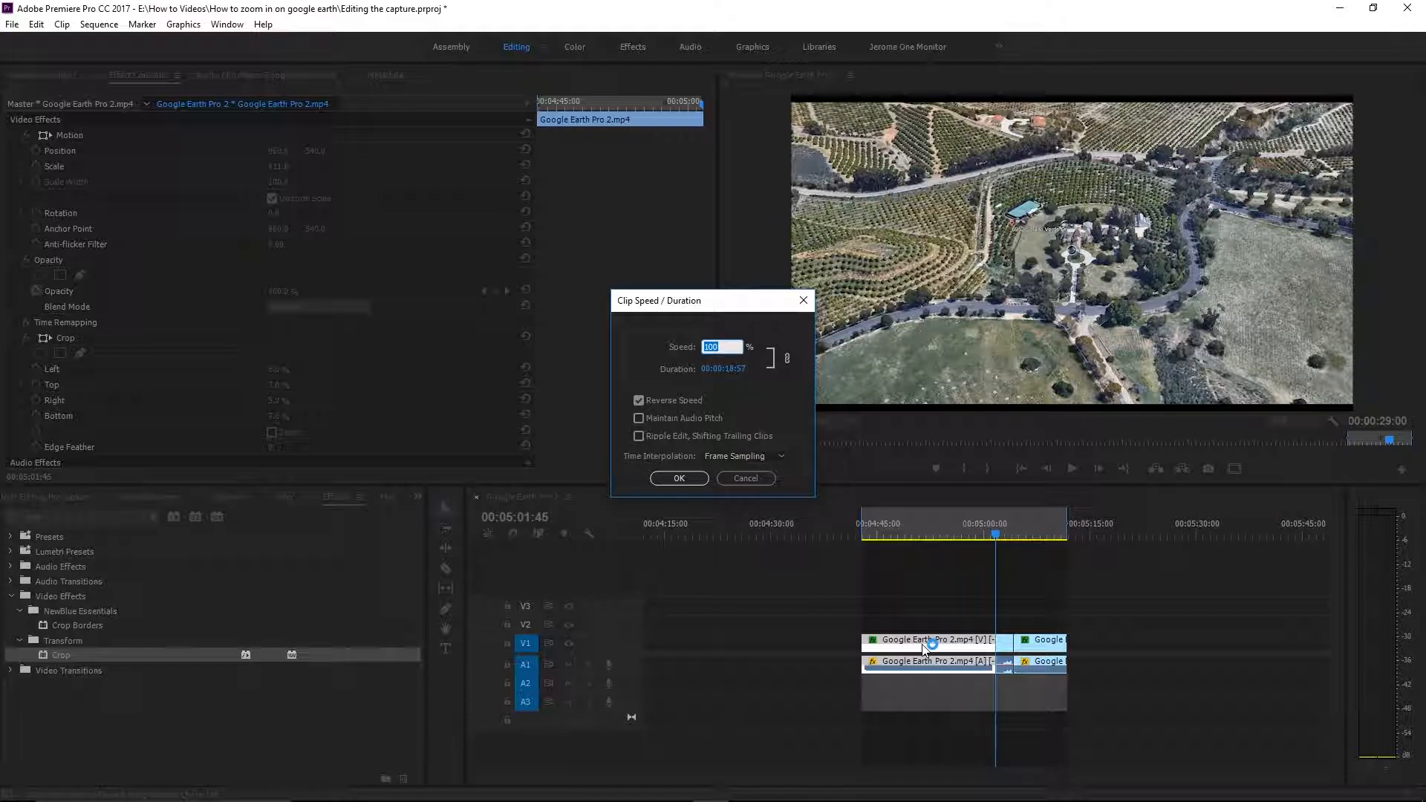
pyautogui.write('29:')
pyautogui.write('00')
pyautogui.click(675, 478)
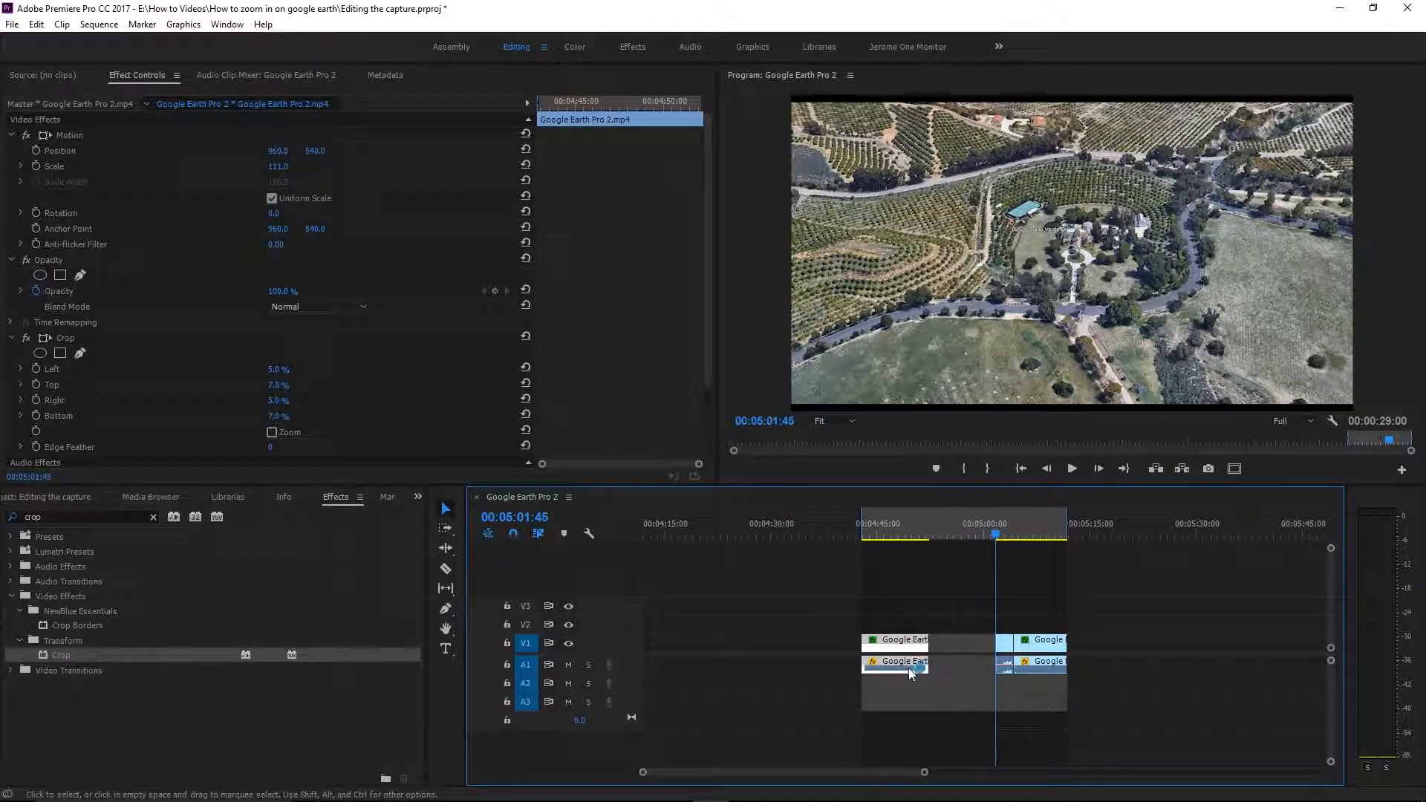
# Step: Move the sped-up clip against the following clip to close the gap, and go to its start
pyautogui.moveTo(877, 645); pyautogui.dragTo(943, 644)
pyautogui.click(908, 523)
pyautogui.press('Down')
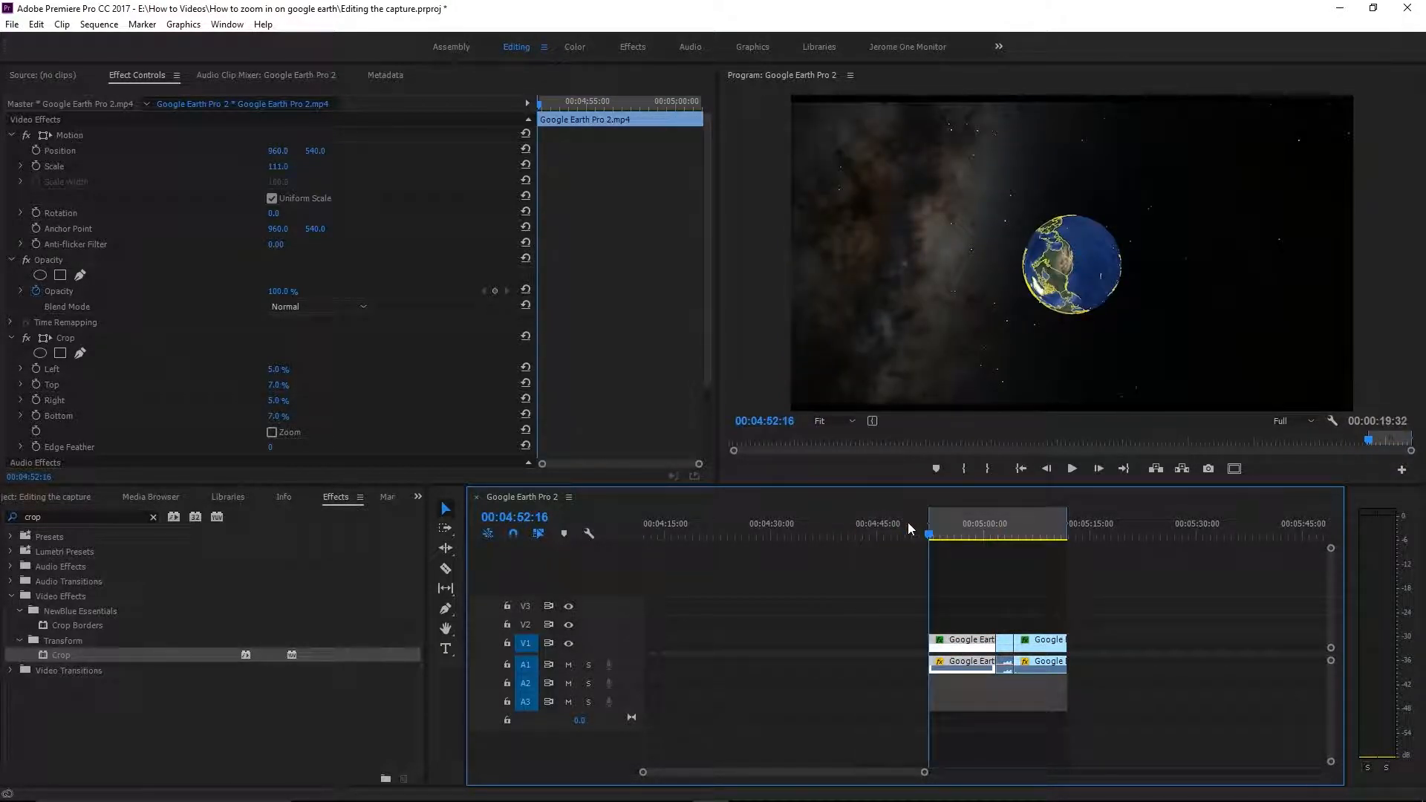
# Step: Review the edited zoom-in by jumping between the clips, from the globe view through the approach to the property close-up
pyautogui.scroll(3, 1032, 572)
pyautogui.scroll(-1, 1060, 548)
pyautogui.click(999, 534)
pyautogui.moveTo(1000, 539); pyautogui.dragTo(1032, 553)
pyautogui.press('Down')
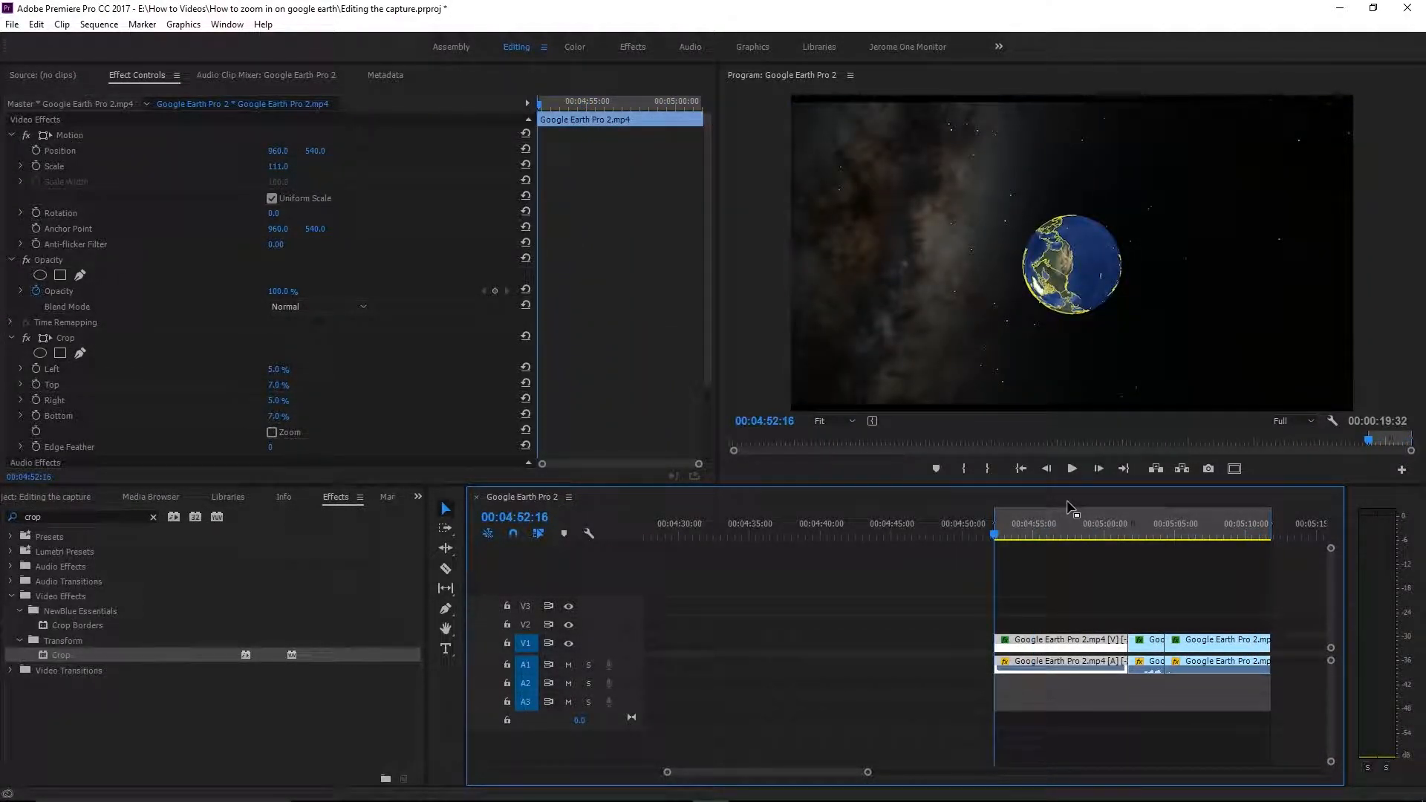
pyautogui.press('Down')
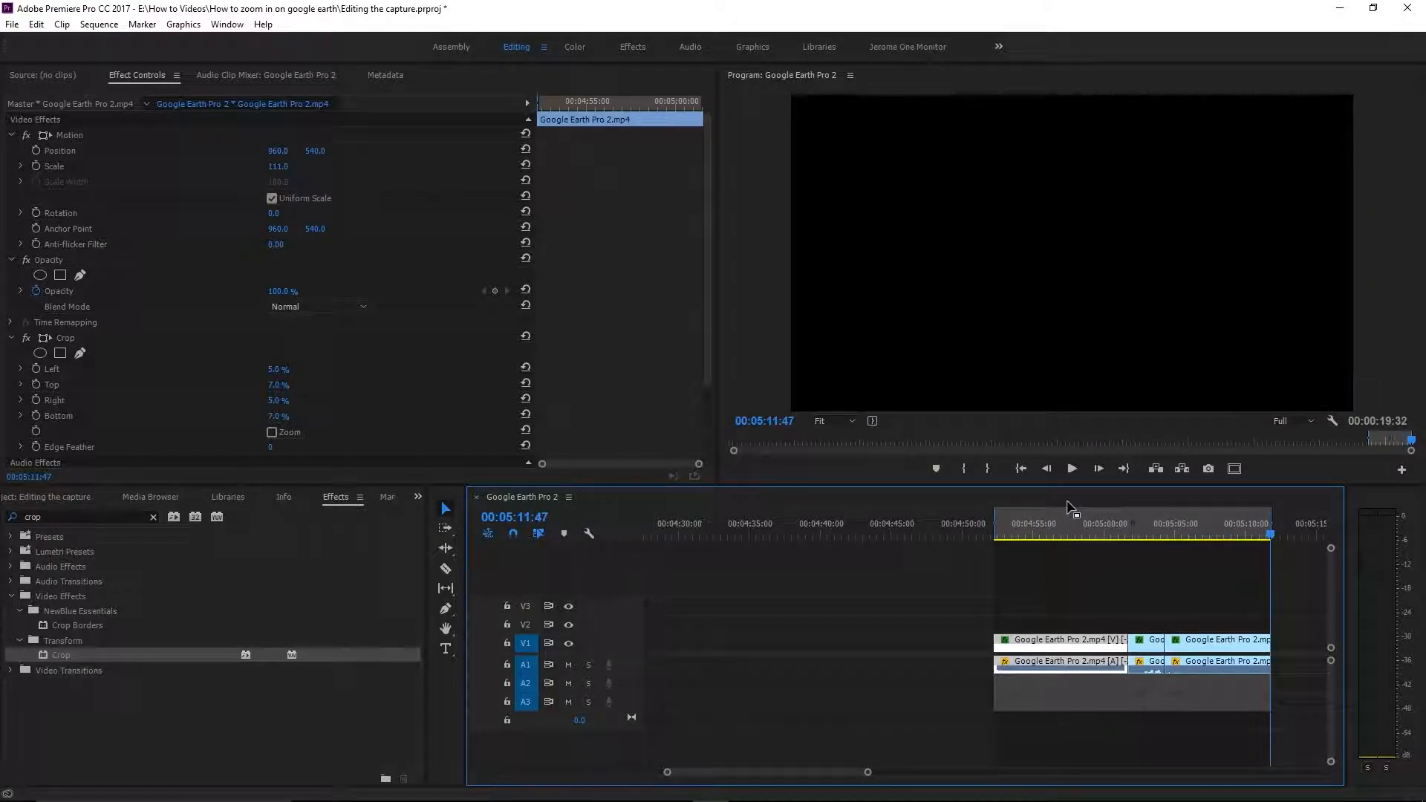
pyautogui.click(1110, 526)
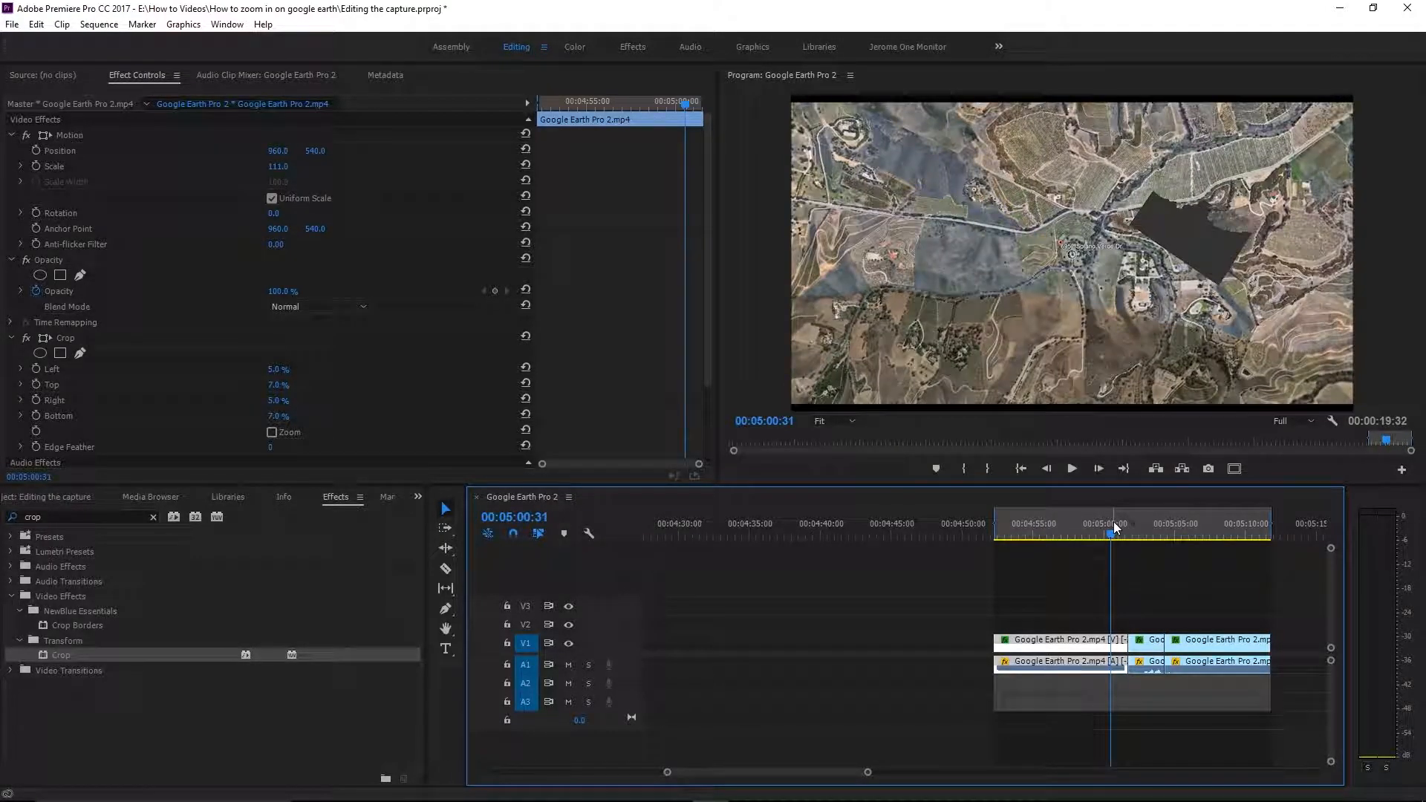
pyautogui.click(1209, 529)
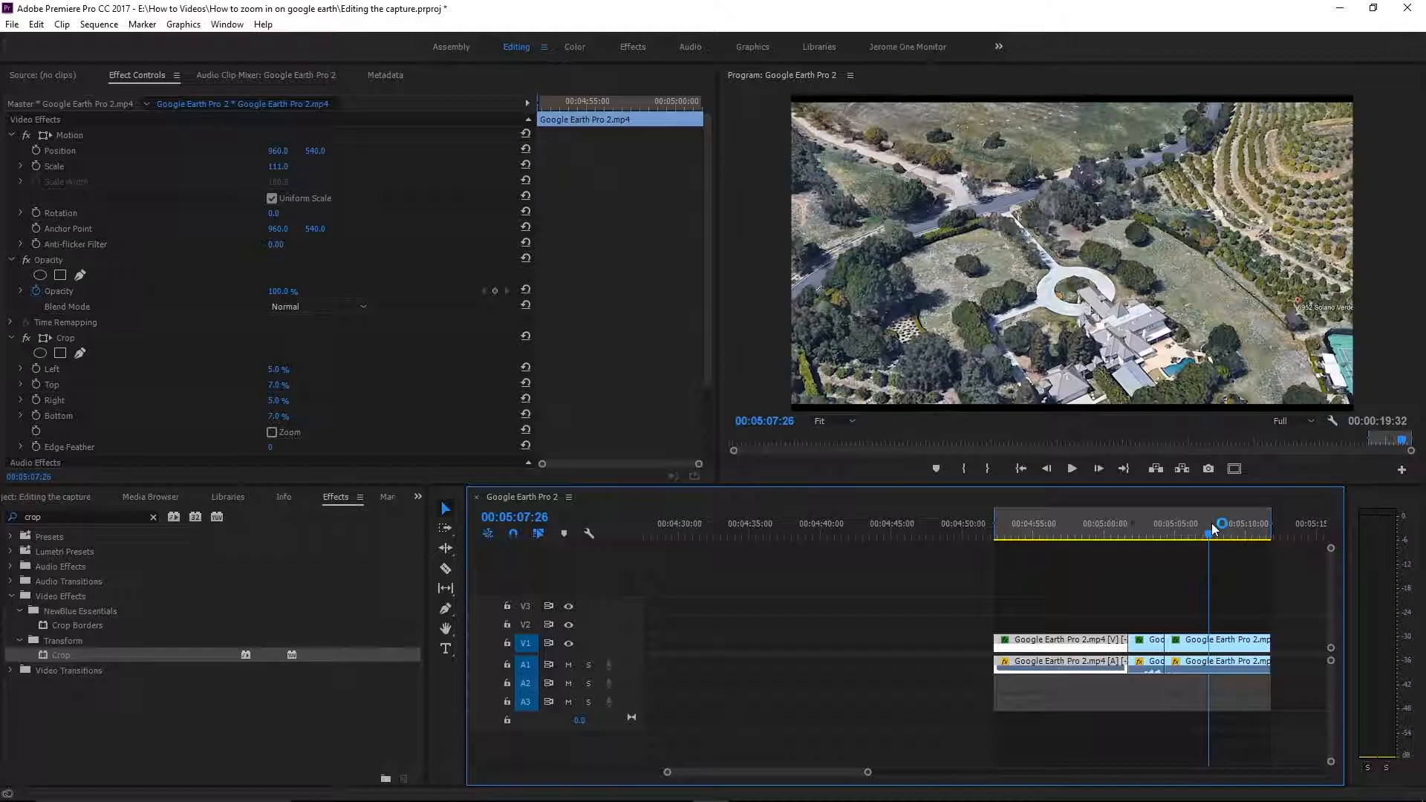
# Step: Open the export settings for the sequence and name the output file Google Earth Pro 2a.mp4
pyautogui.hotkey('ctrl', 'm')
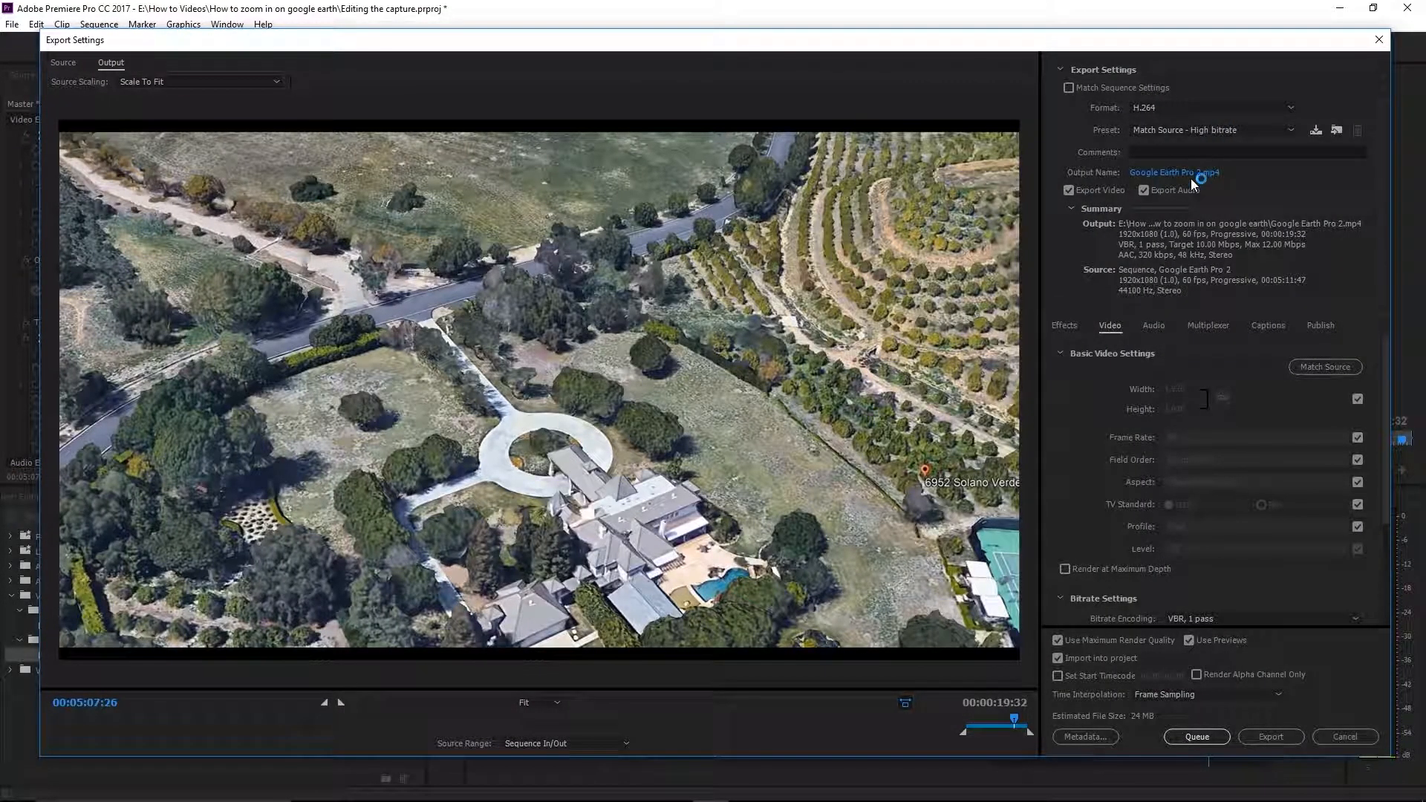
pyautogui.click(1192, 174)
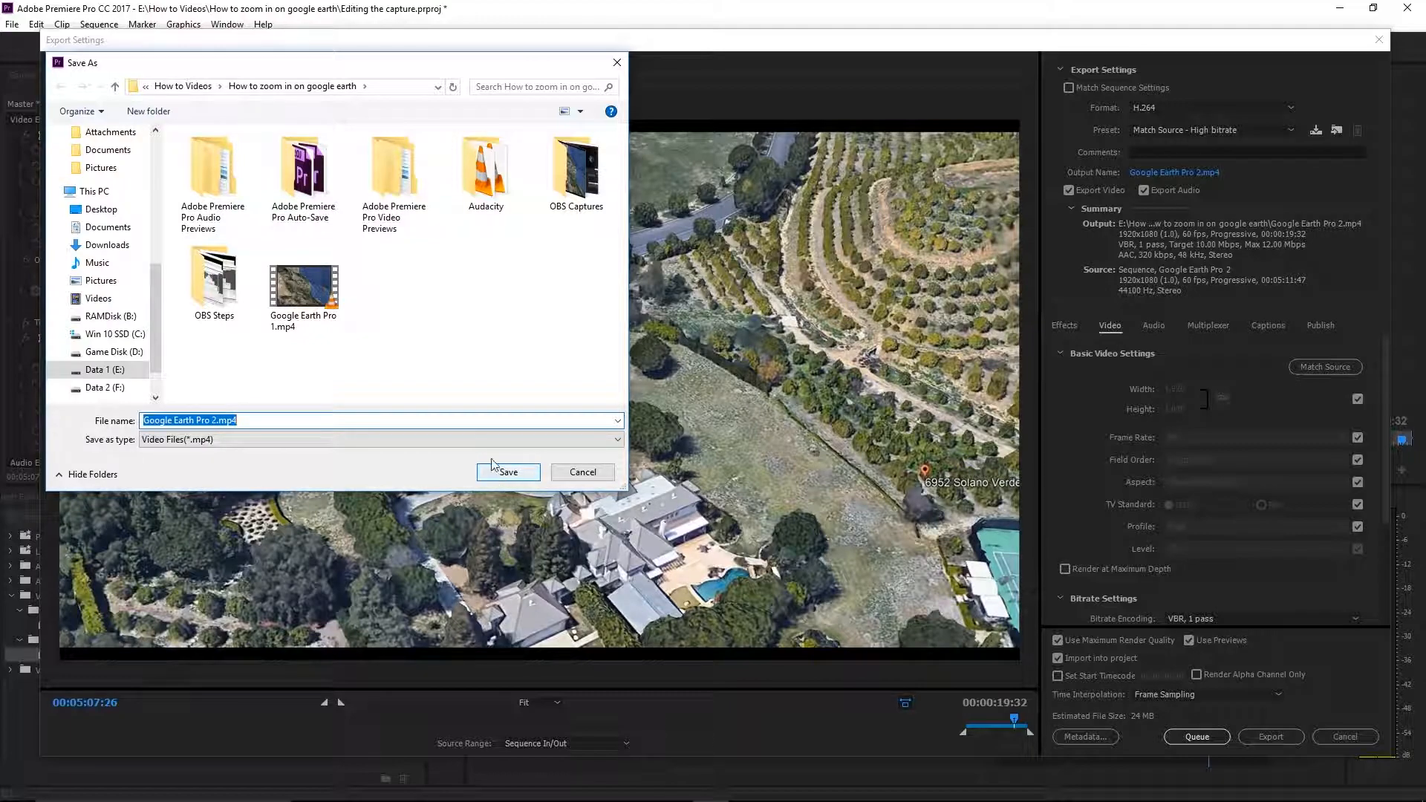
pyautogui.click(214, 422)
pyautogui.write('a')
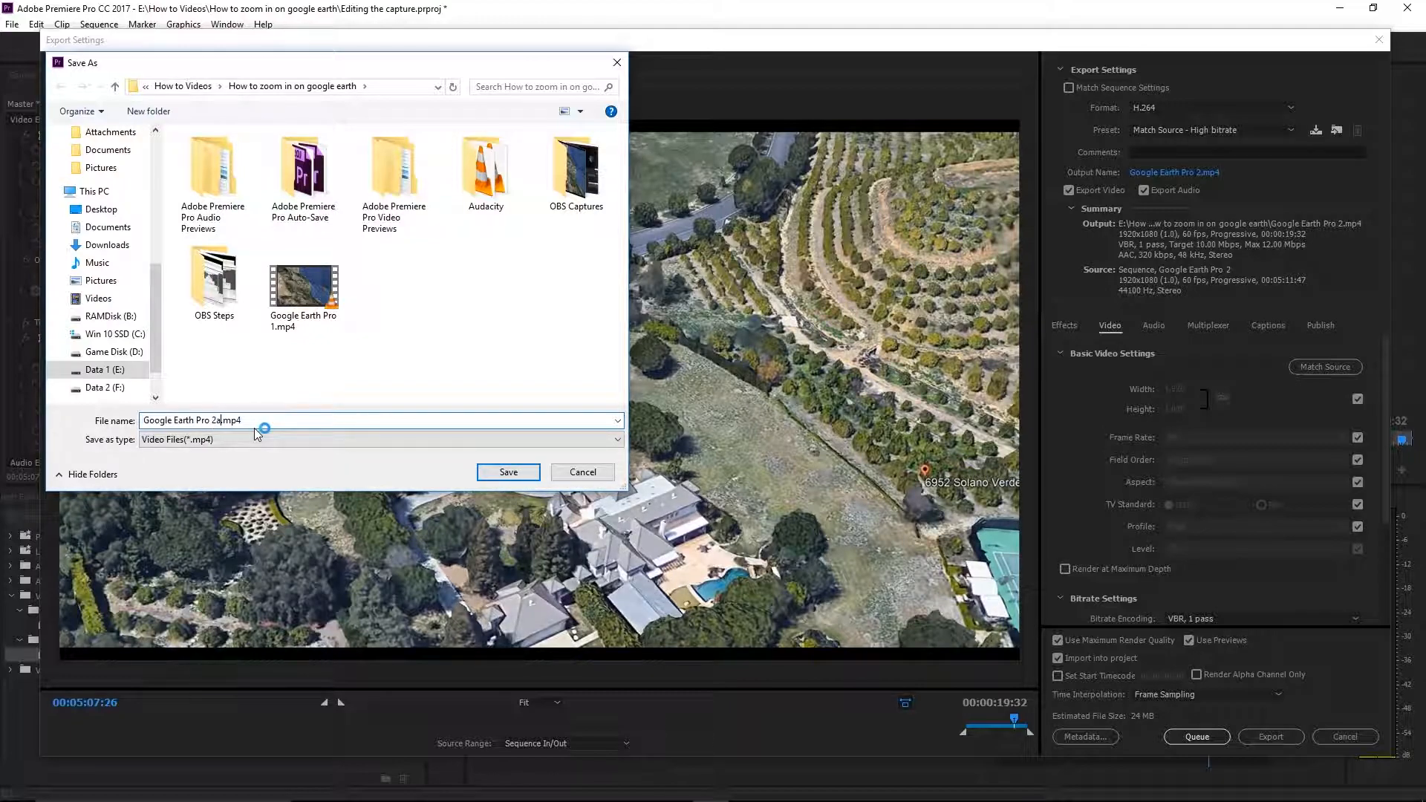
pyautogui.click(509, 474)
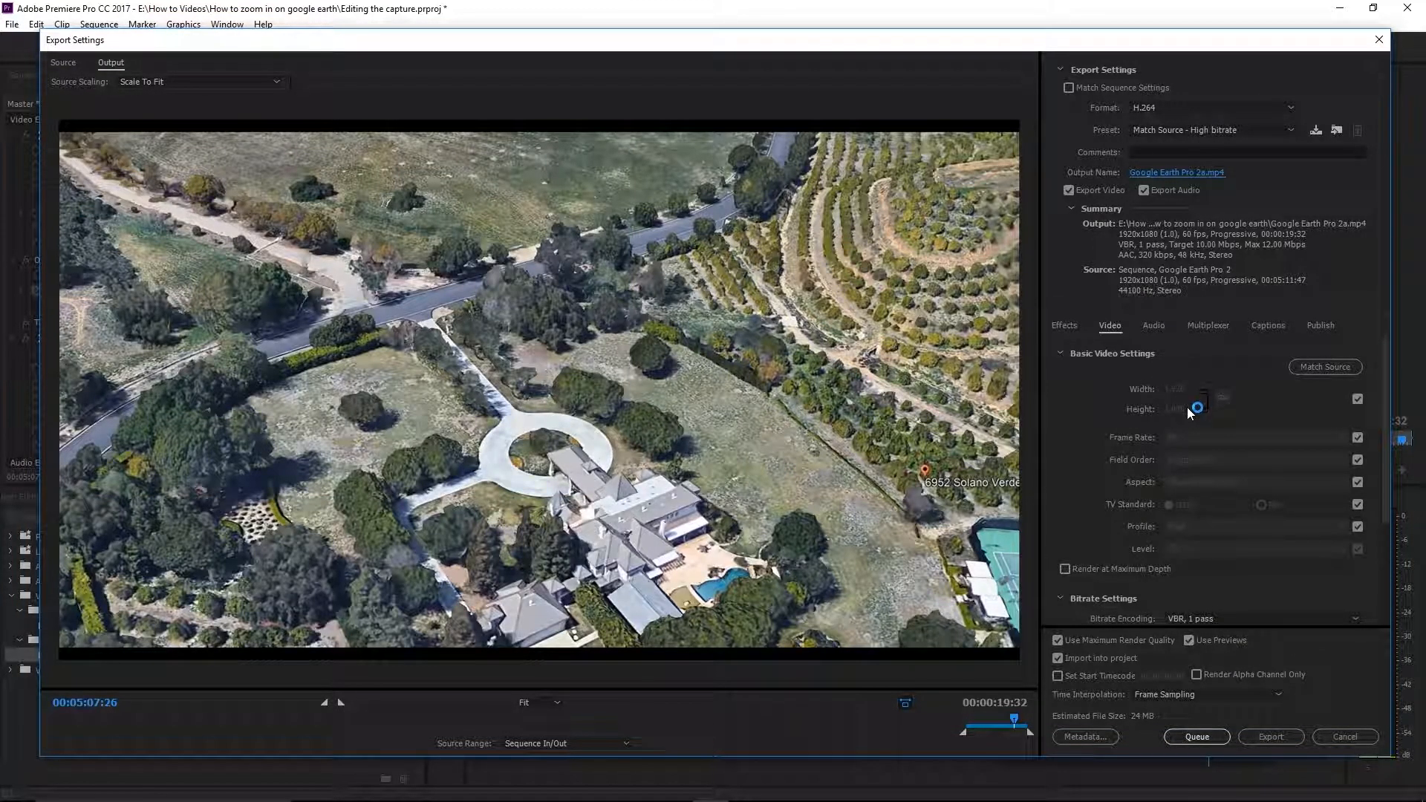
# Step: Set the export's bitrate encoding to CBR with a 20 Mbps target, and export the video
pyautogui.moveTo(1387, 420); pyautogui.dragTo(1384, 529)
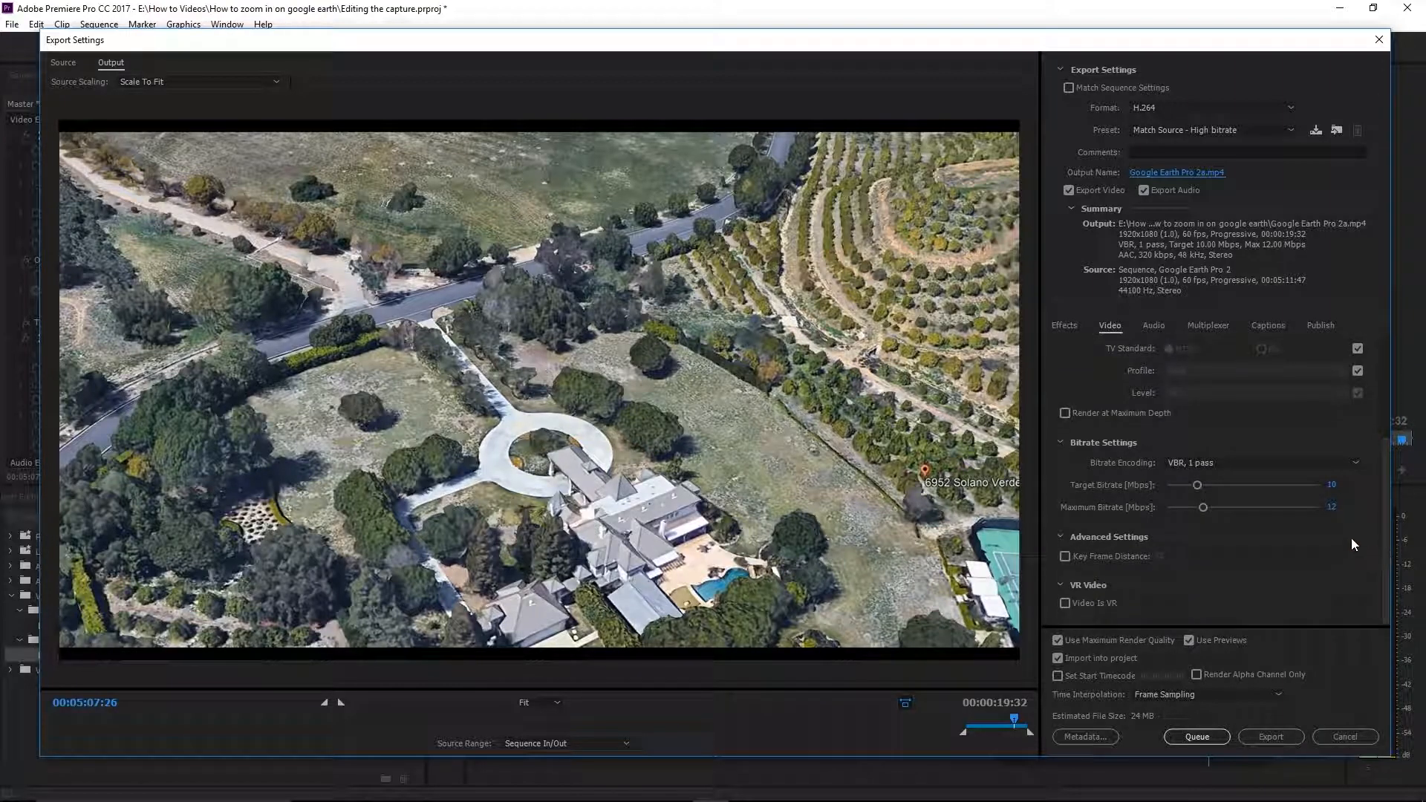
pyautogui.click(1222, 464)
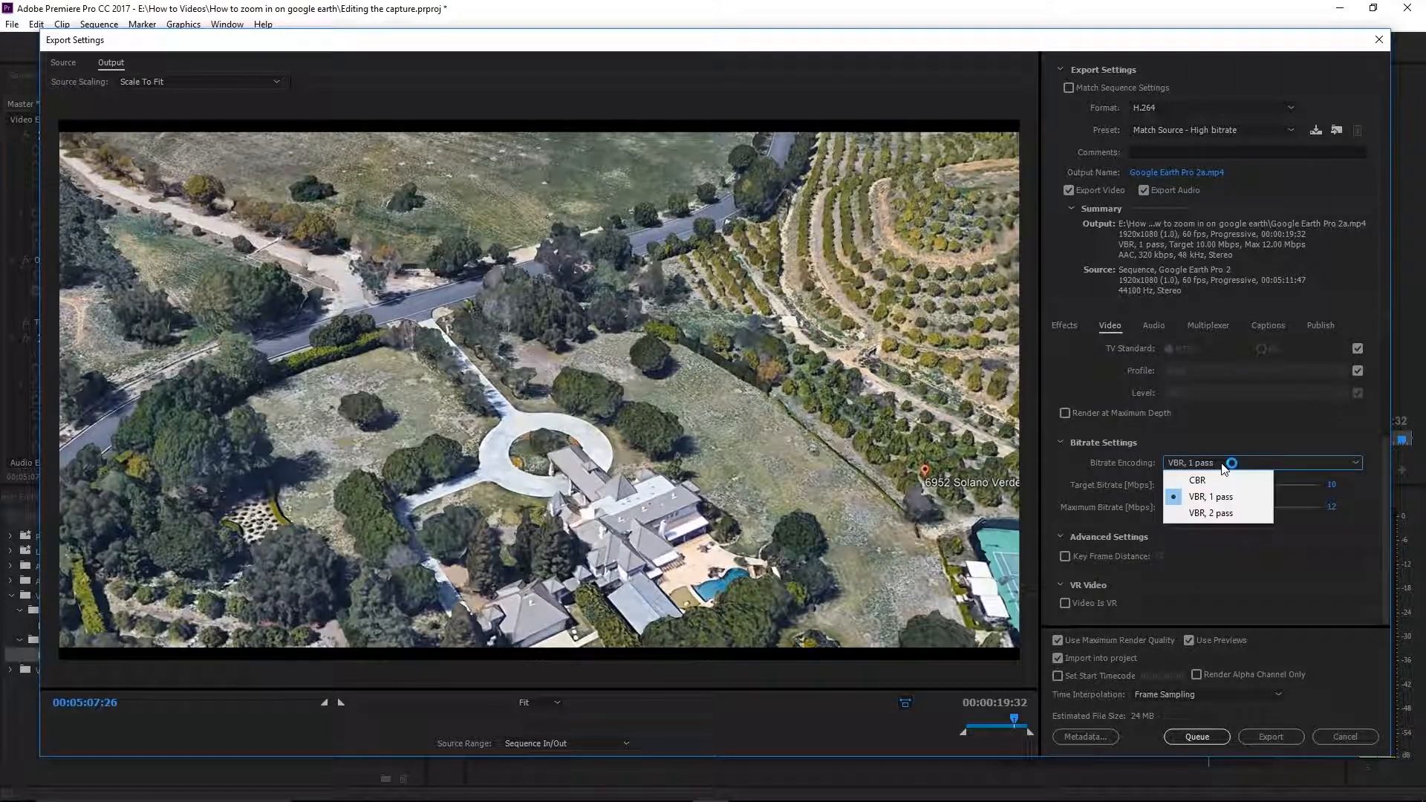
pyautogui.click(1197, 480)
pyautogui.click(1332, 508)
pyautogui.write('20')
pyautogui.press('Return')
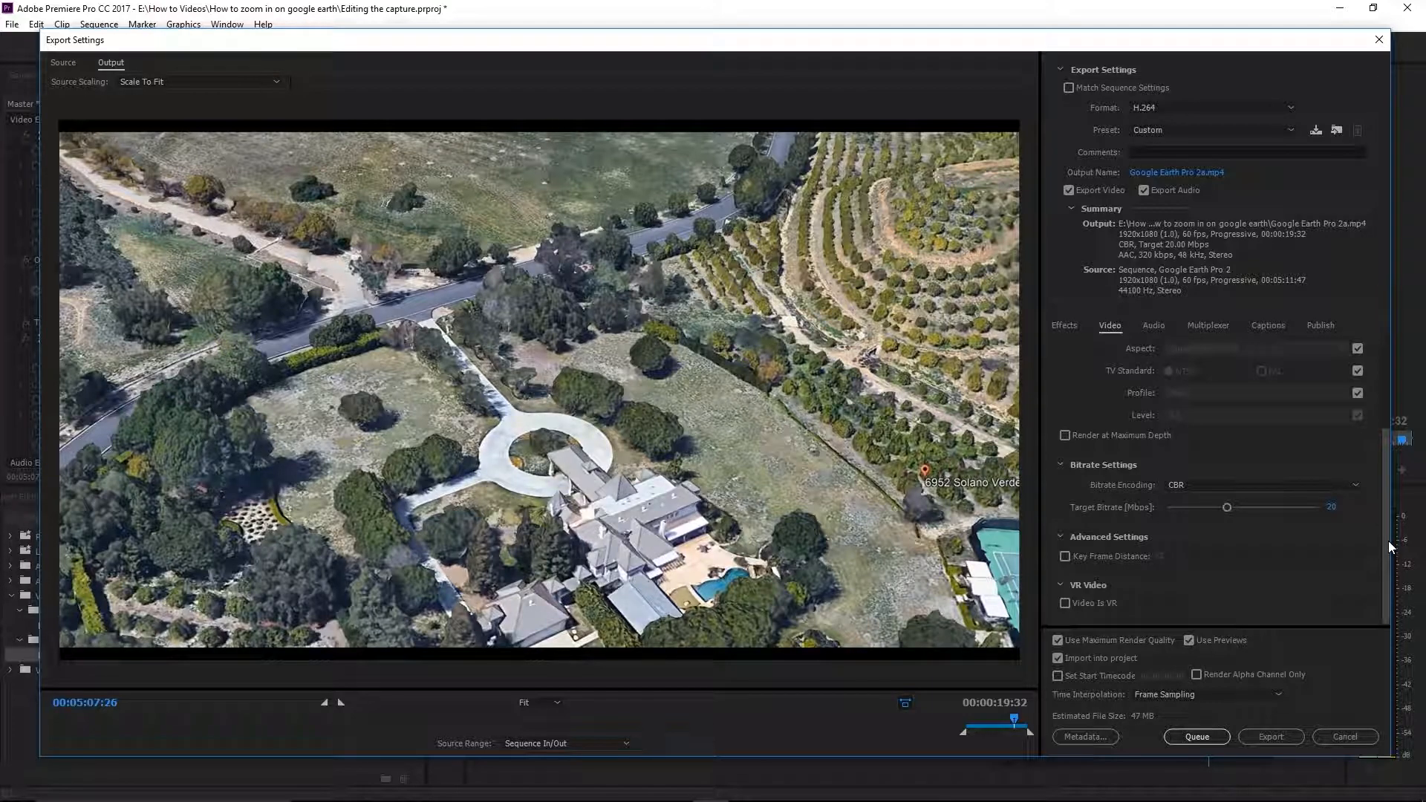
pyautogui.click(1352, 511)
pyautogui.moveTo(1385, 545); pyautogui.dragTo(1389, 456)
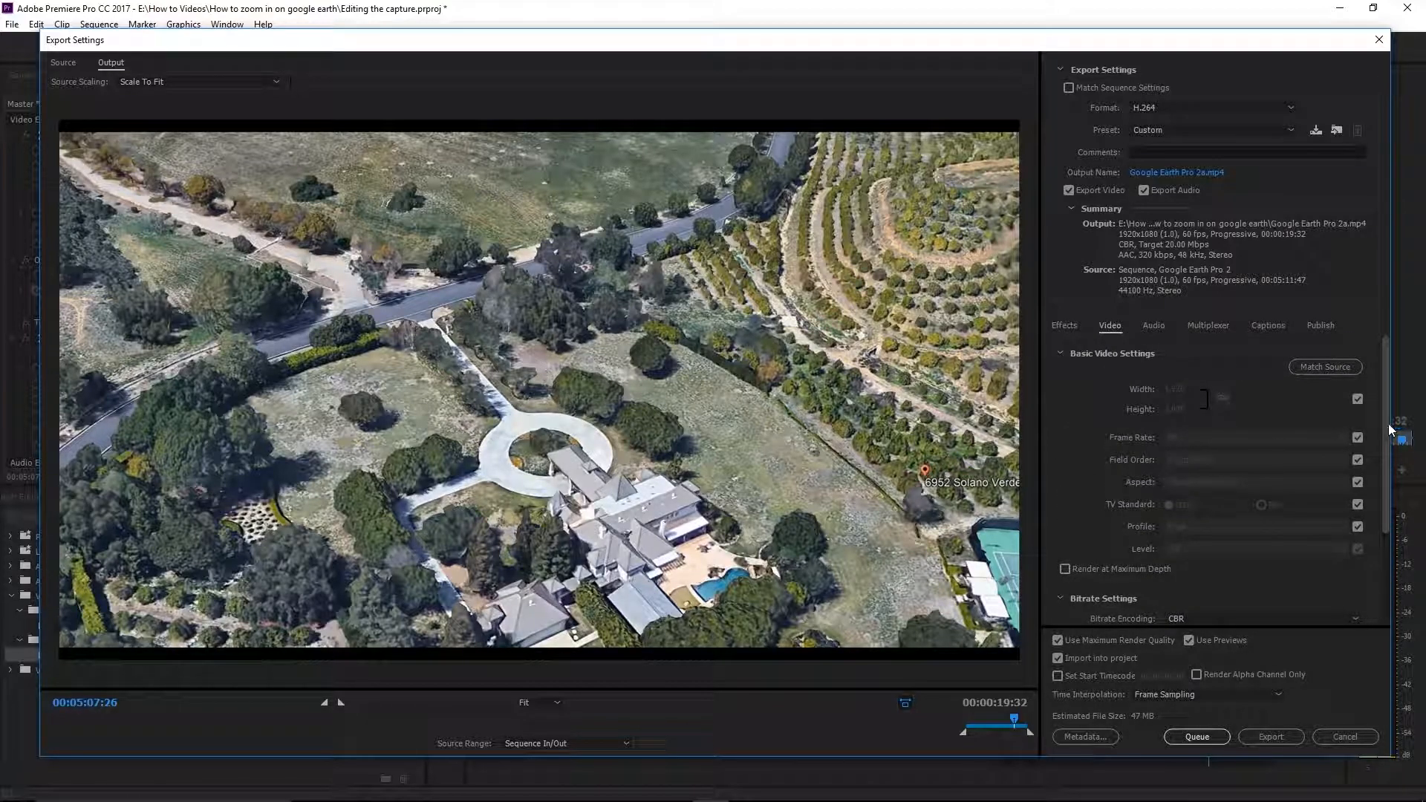
pyautogui.moveTo(1389, 429); pyautogui.dragTo(1380, 524)
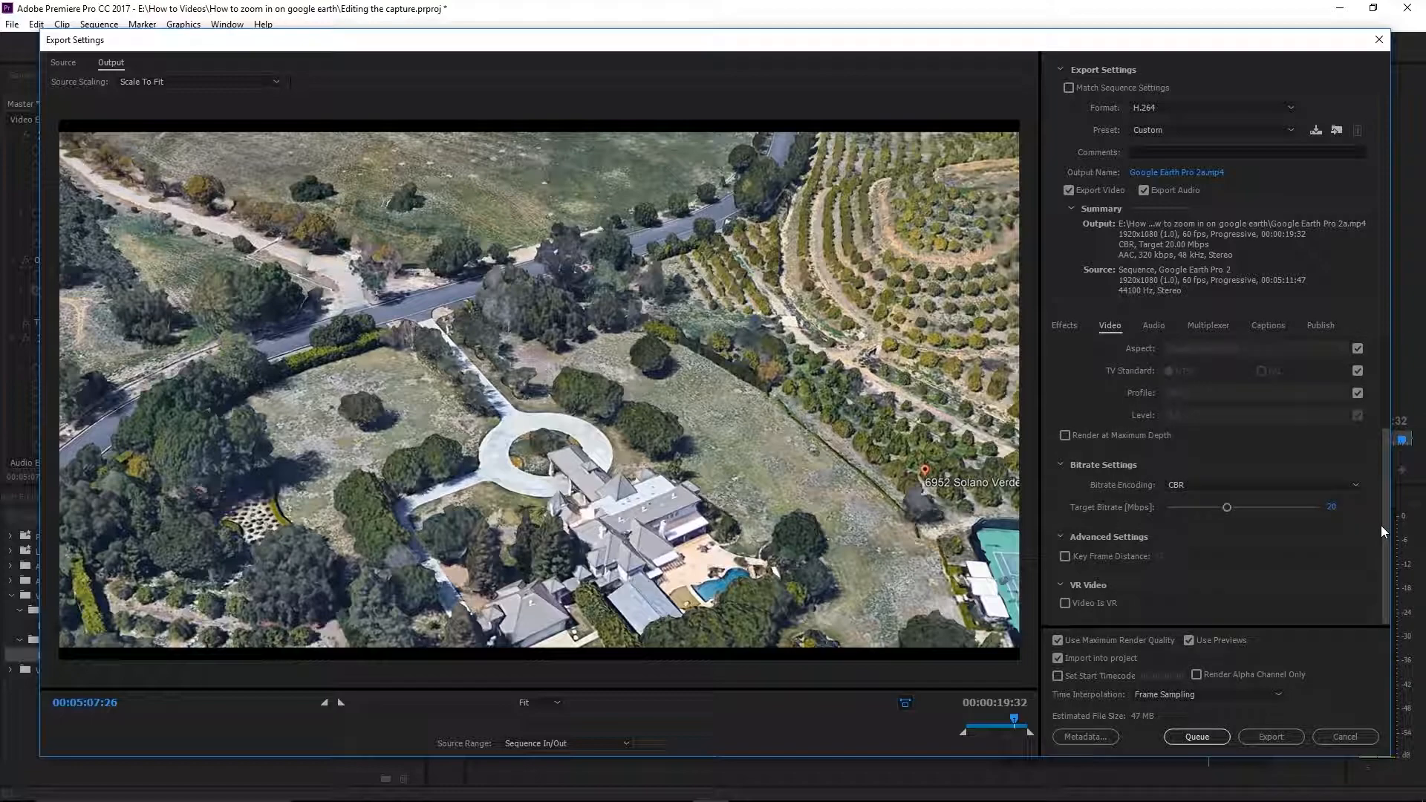
pyautogui.click(1271, 737)
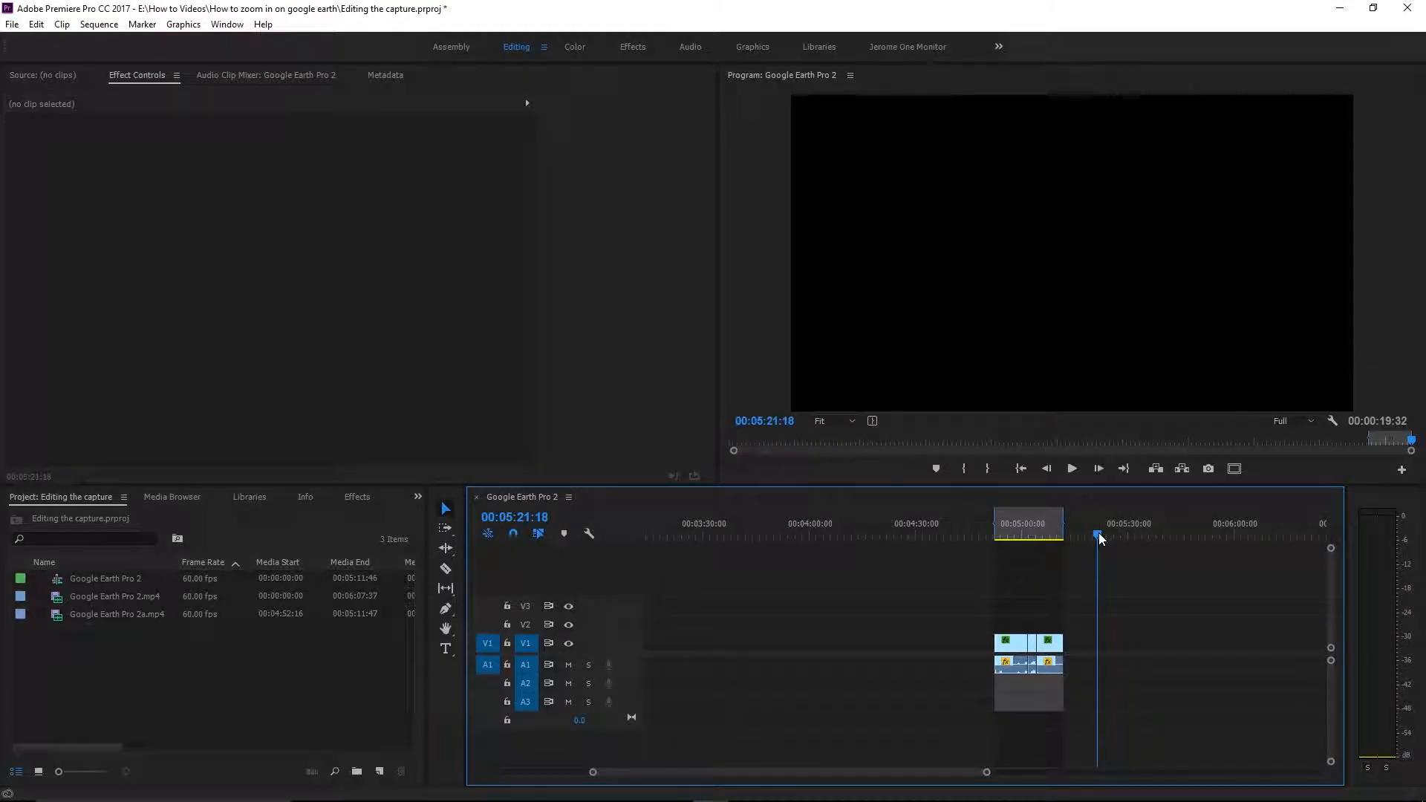
# Step: Place the exported Google Earth Pro 2a.mp4 on the timeline after the edited clips and play it from its start
pyautogui.click(112, 615)
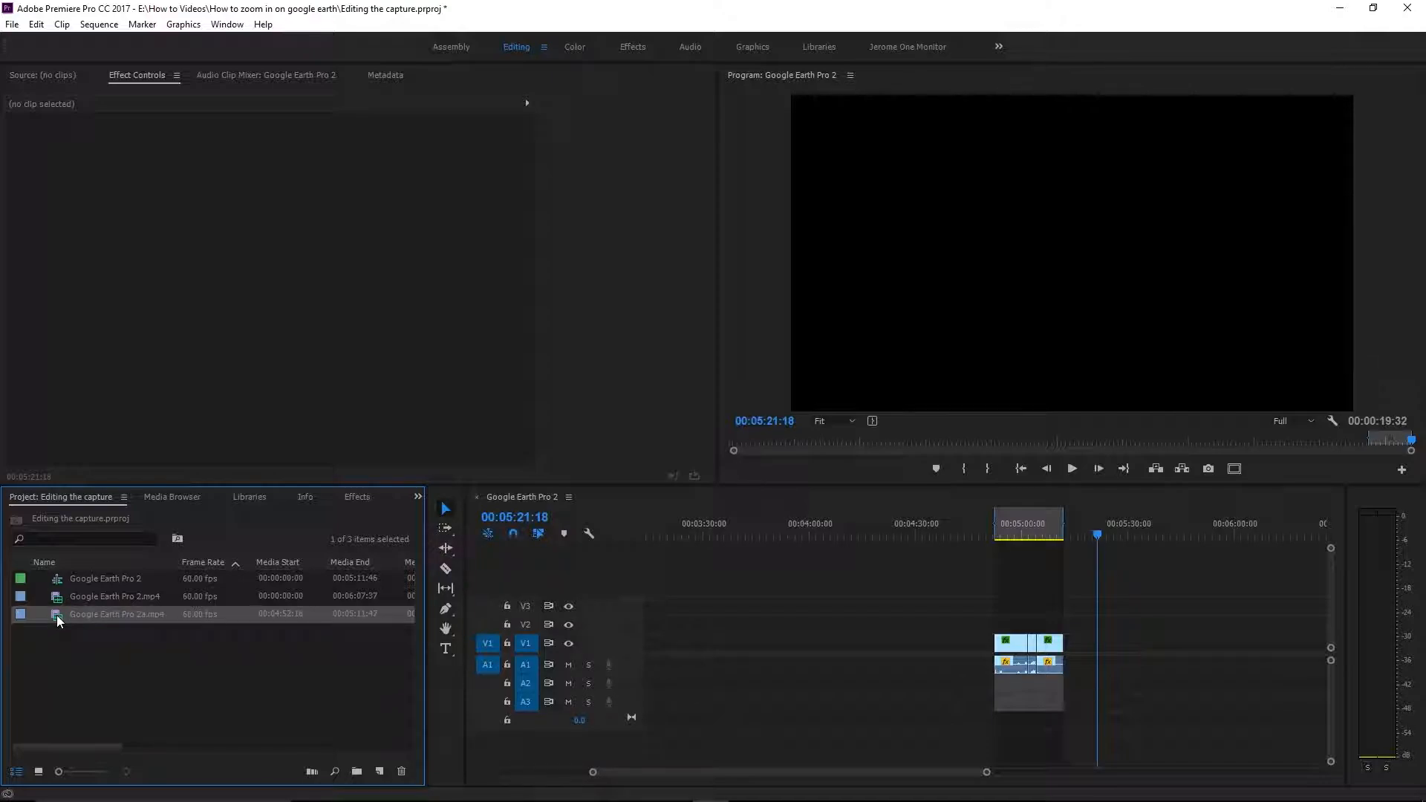
pyautogui.moveTo(56, 615); pyautogui.dragTo(1158, 659)
pyautogui.click(1143, 527)
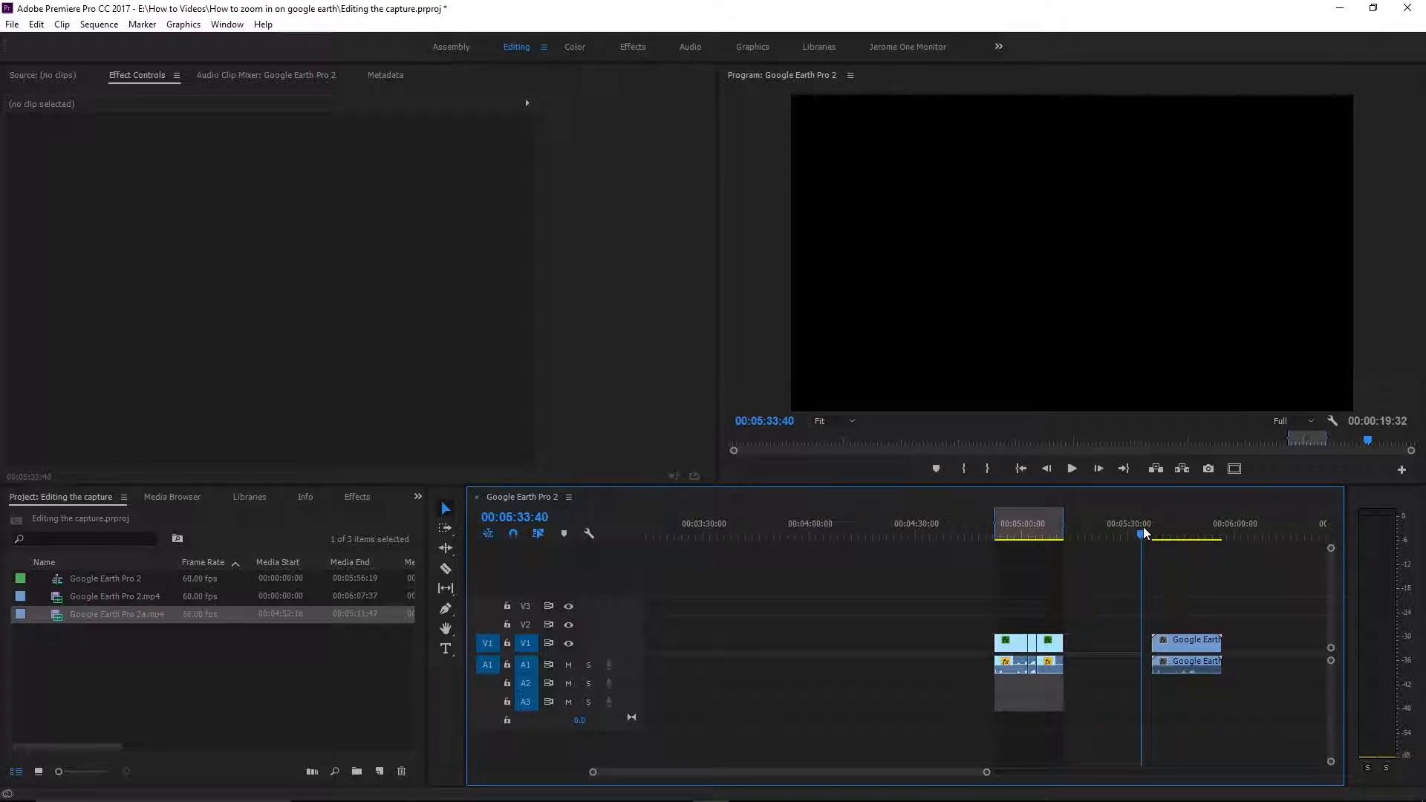
pyautogui.press('Down')
pyautogui.press('space')
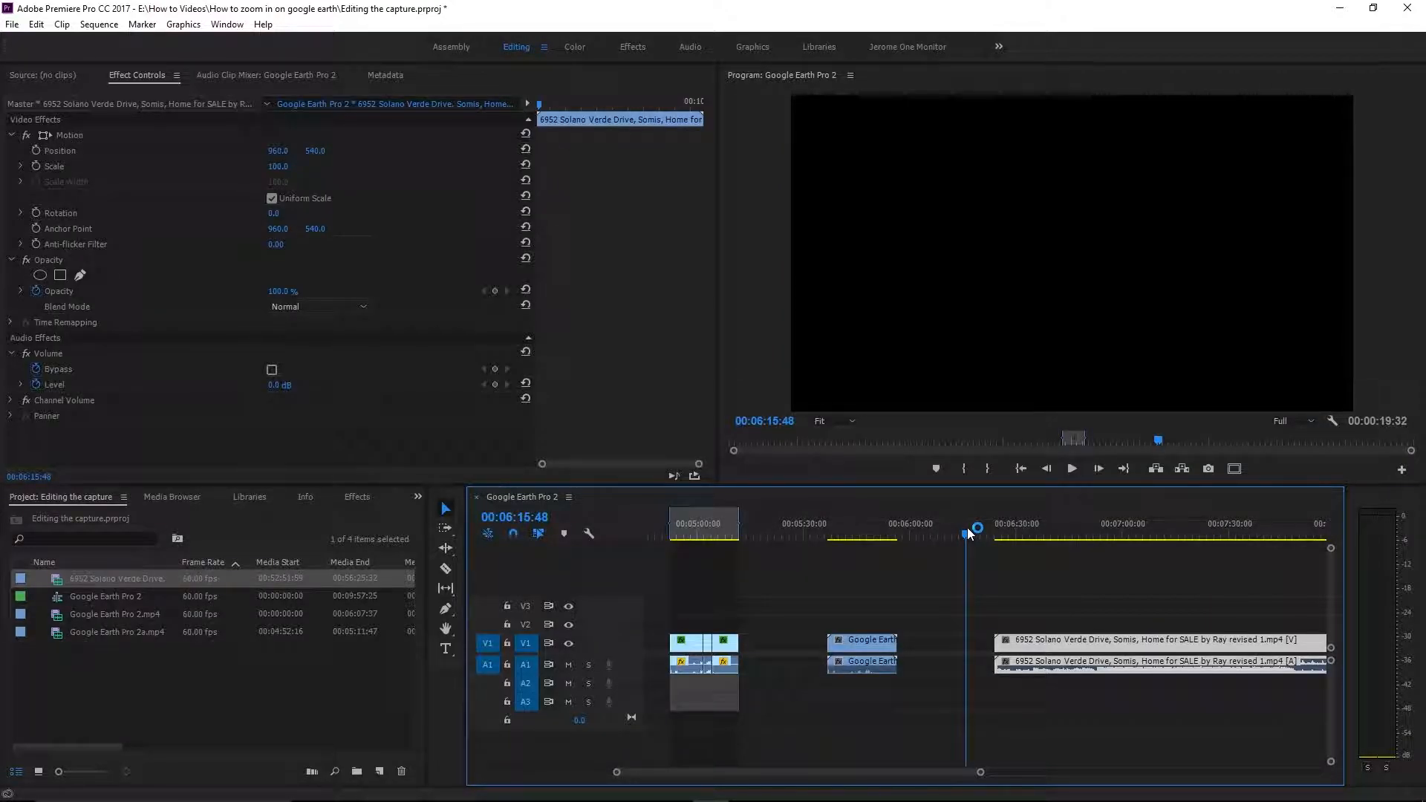
# Step: Play the finished home-for-sale clip from its start, pausing at the labelled aerial view and at the staircase interior
pyautogui.press('Down')
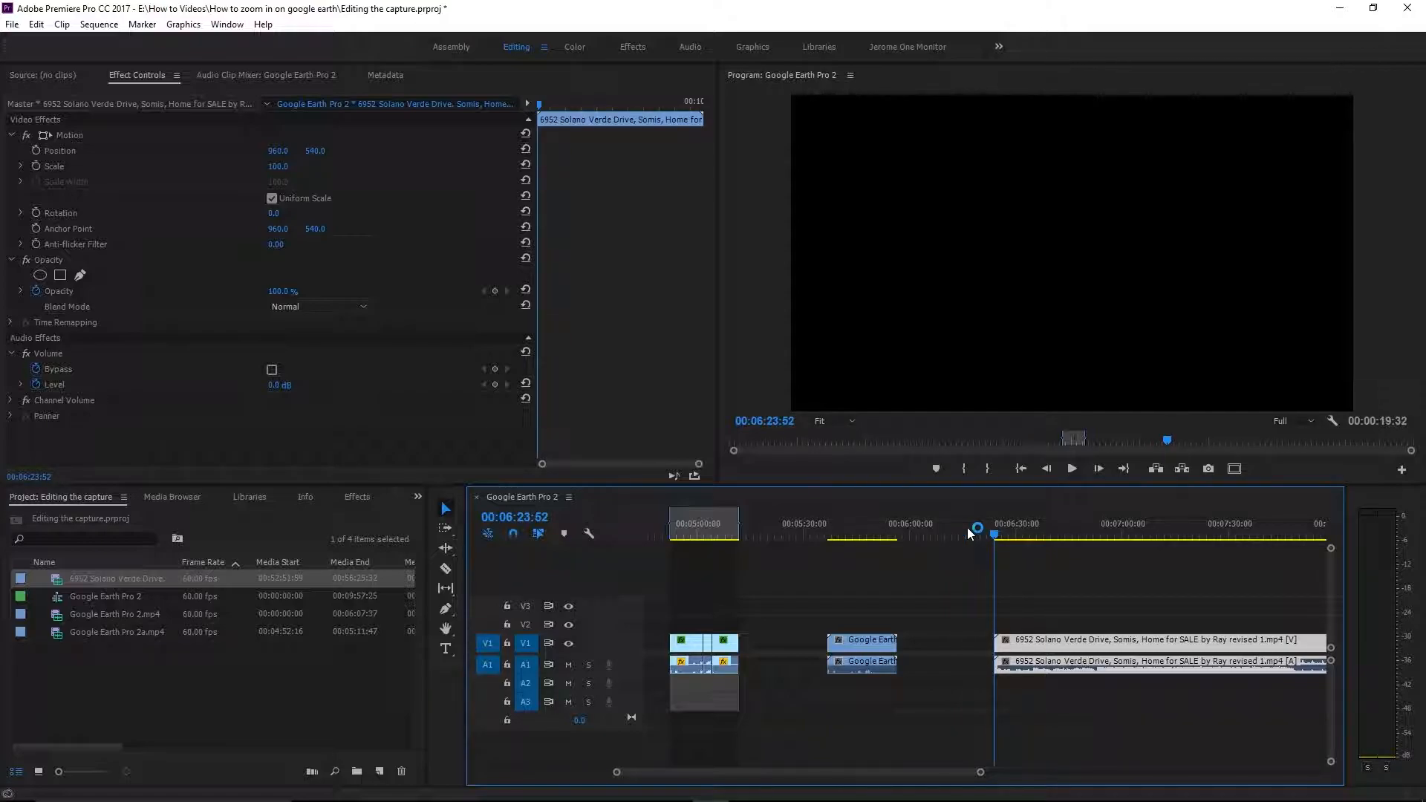
pyautogui.press('space')
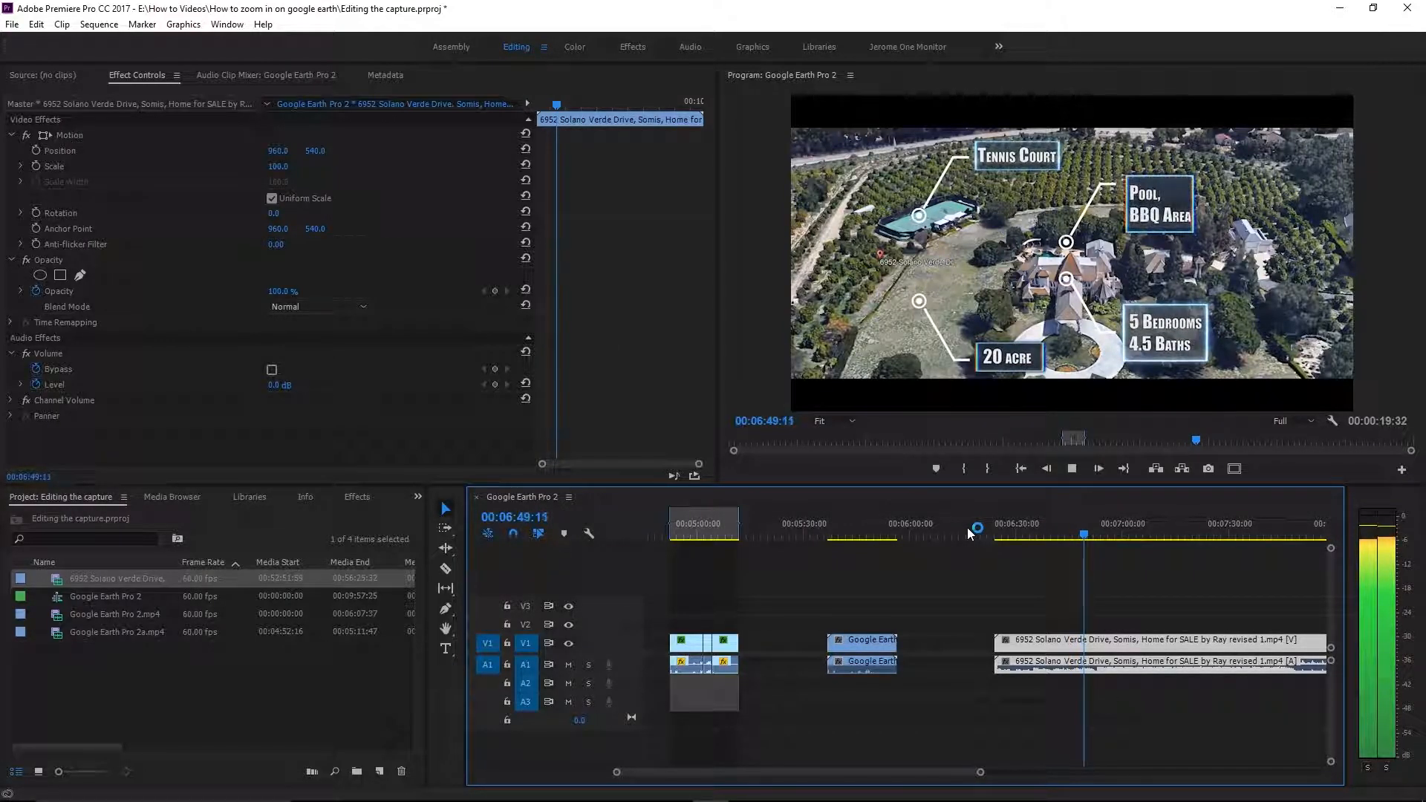
pyautogui.press('space')
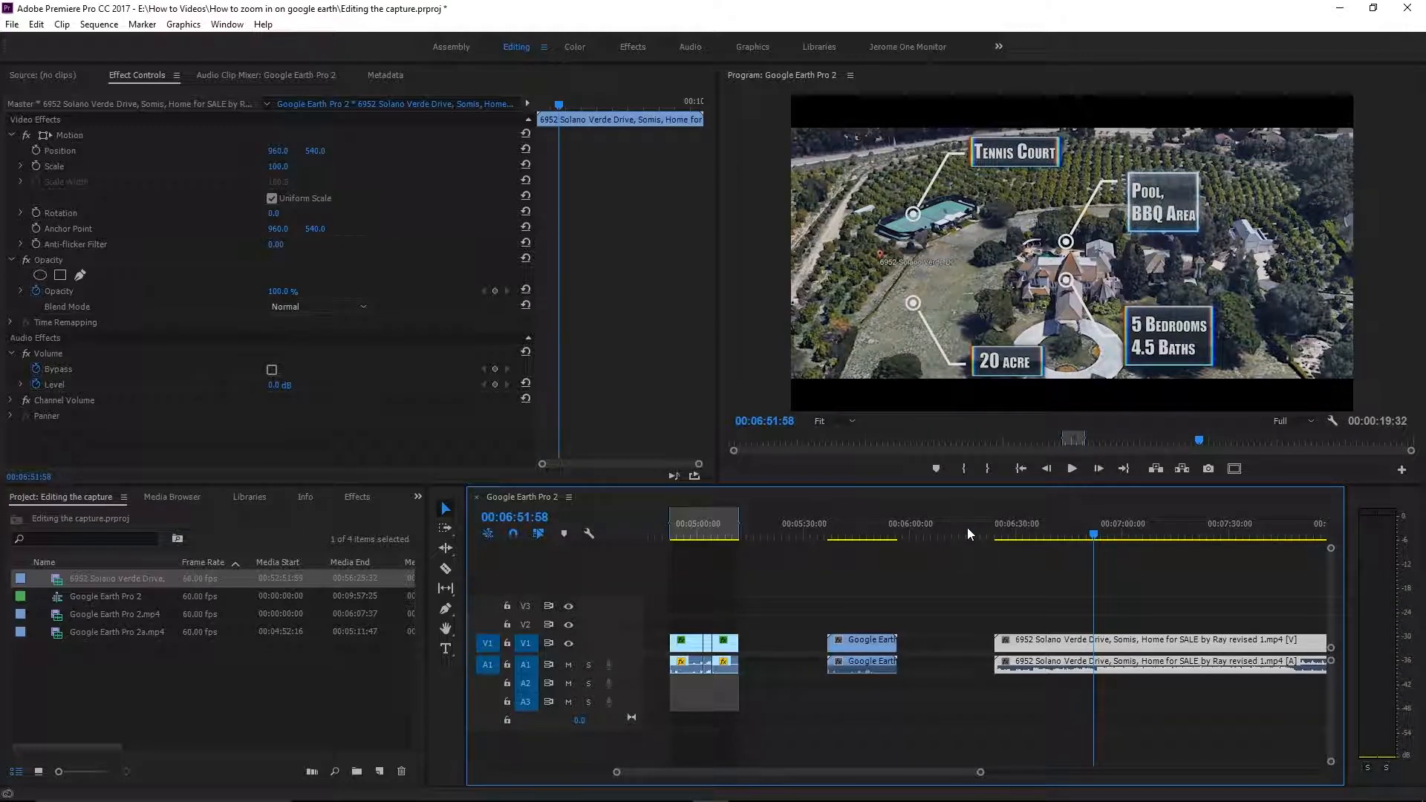
pyautogui.press('space')
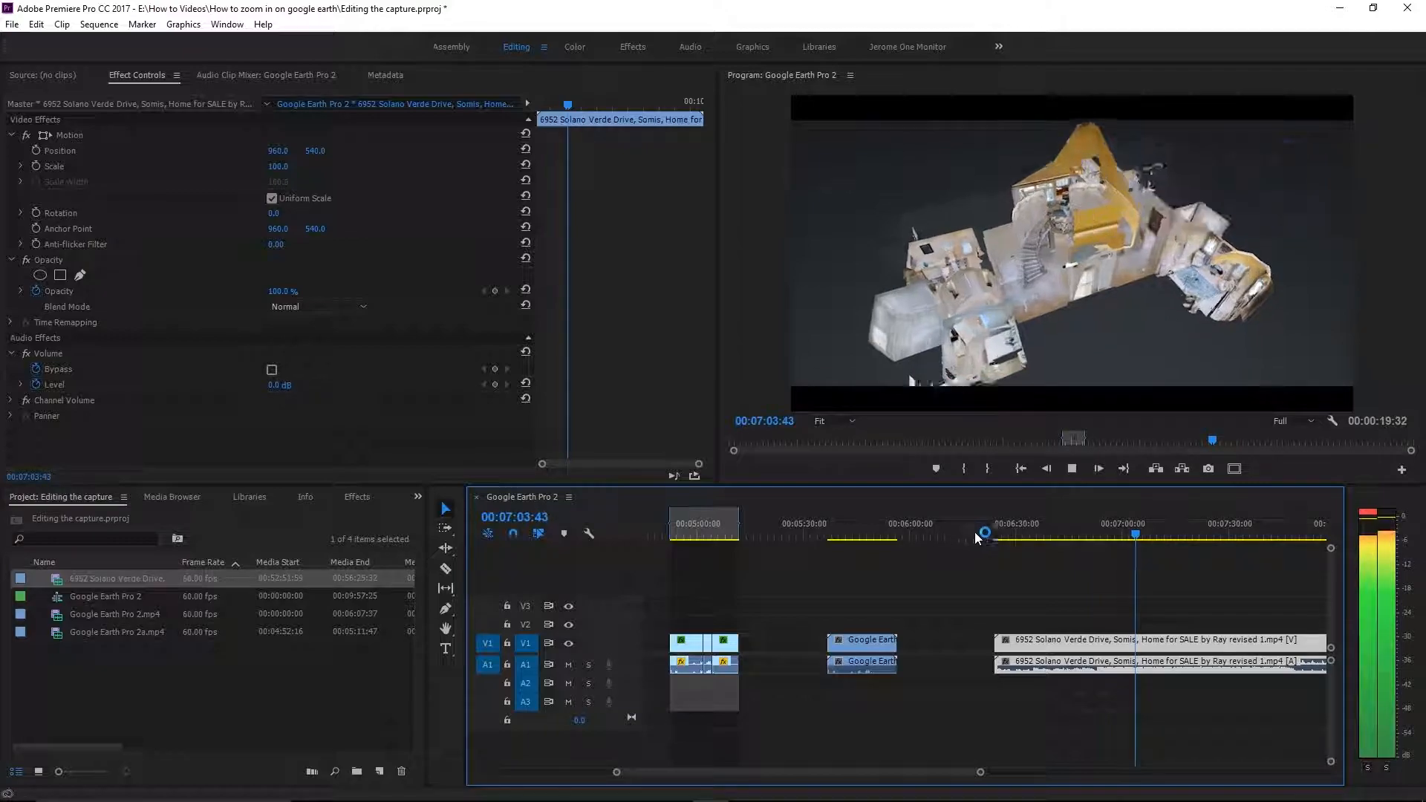
pyautogui.press('space')
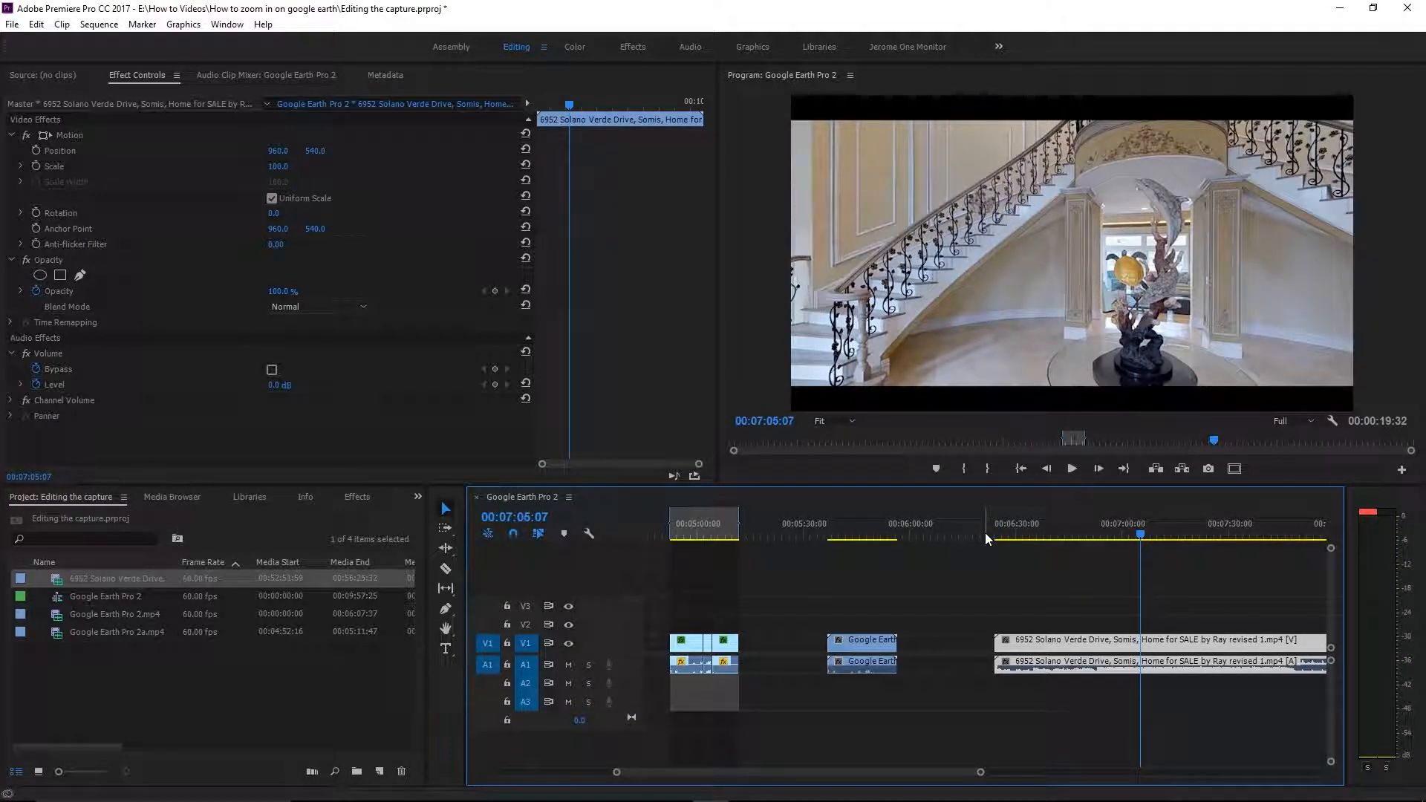